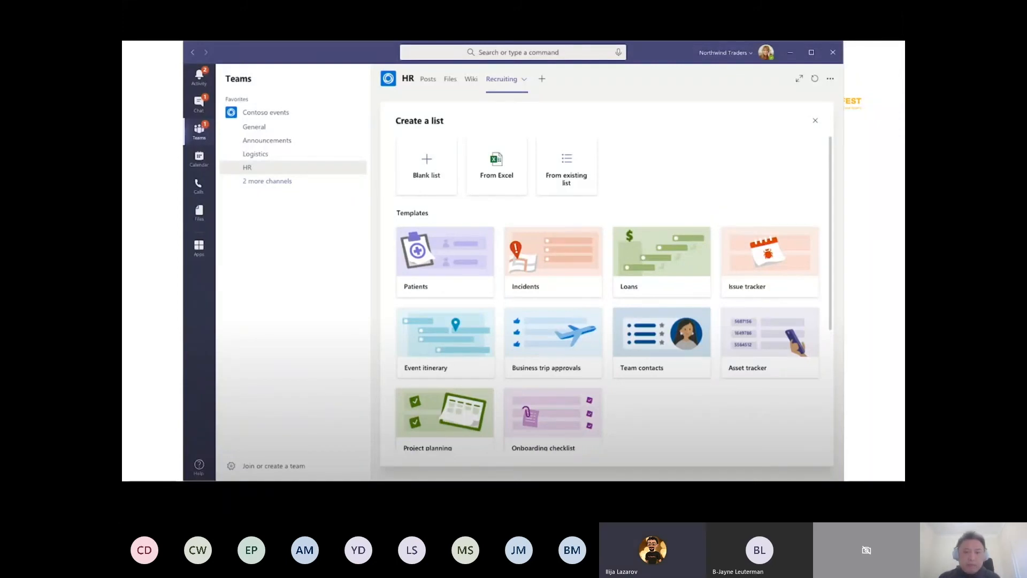
Step: Switch to the Teams meeting, open its meeting chat to read the latest messages, and return to the presentation
key("alt+Tab")
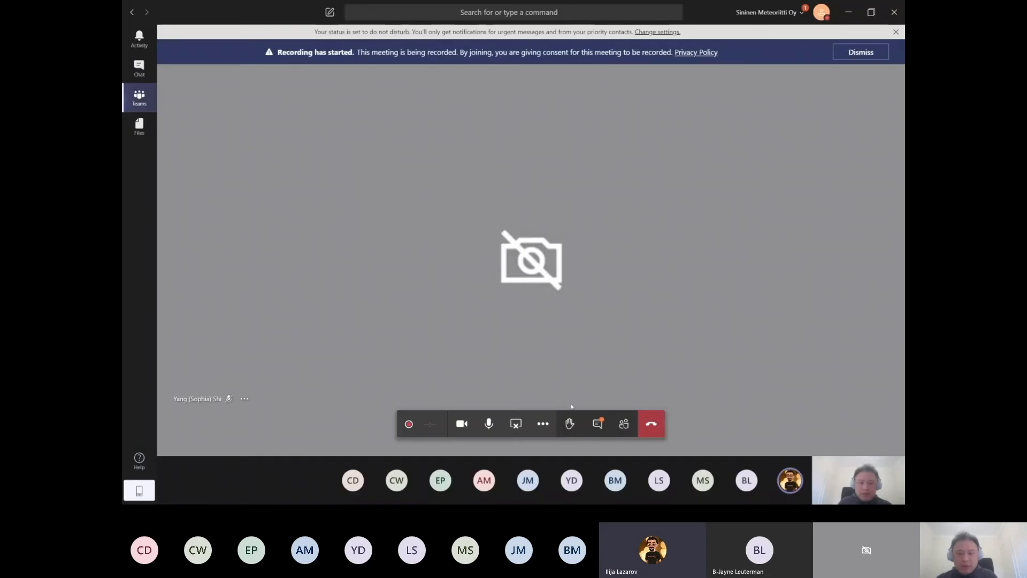
left_click(598, 424)
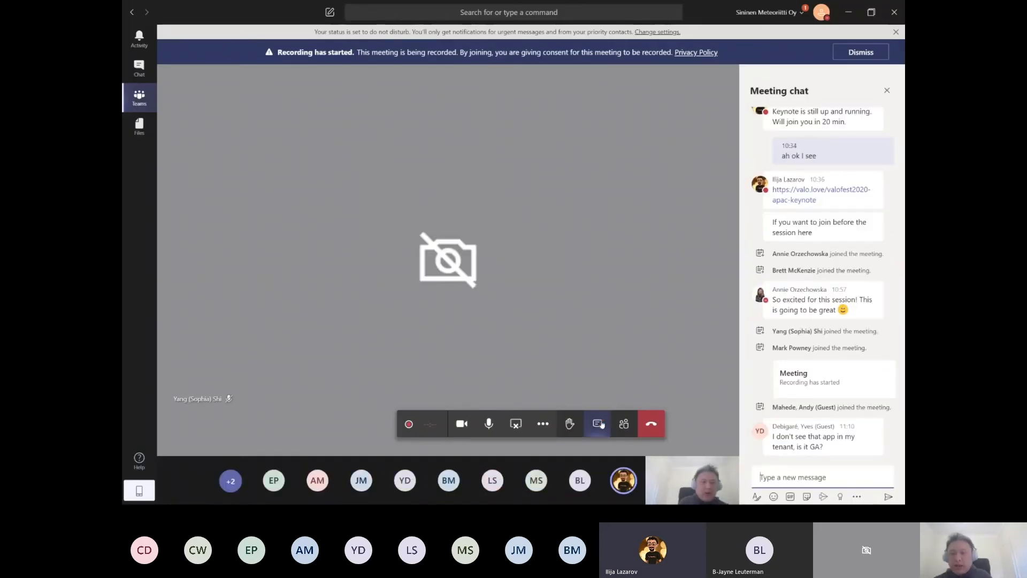
key("alt+Tab")
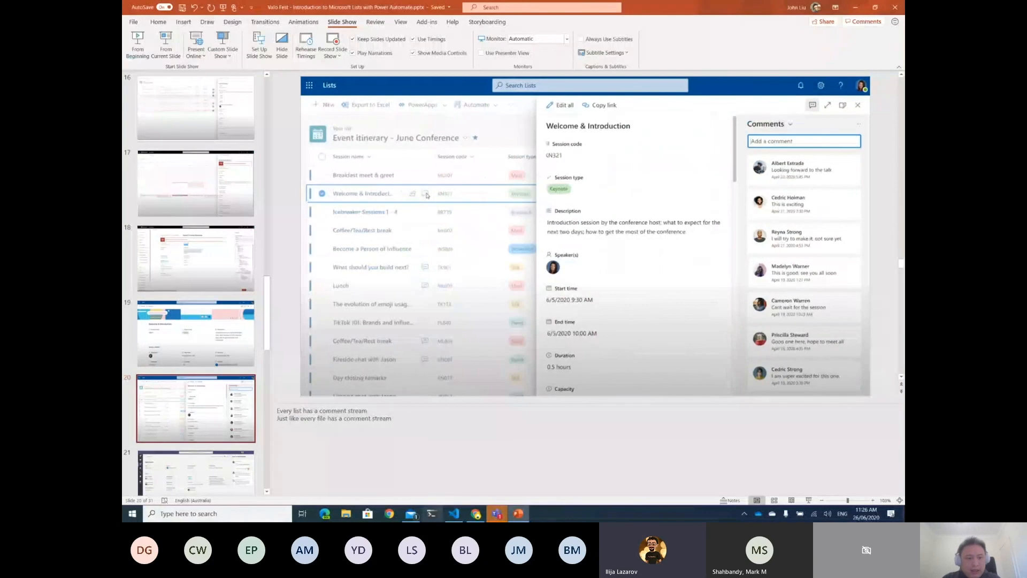
Step: Go back through the deck to view the Tile Designer slide 12 and the session calendar slide 14
scroll(222, 390, "down", 2)
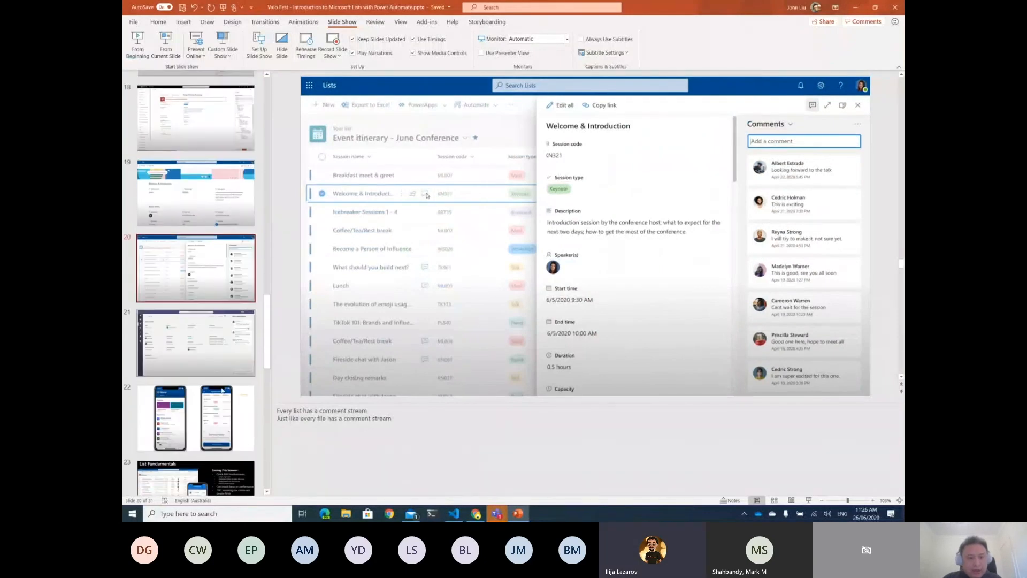
scroll(222, 390, "up", 4)
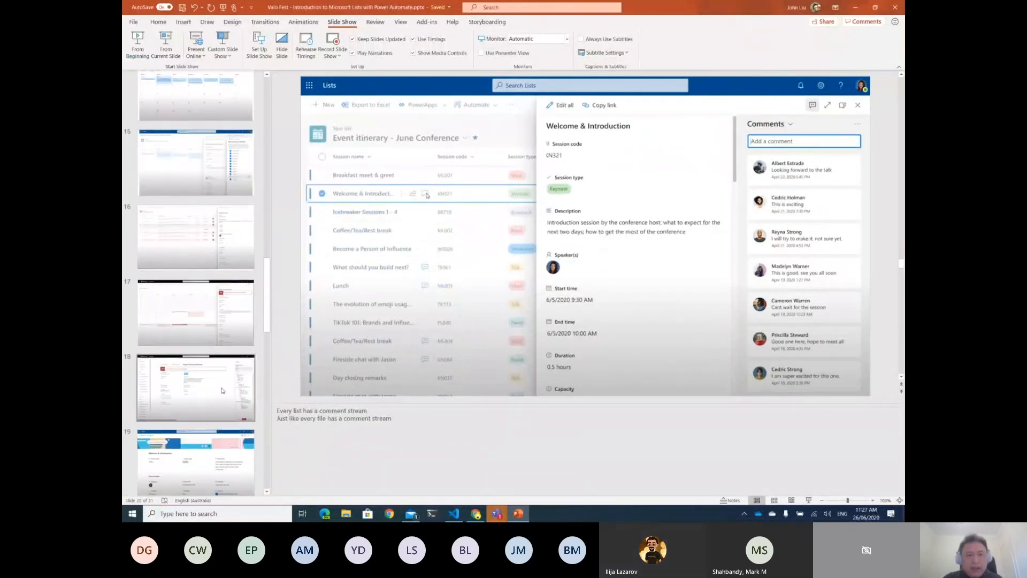
scroll(222, 390, "up", 1)
scroll(215, 332, "up", 2)
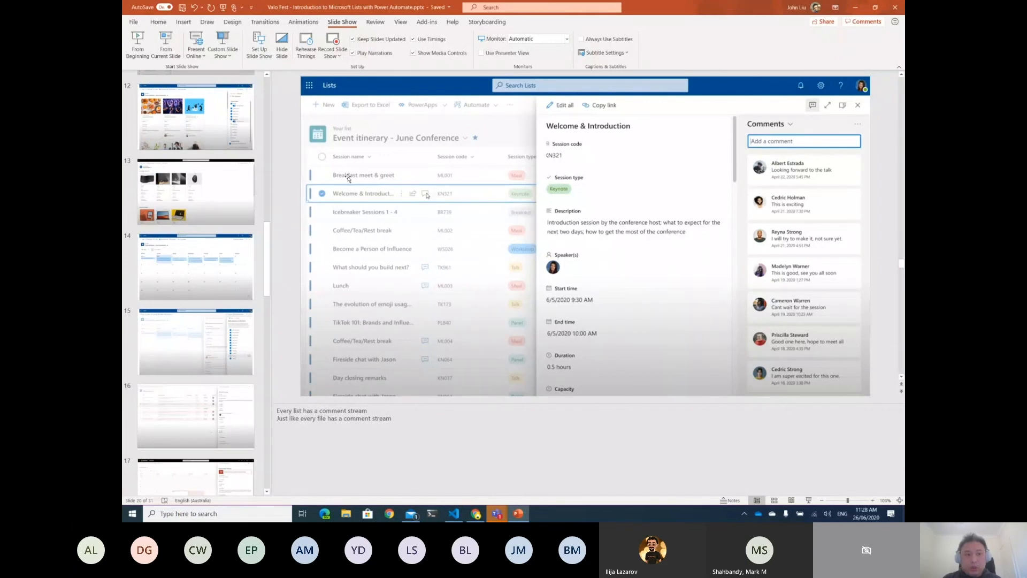
left_click(196, 117)
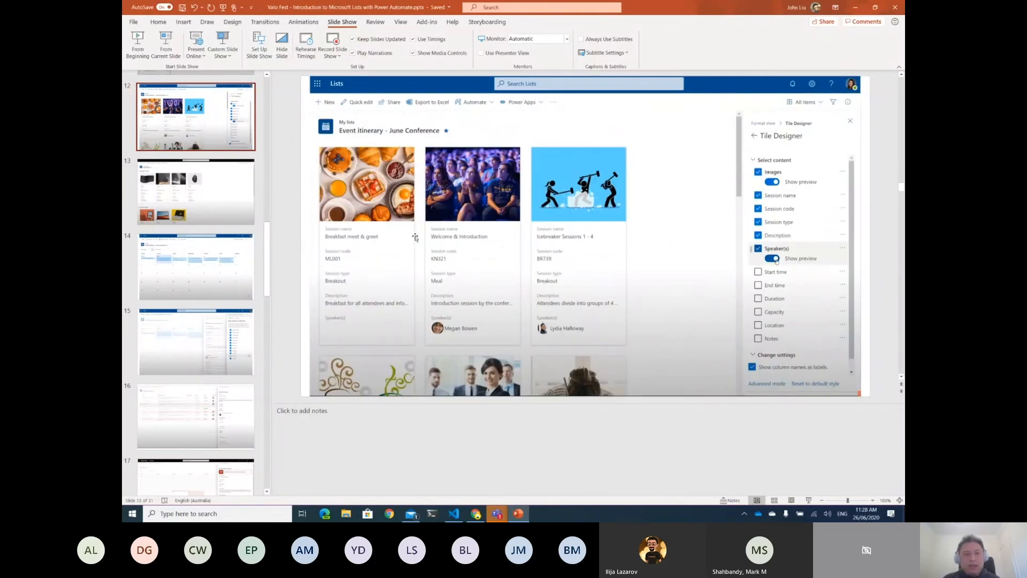
left_click(227, 291)
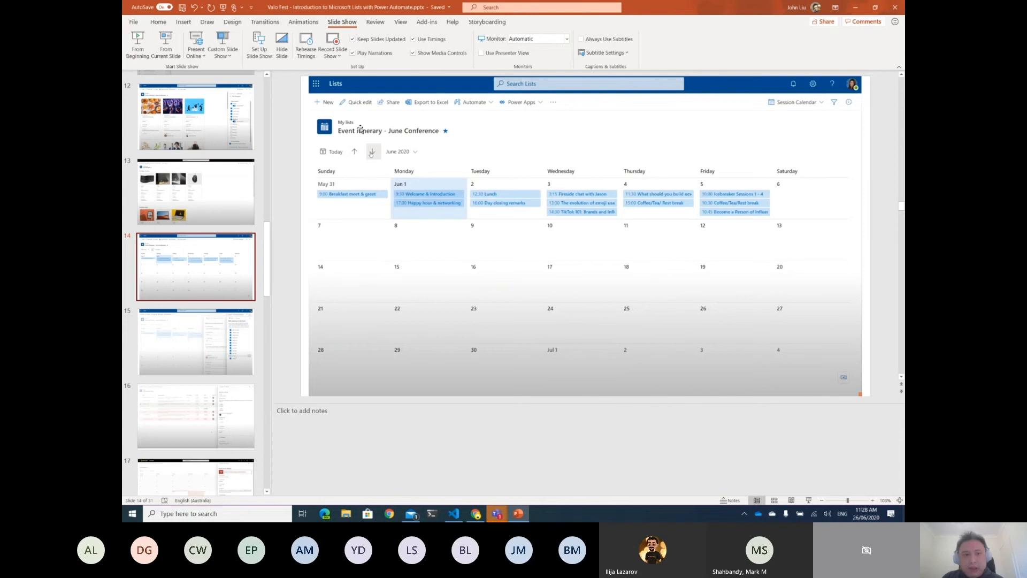
Step: Review the issue list on slide 16 and the event details on slide 17, ending back on calendar slide 14
scroll(215, 335, "up", 2)
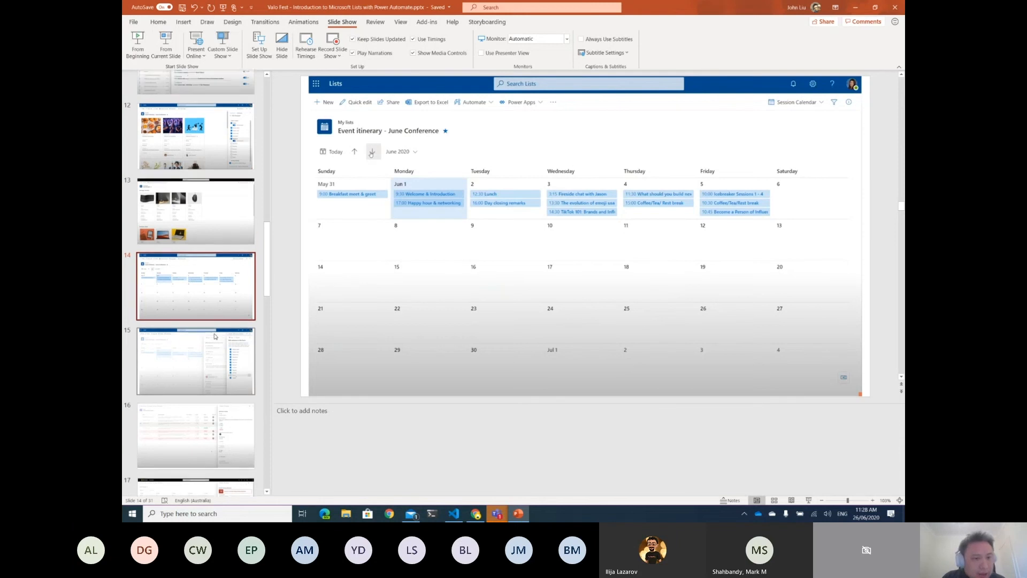
scroll(214, 336, "down", 3)
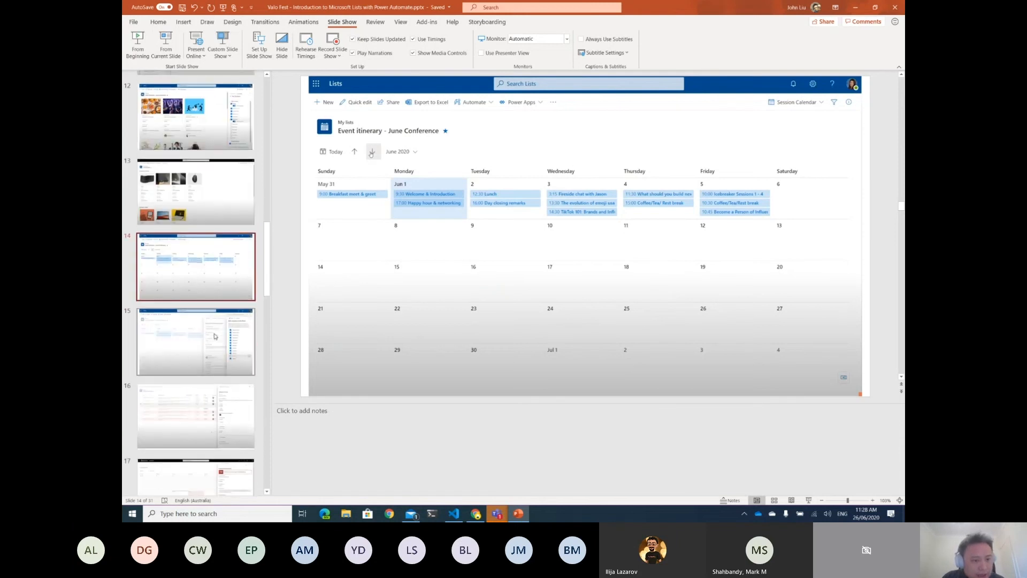
left_click(209, 340)
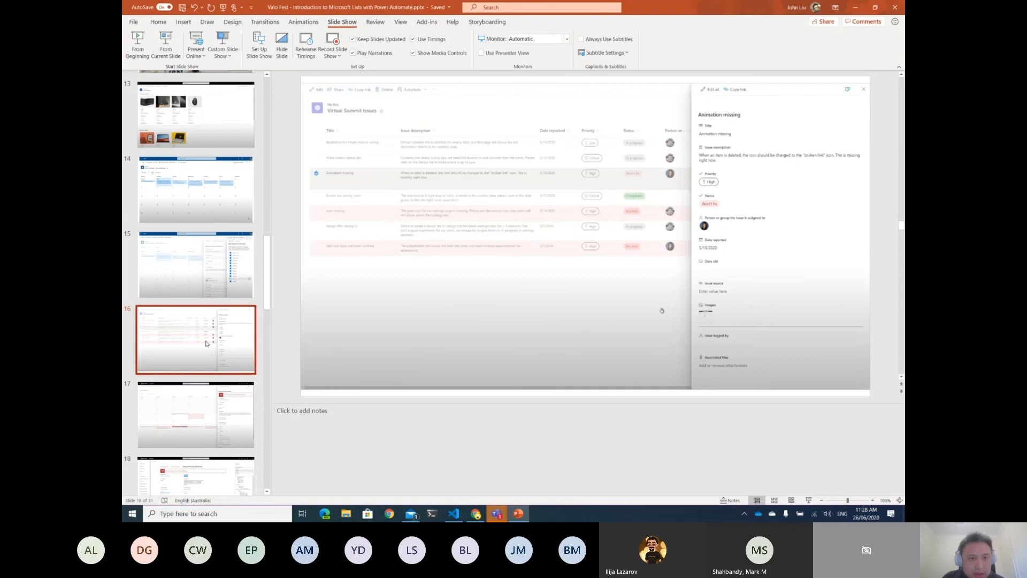
left_click(206, 400)
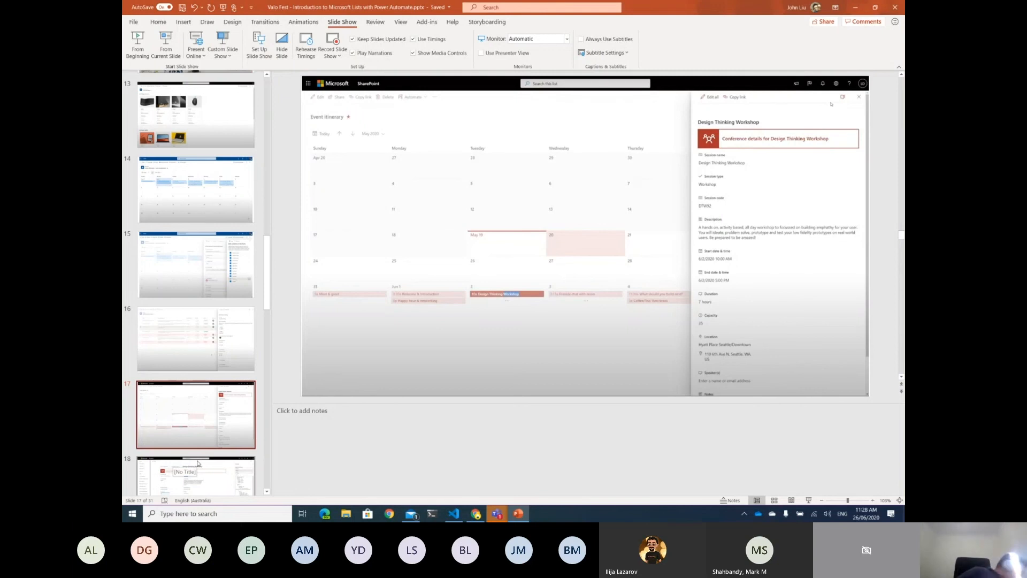
left_click(207, 207)
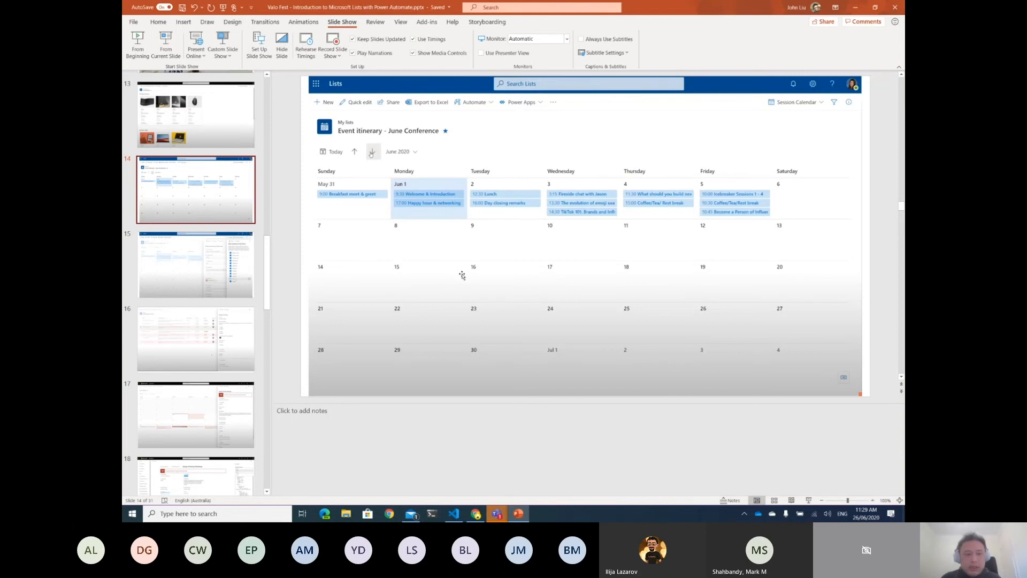
left_click(255, 341)
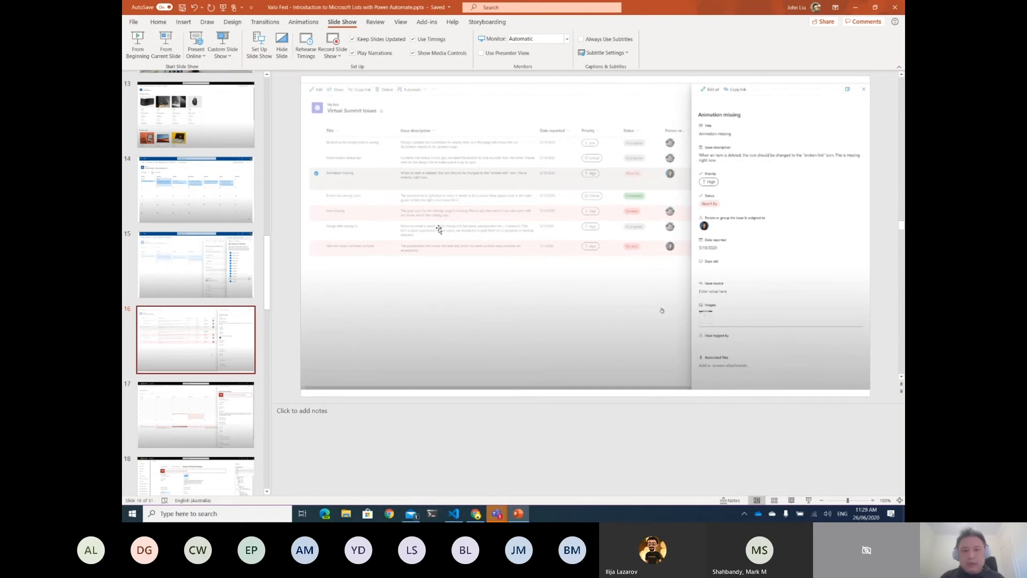
key("Page_Up")
key("Page_Up")
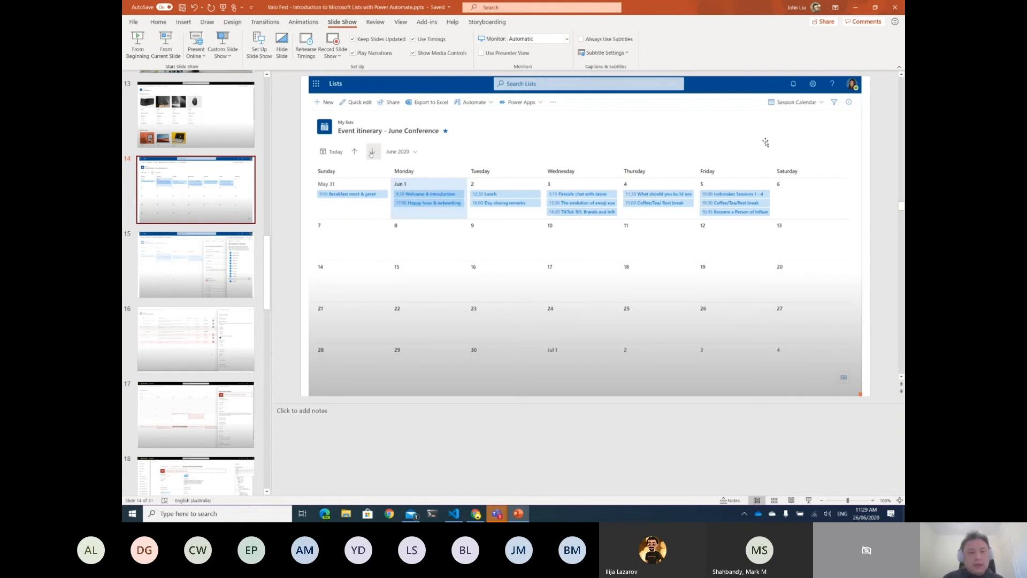
Step: Review the item form formatting on slides 18 and 19 and the list comments on slide 20
scroll(189, 326, "down", 3)
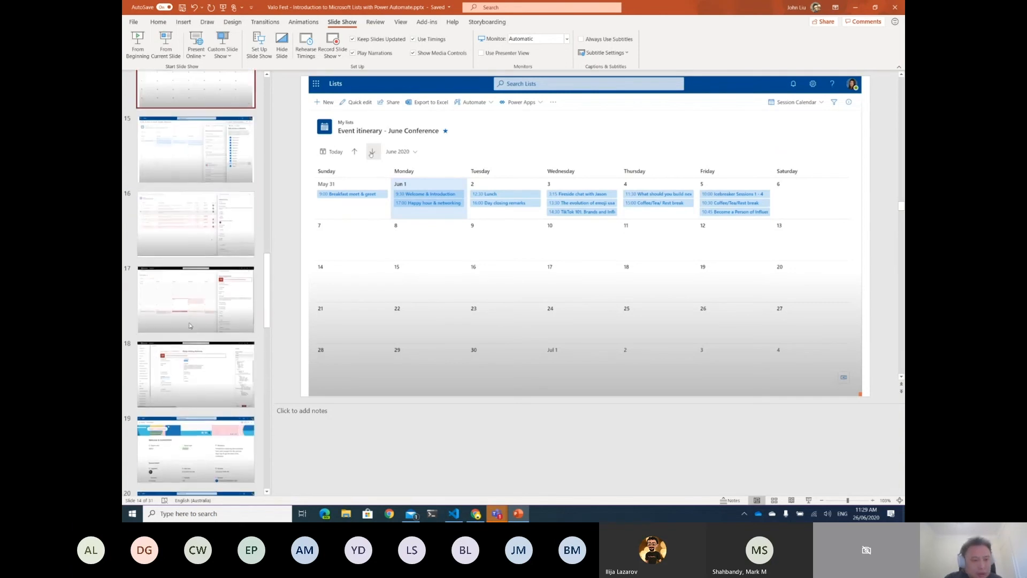
left_click(190, 326)
left_click(183, 374)
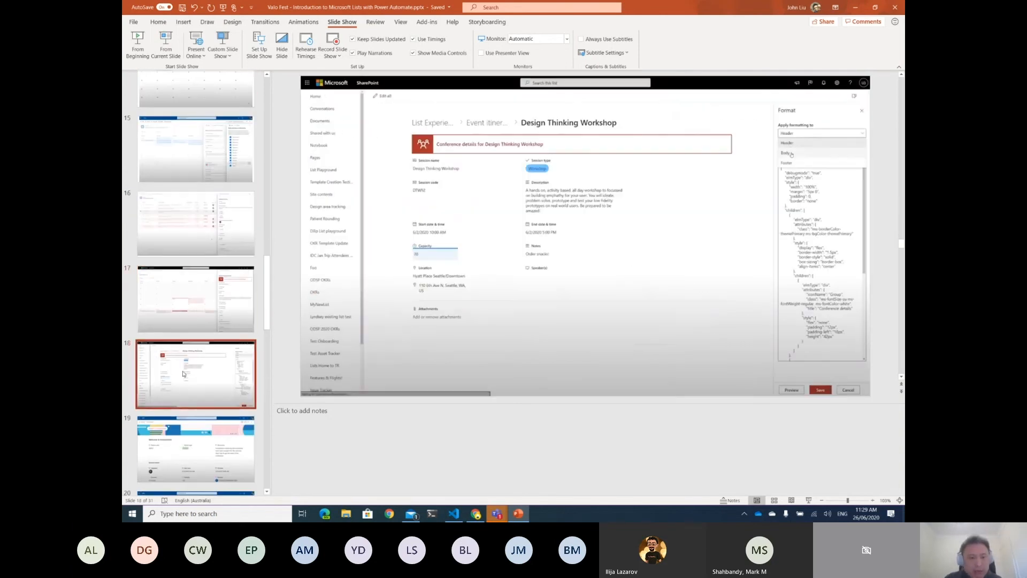
scroll(184, 374, "down", 2)
left_click(200, 368)
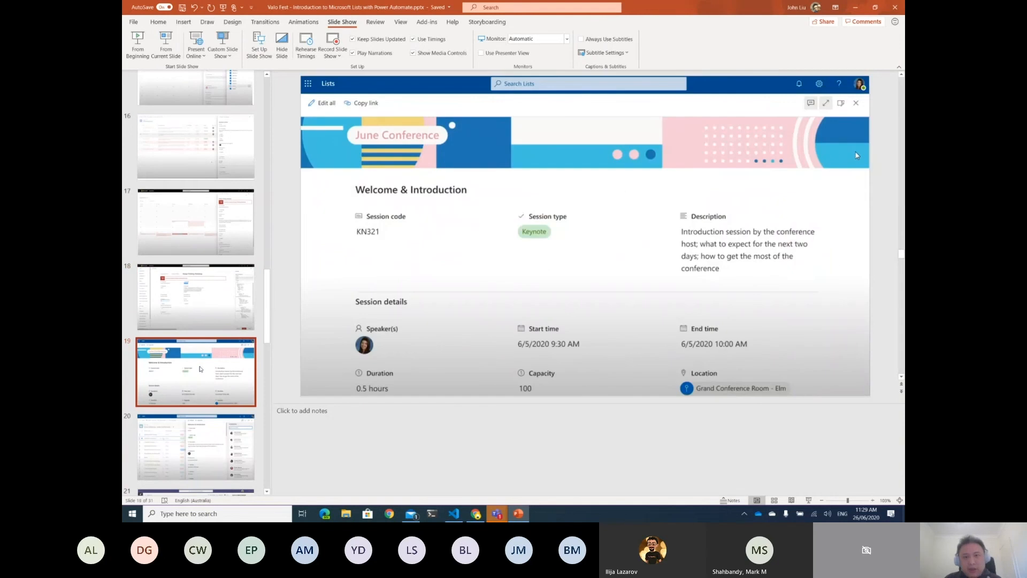
scroll(200, 368, "down", 2)
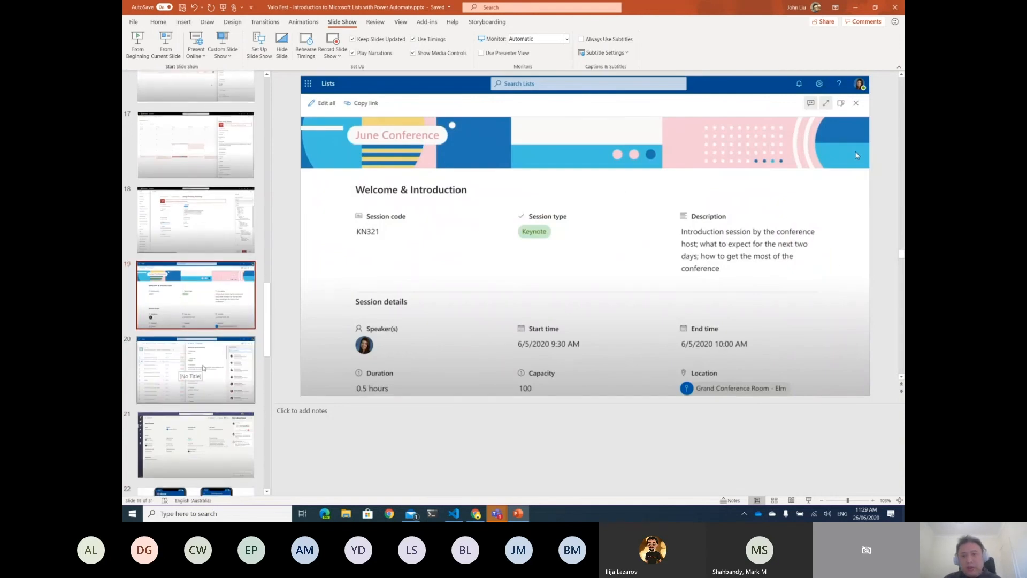
left_click(204, 368)
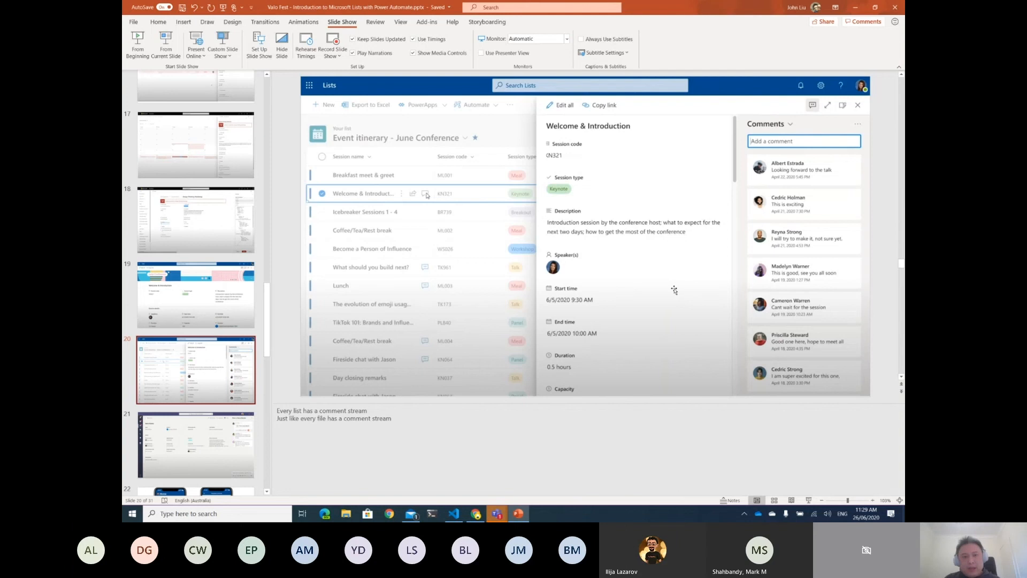
Step: Show slide 21 with the list item and its chat inside Teams
scroll(204, 368, "down", 1)
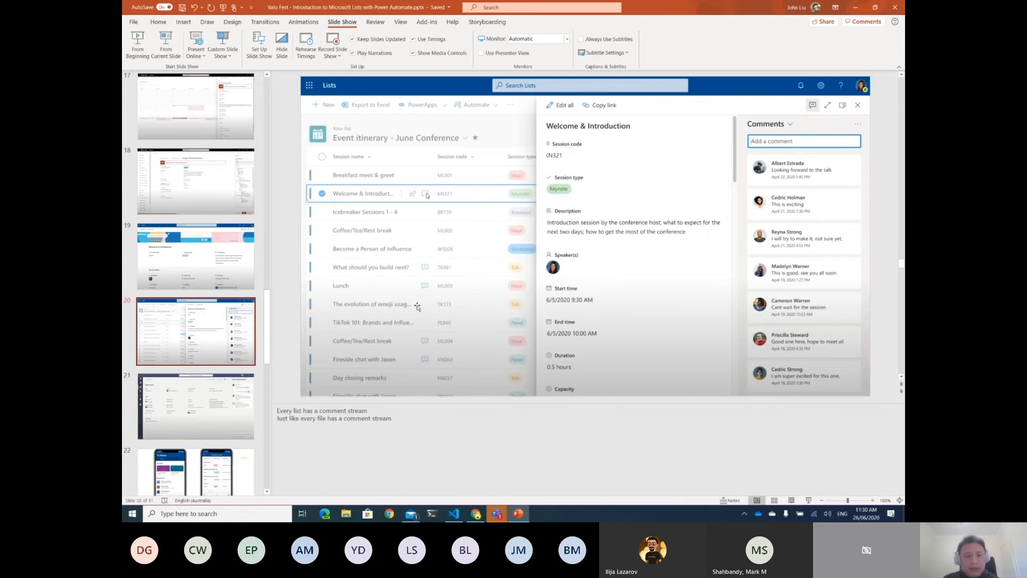
scroll(223, 336, "down", 2)
left_click(224, 326)
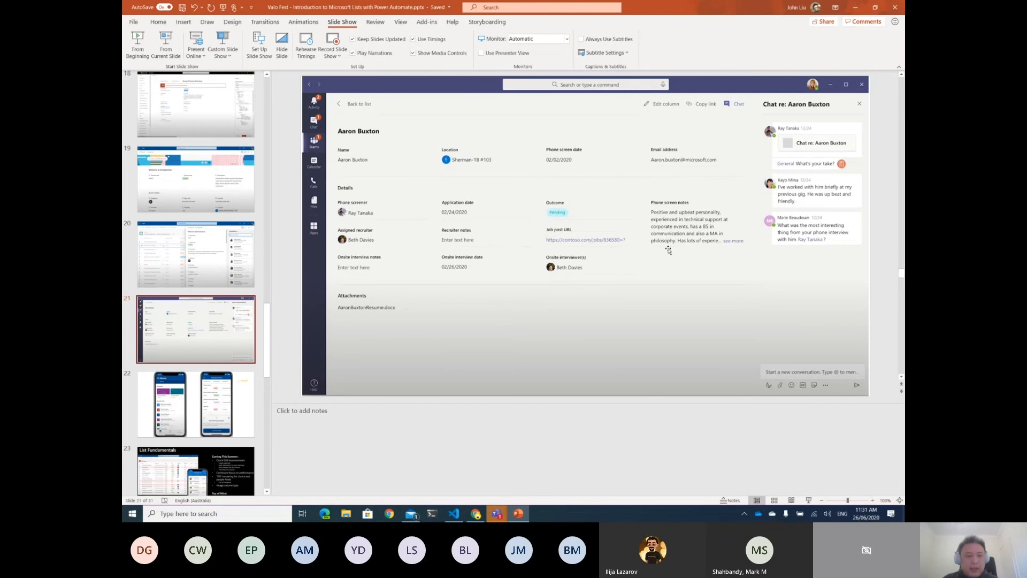
key("Page_Down")
key("Page_Up")
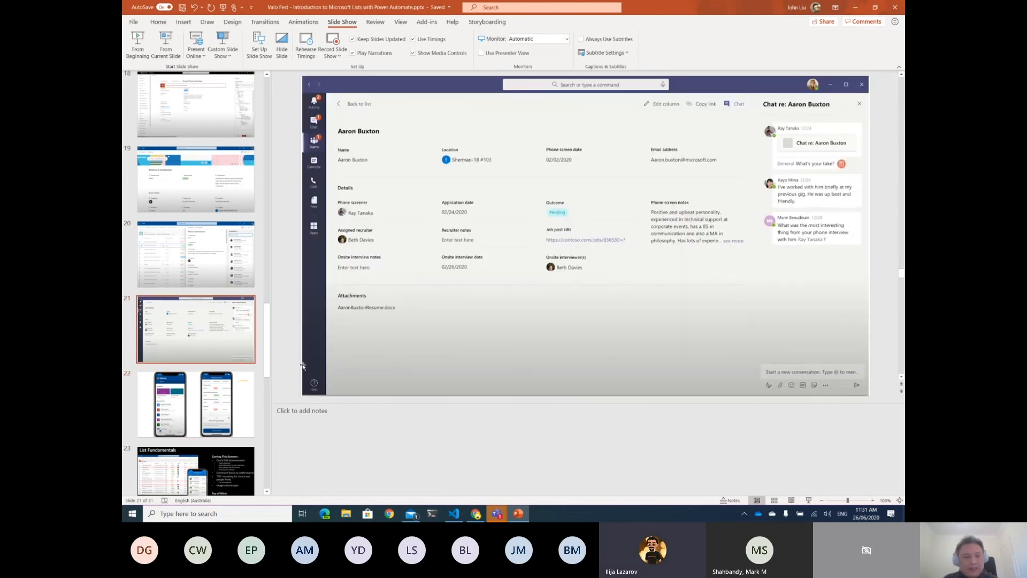
Step: Start the slide show from the mobile app slide 22 and advance to the List Fundamentals slide
left_click_drag(268, 358, 268, 375)
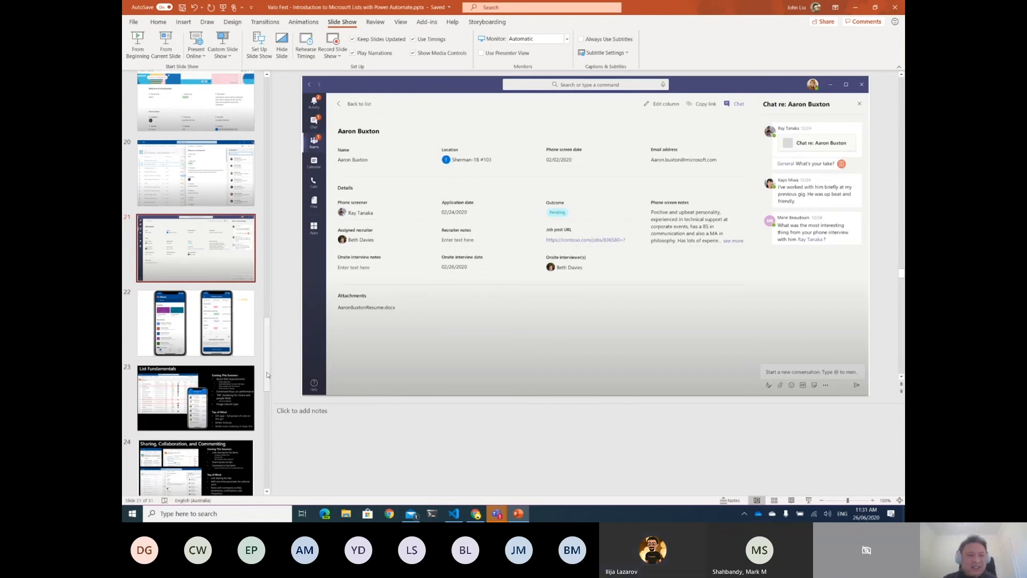
left_click(210, 341)
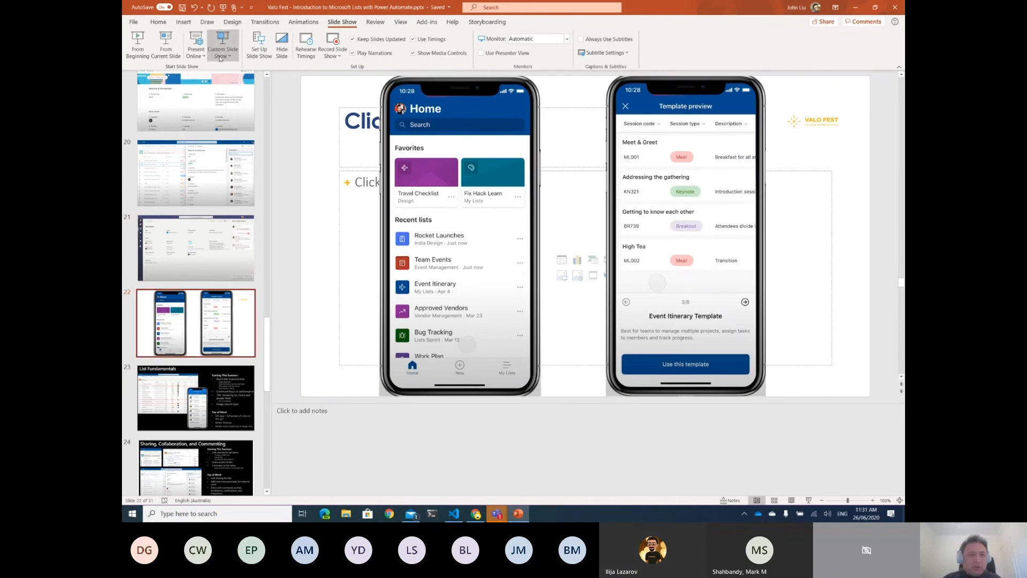
left_click(166, 43)
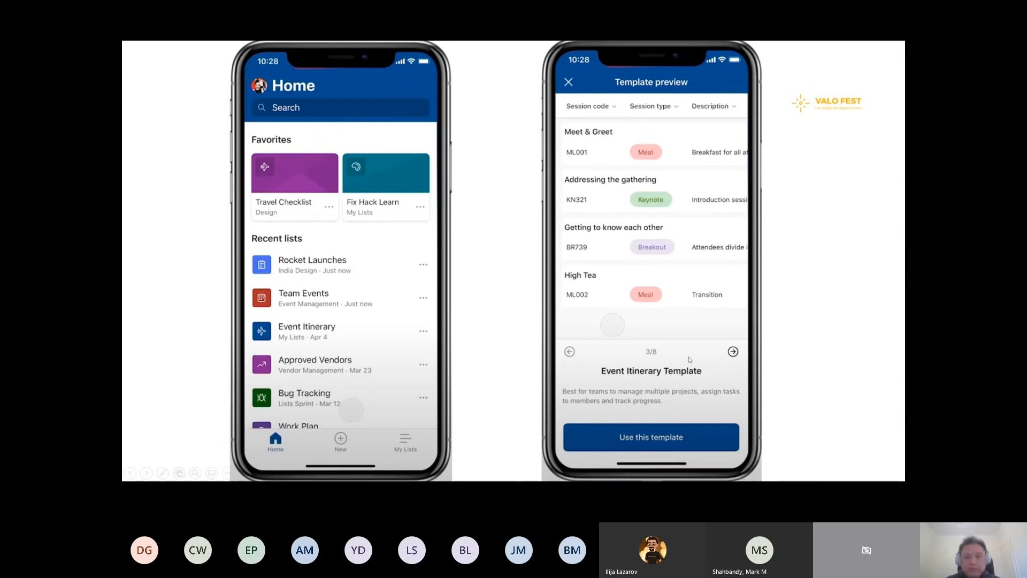
left_click(699, 394)
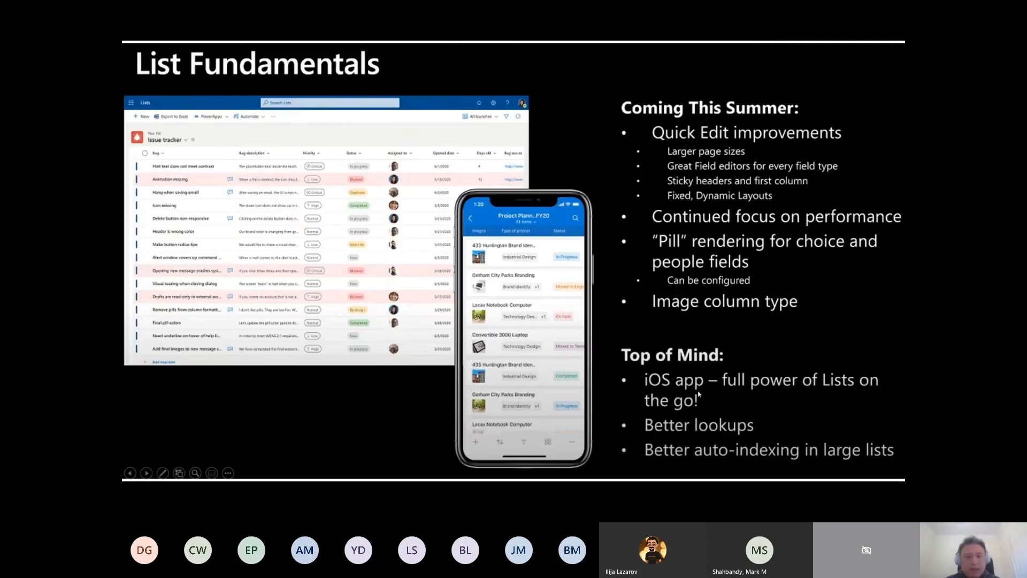
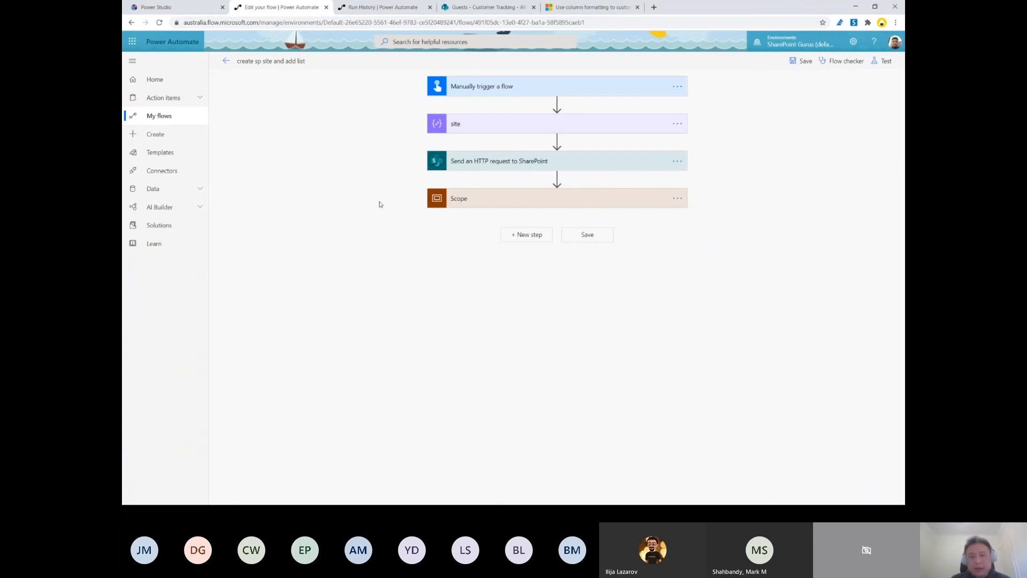
Step: Expand the Scope and the site action, and change the end of the site URL to valofest-1
left_click(489, 208)
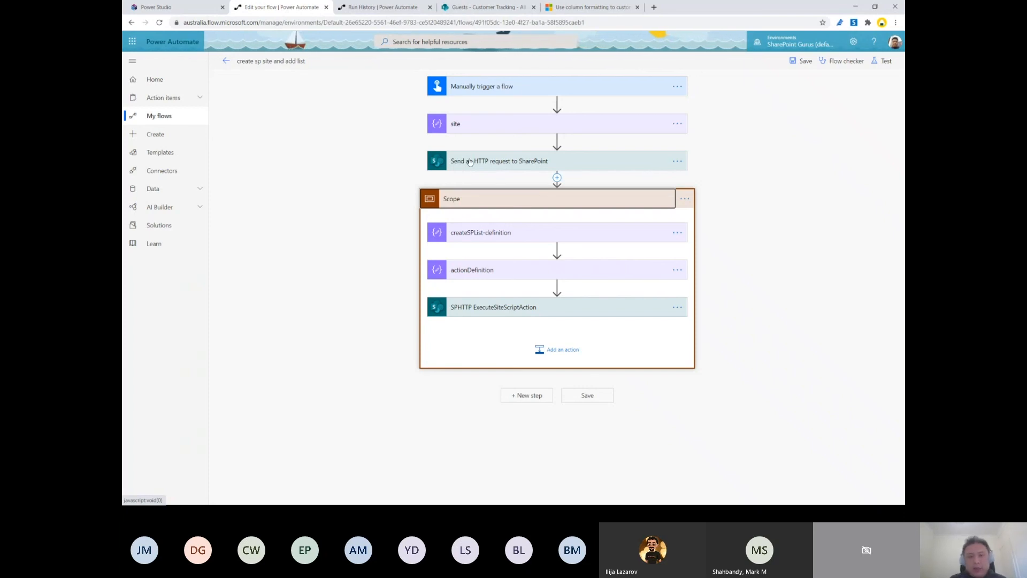
left_click(482, 127)
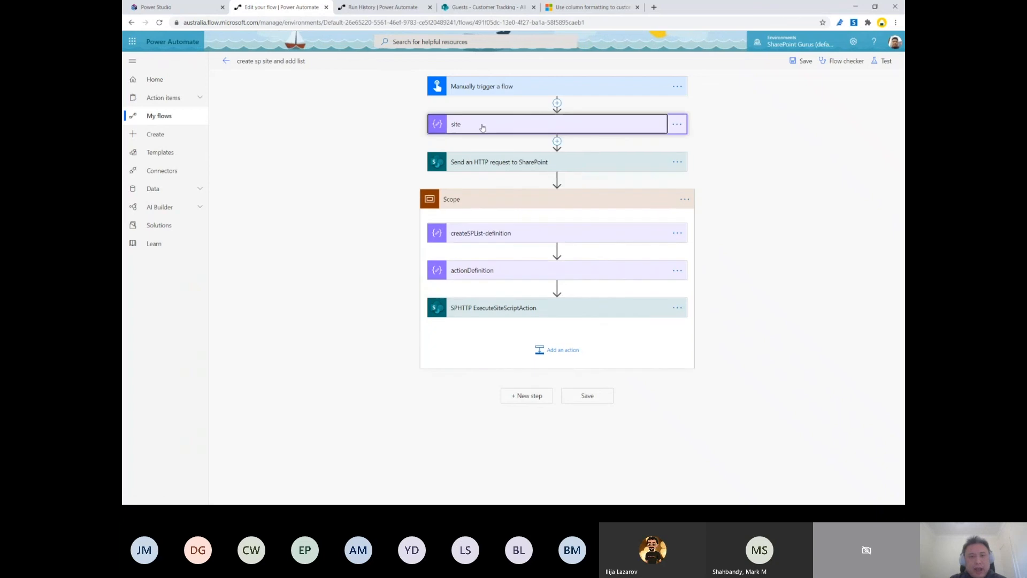
left_click_drag(532, 154, 568, 154)
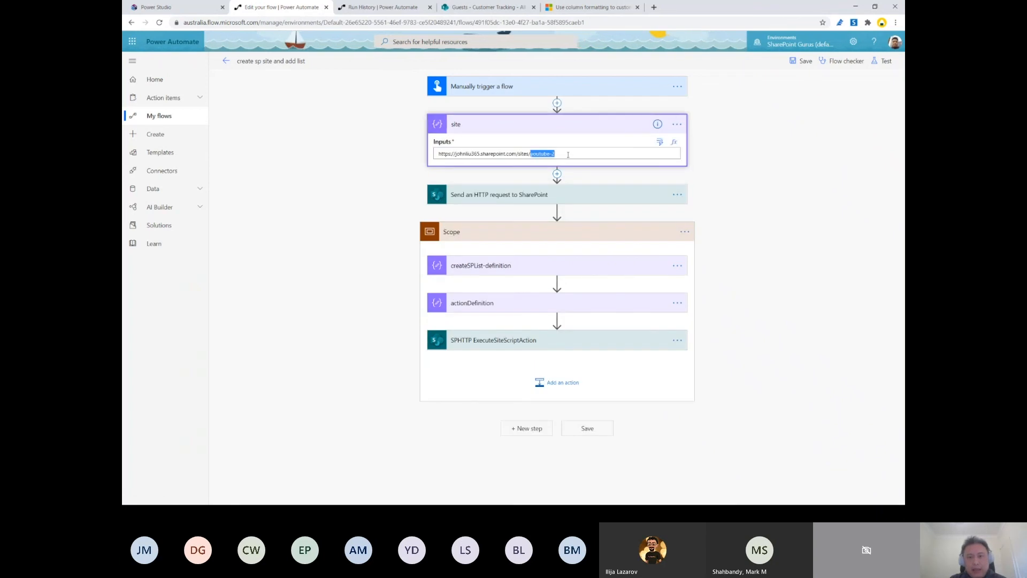
type("valofes")
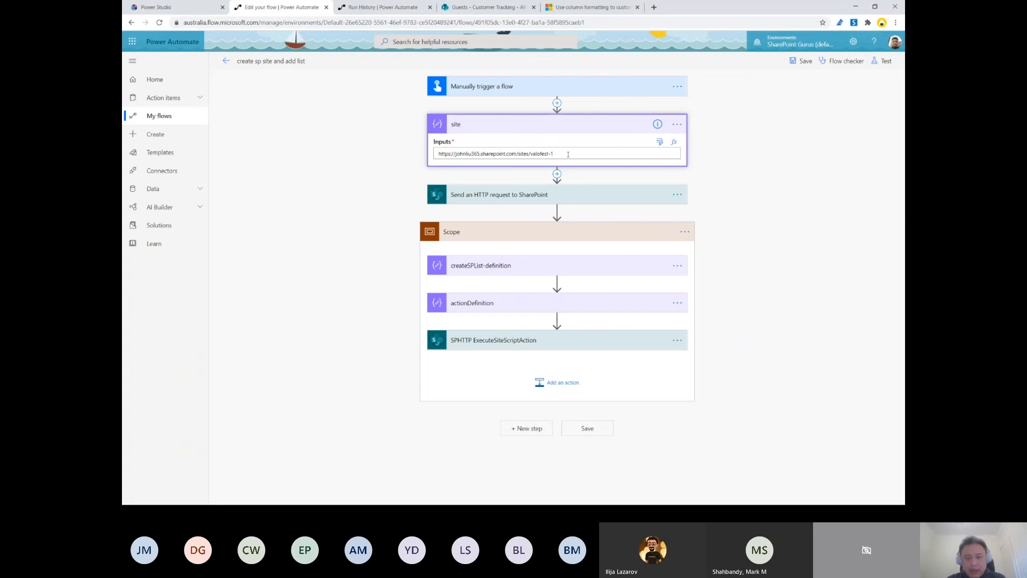
Step: Copy the site URL, open it in a new browser tab to check whether the site exists, and return to the flow
key("ctrl+a")
key("ctrl+c")
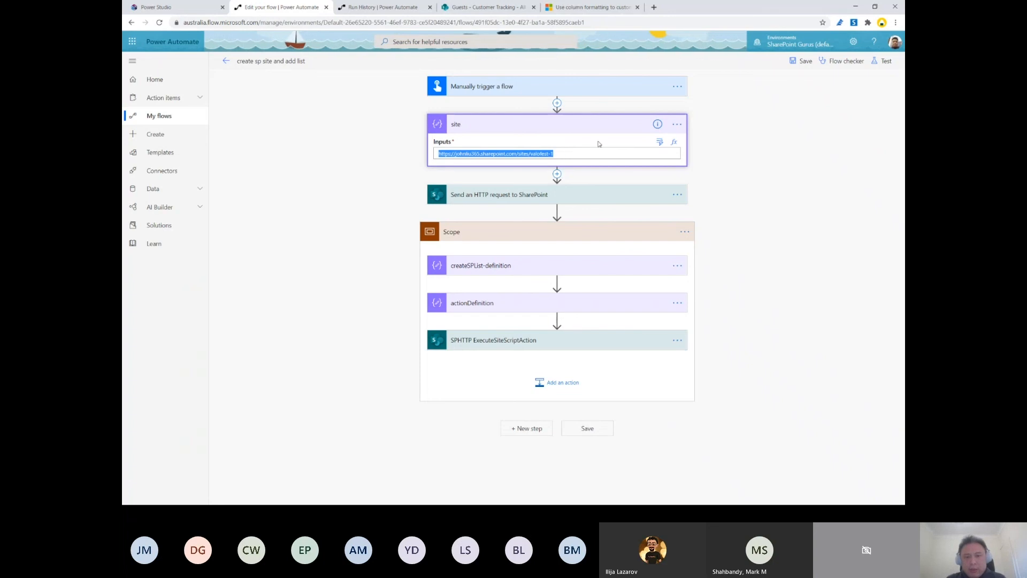
left_click(654, 7)
key("ctrl+v")
key("Return")
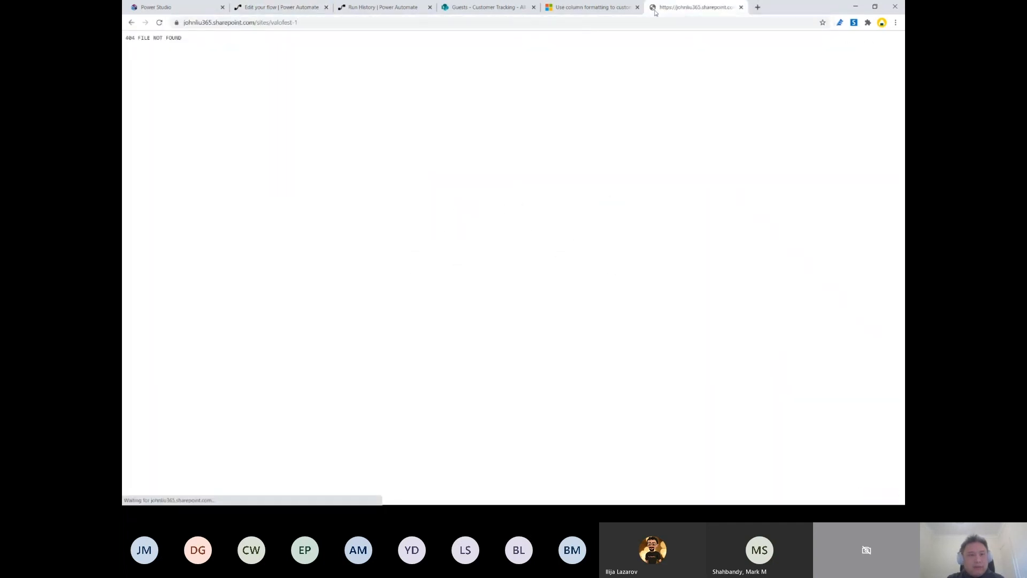
left_click(278, 7)
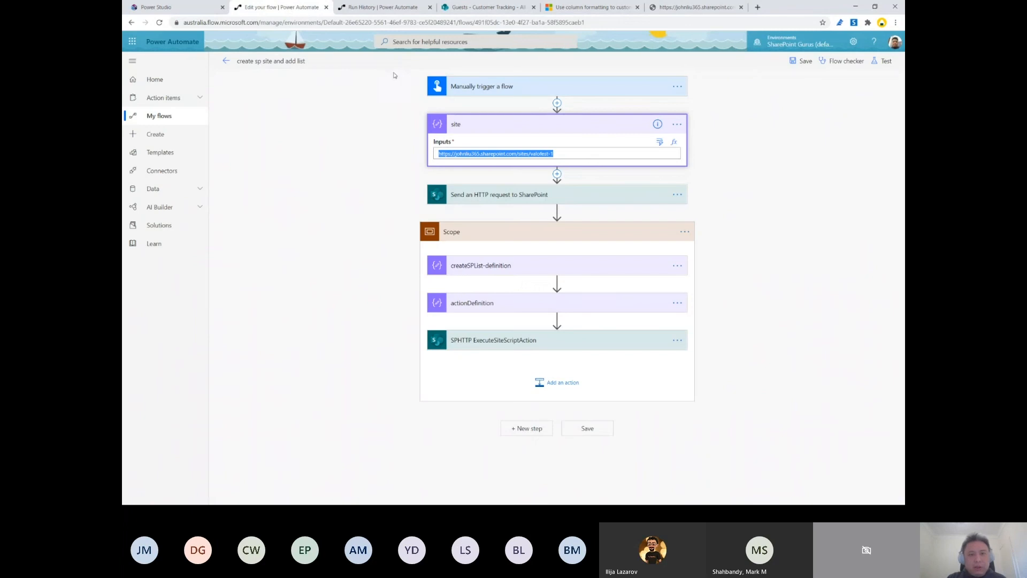
Step: Save the flow, then change the site title in the SharePoint HTTP request body to "Communication Site for ValoFest 1"
left_click(779, 168)
left_click(801, 61)
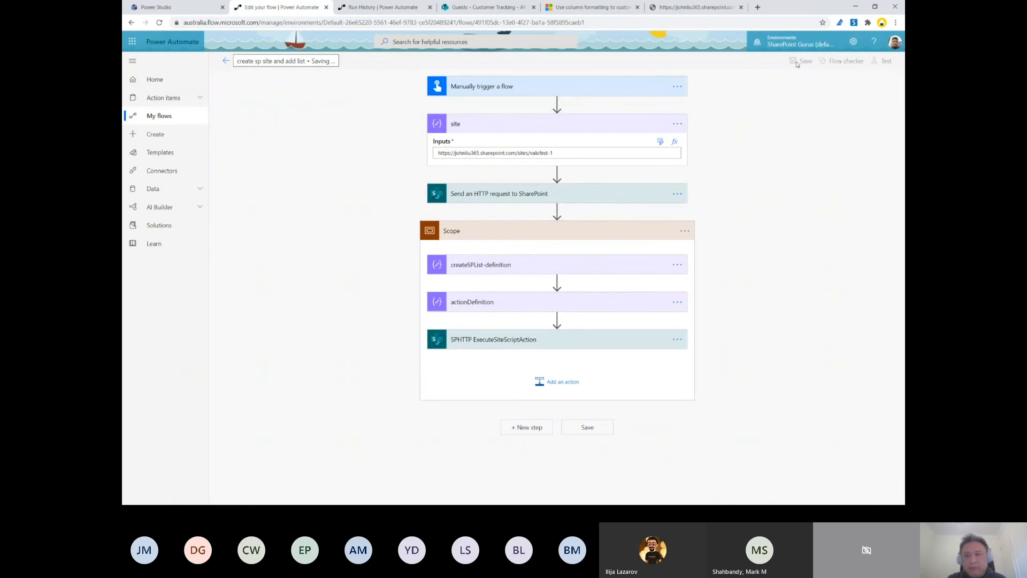
left_click(627, 196)
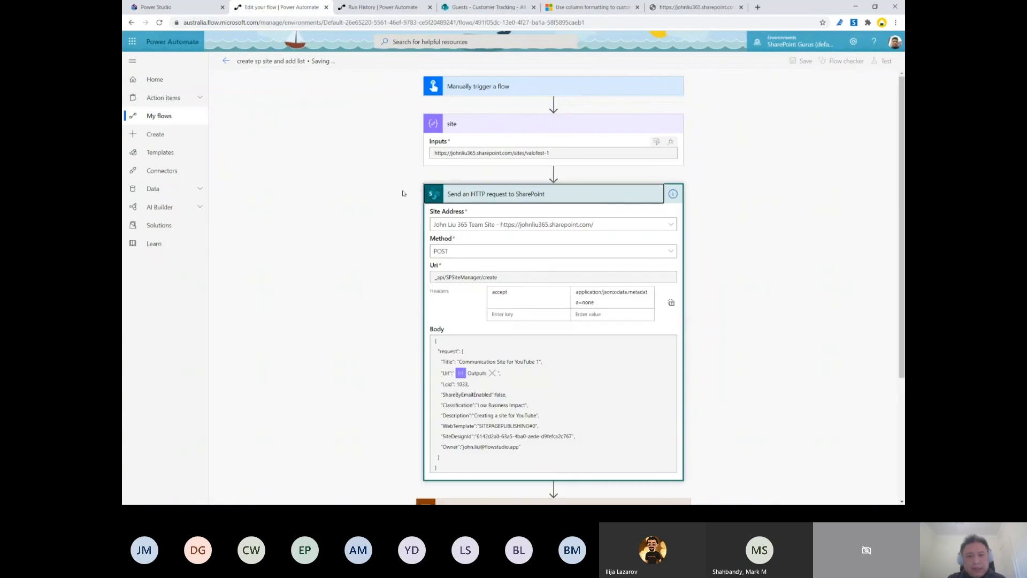
scroll(380, 259, "down", 2)
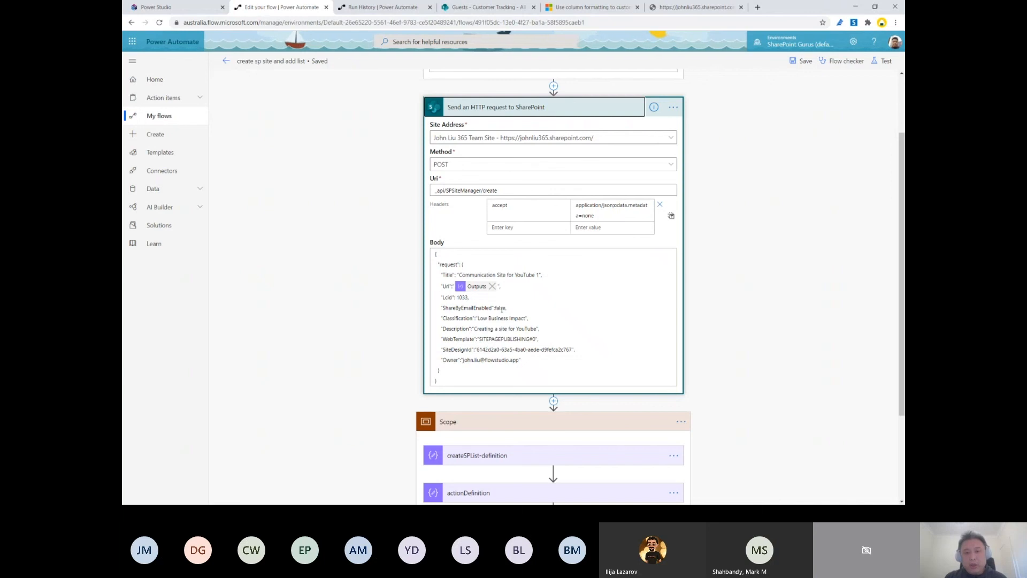
double_click(523, 276)
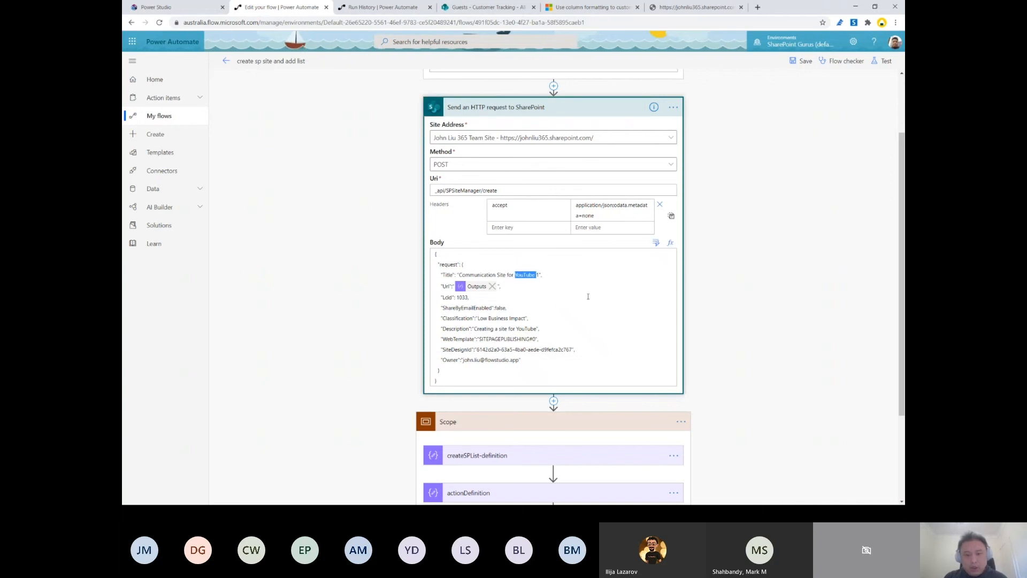
type("Valo")
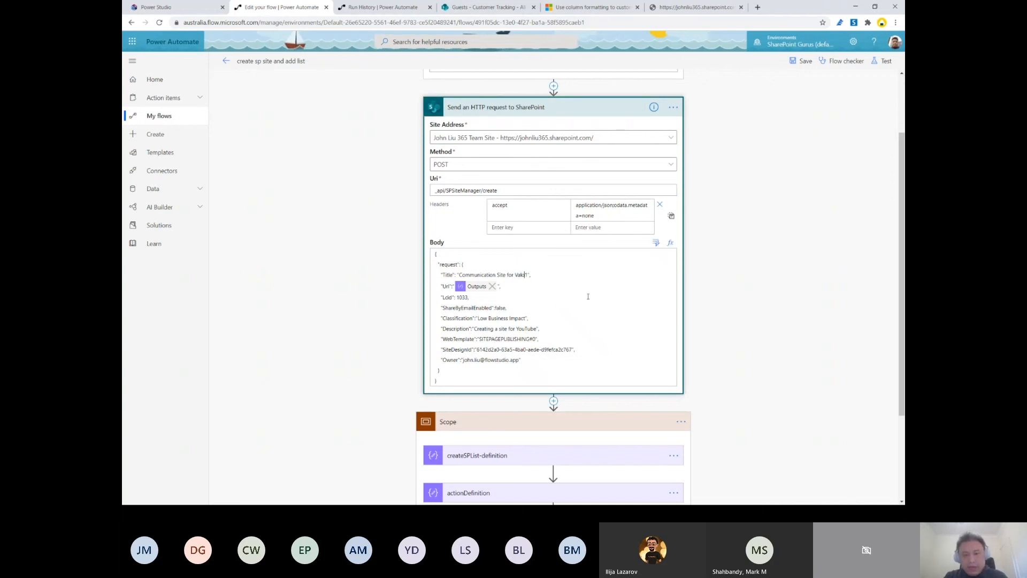
type("Fest")
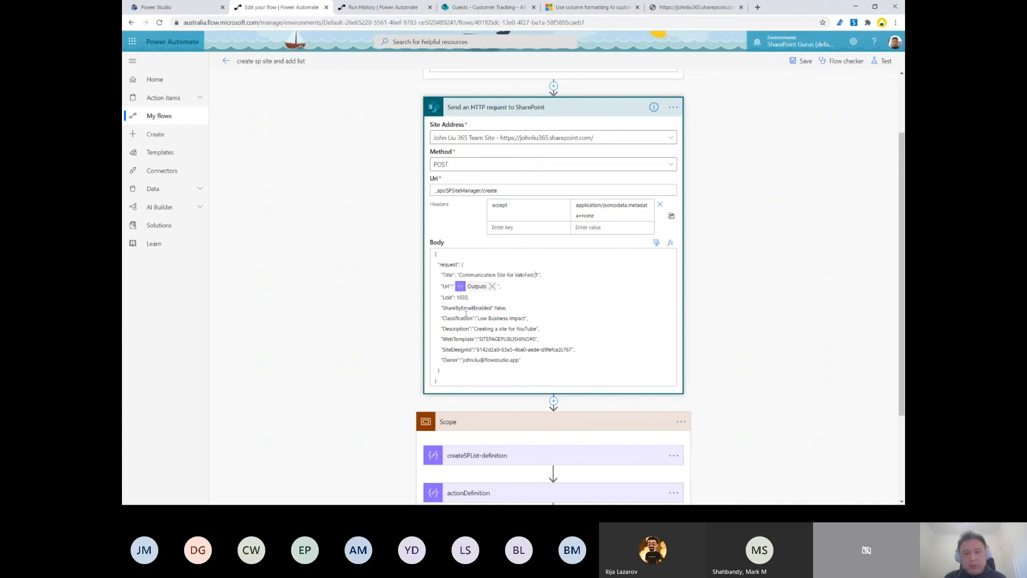
Step: Change the Classification value in the HTTP request body to "Fun"
scroll(478, 293, "down", 1)
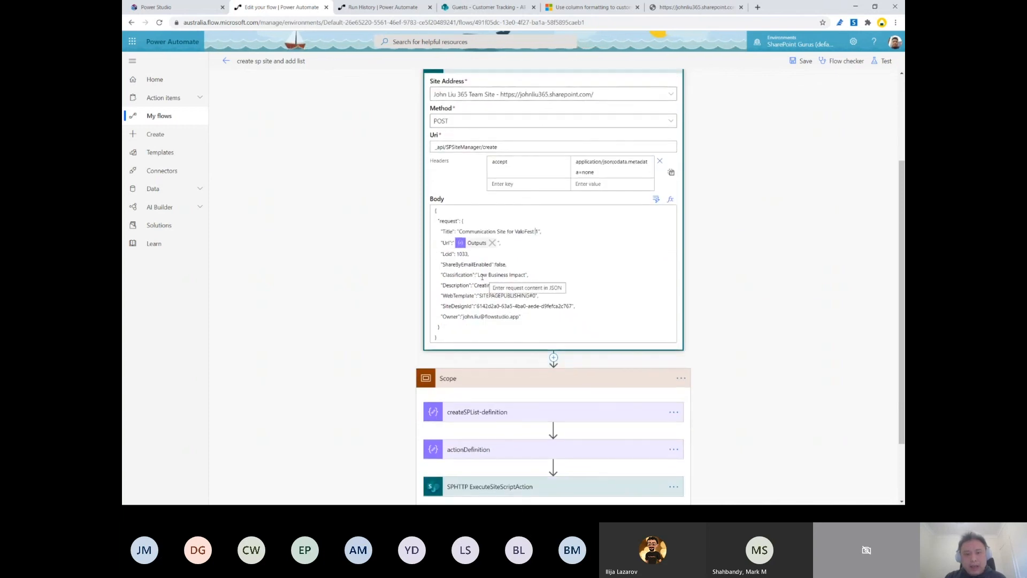
double_click(478, 275)
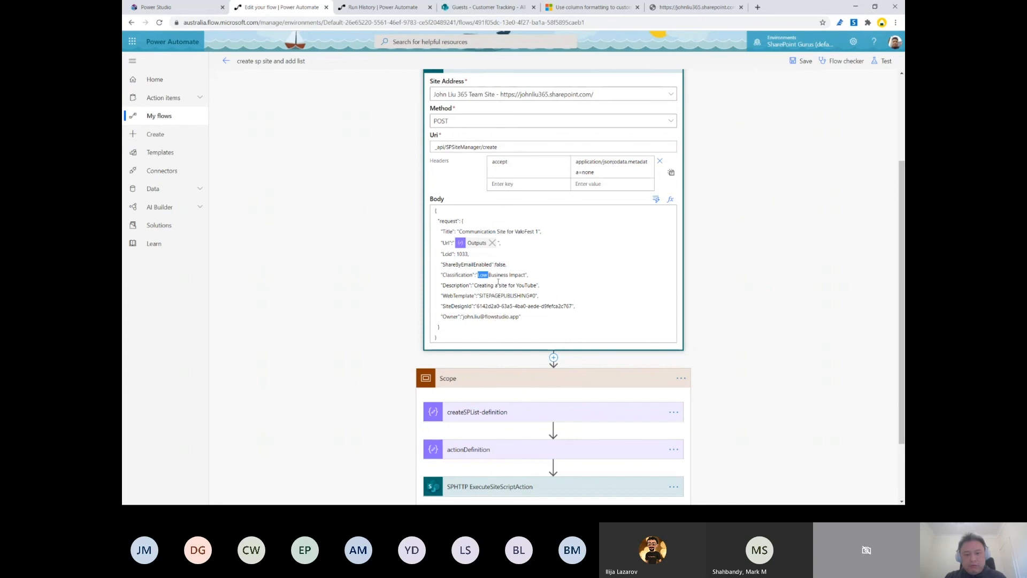
type("Fun")
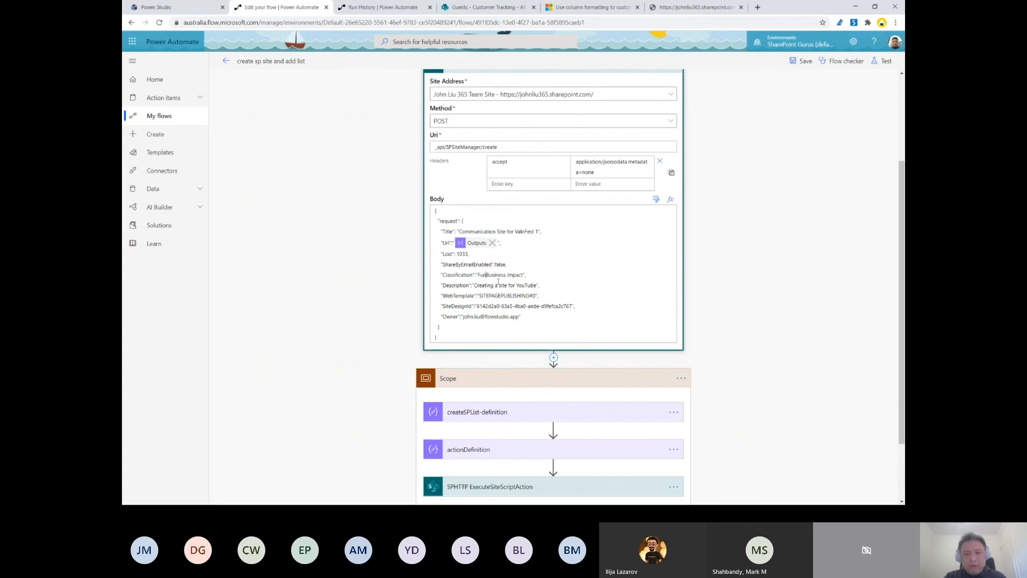
double_click(498, 282)
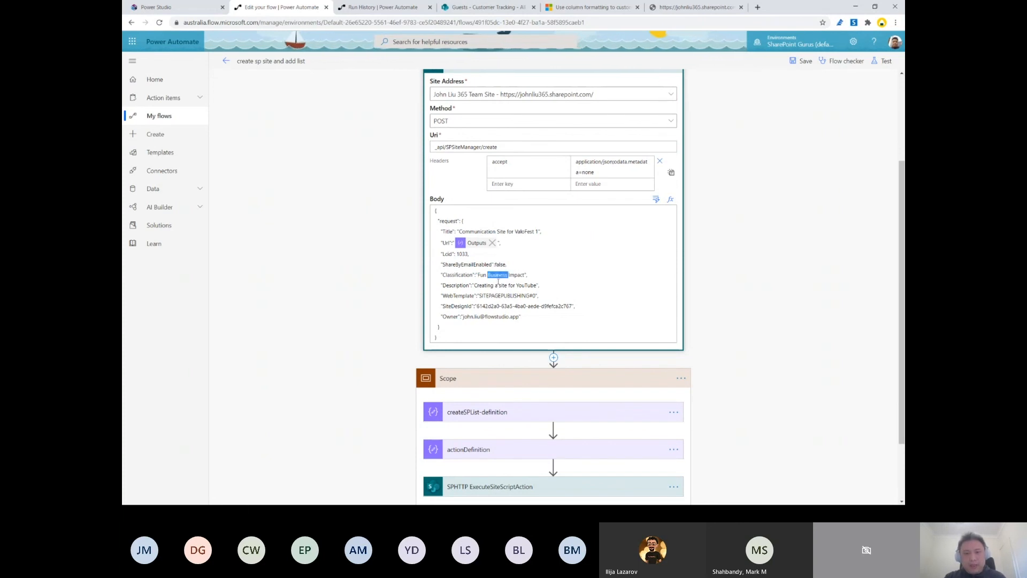
key("BackSpace")
double_click(498, 278)
key("BackSpace")
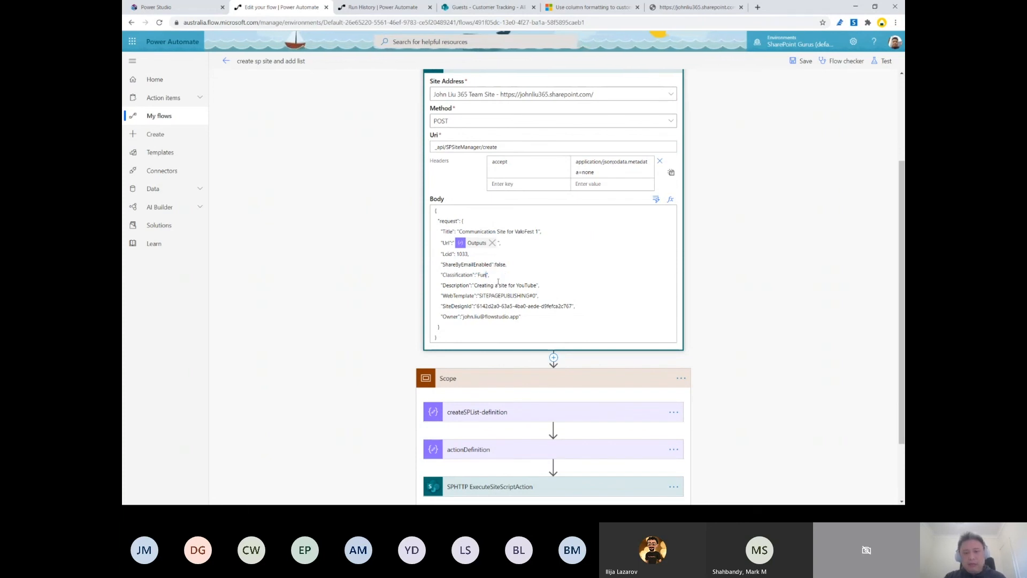
Step: Change the Description in the request body to "Creating a site for ValoFest" and collapse the HTTP request action
double_click(525, 287)
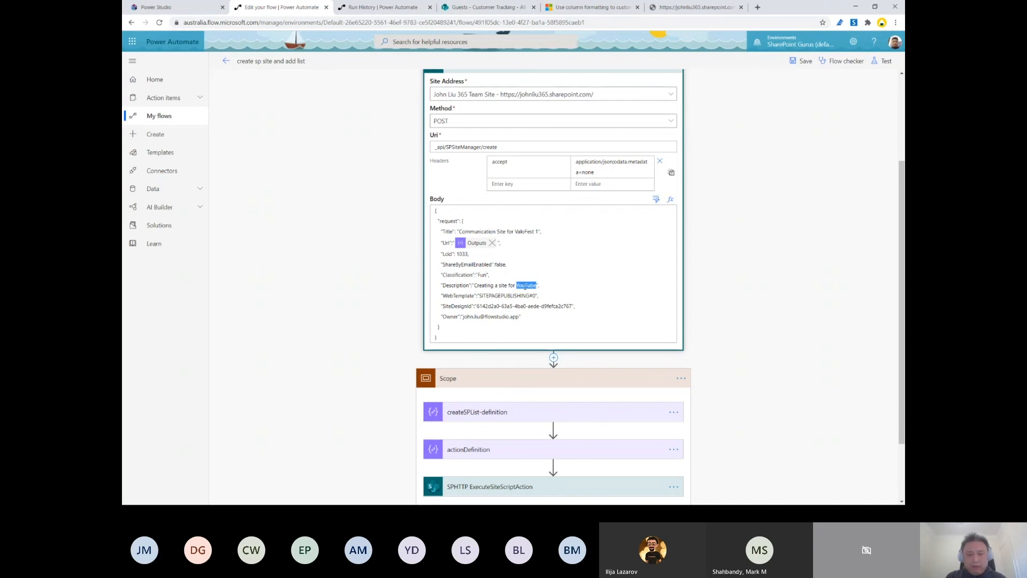
type("ValoFest")
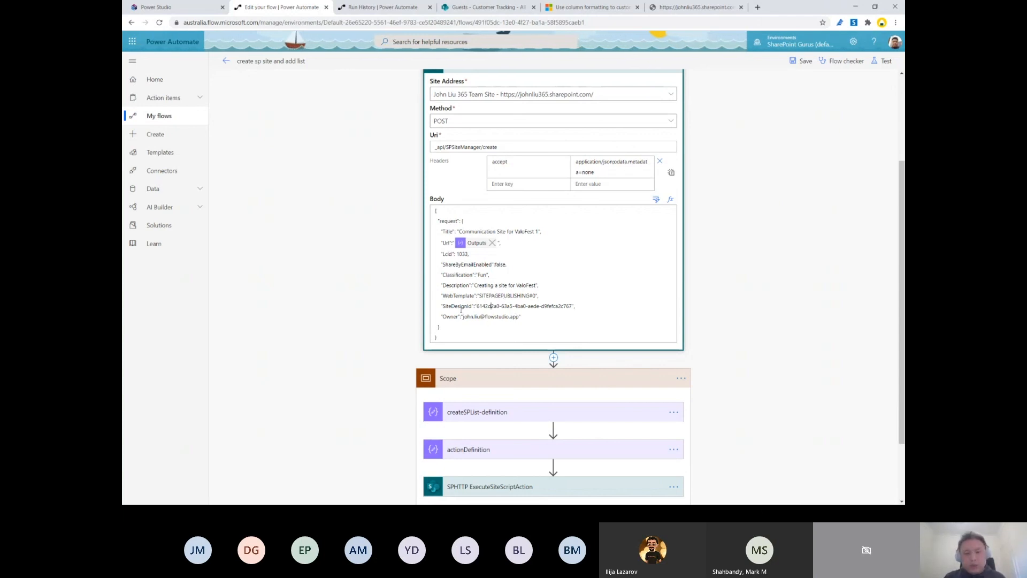
scroll(393, 230, "up", 3)
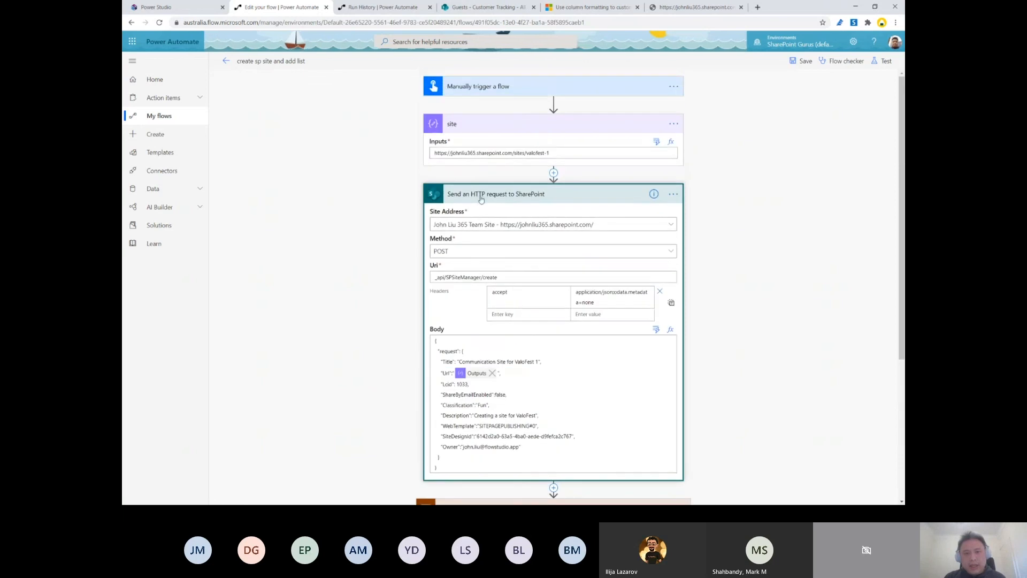
left_click(480, 198)
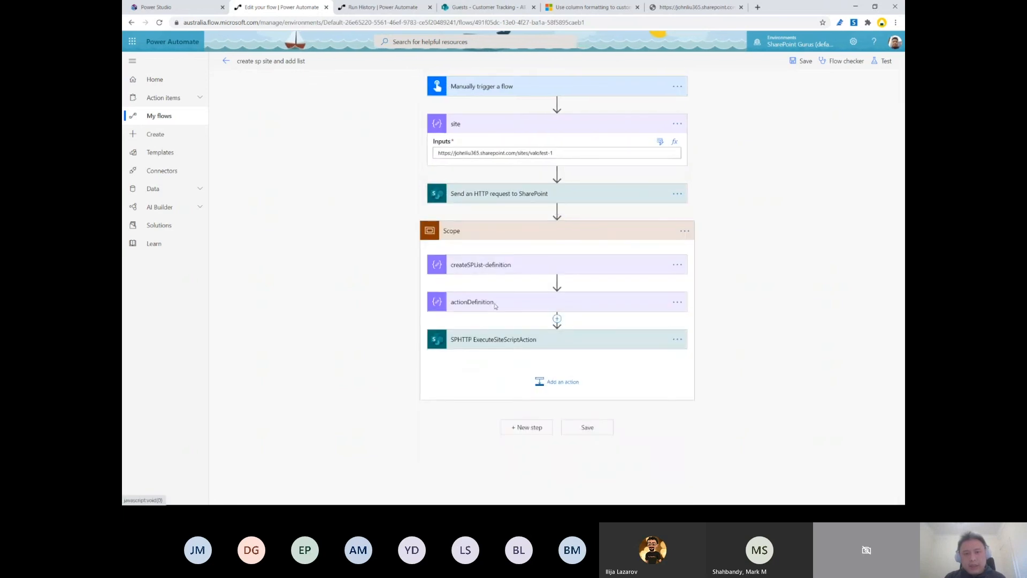
Step: Expand createSPList-definition and examine its createSPList verb, list name, title, description and first addSPField subaction
scroll(397, 284, "down", 4)
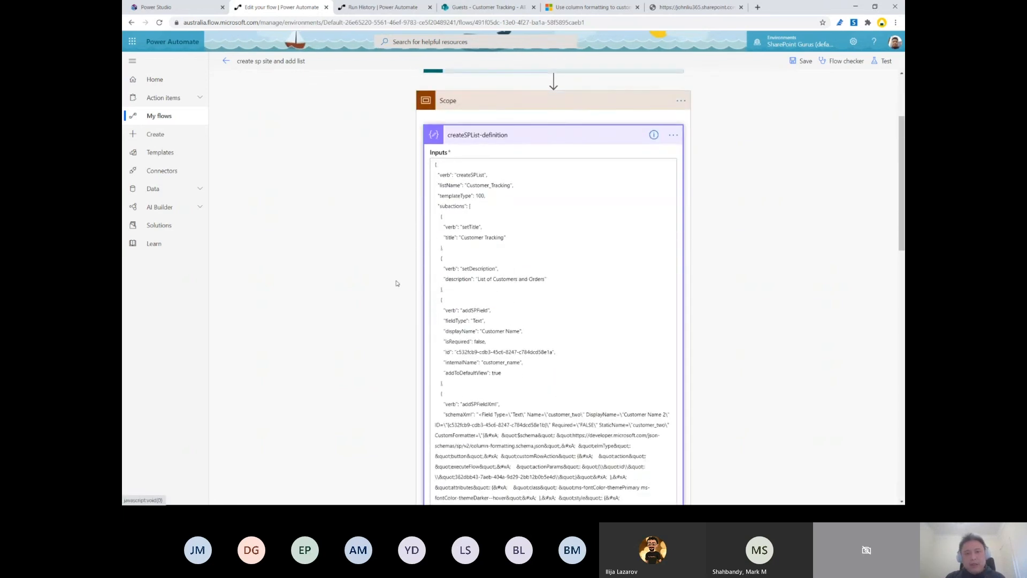
scroll(412, 273, "up", 1)
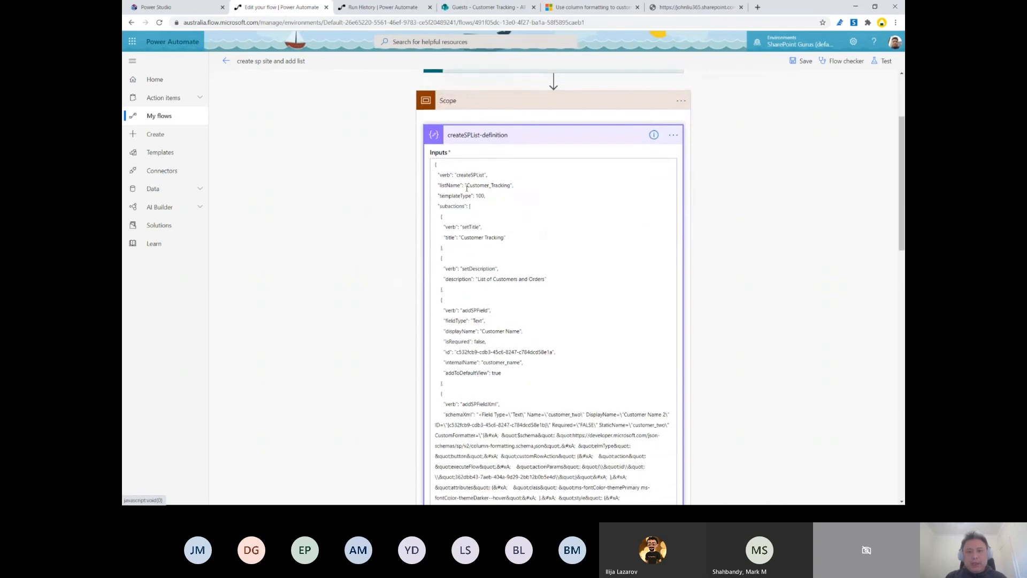
left_click_drag(436, 165, 496, 212)
left_click(495, 211)
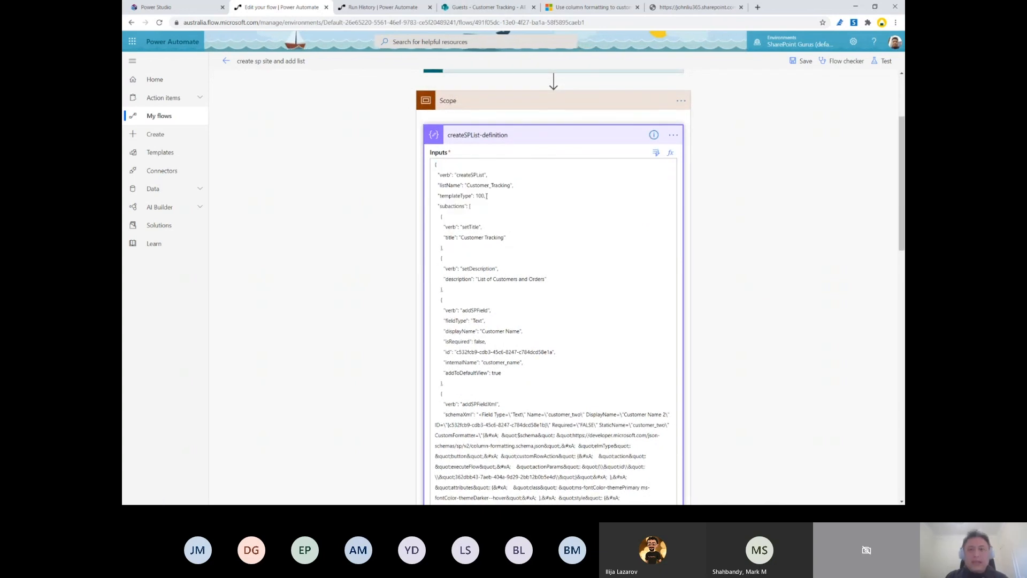
double_click(470, 175)
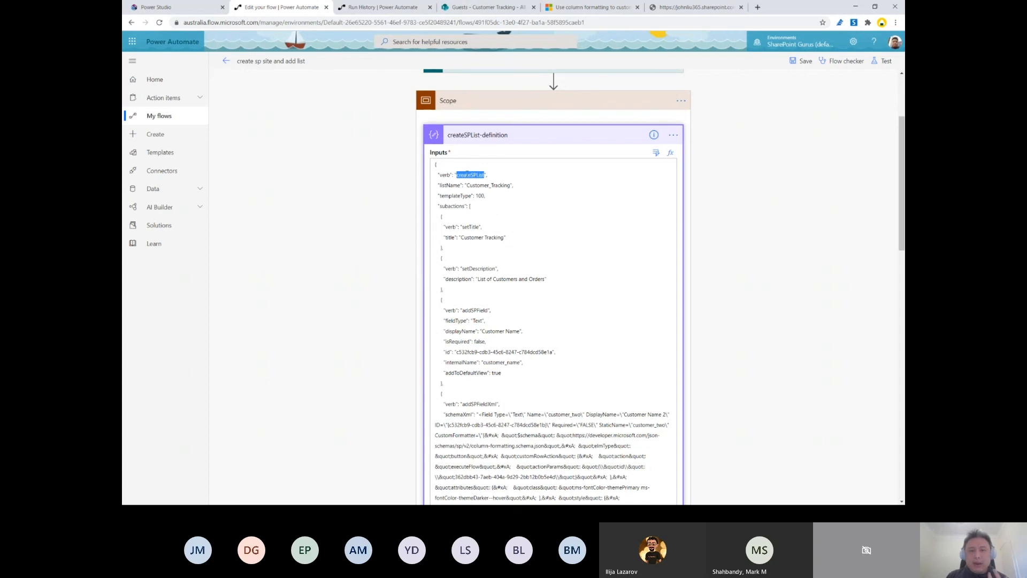
double_click(485, 185)
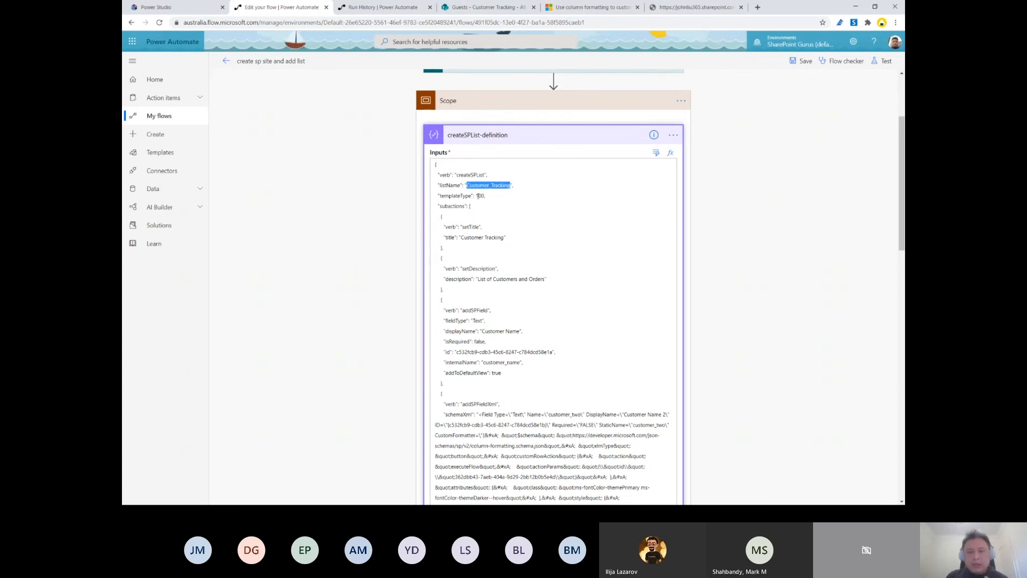
left_click_drag(462, 237, 502, 239)
double_click(479, 269)
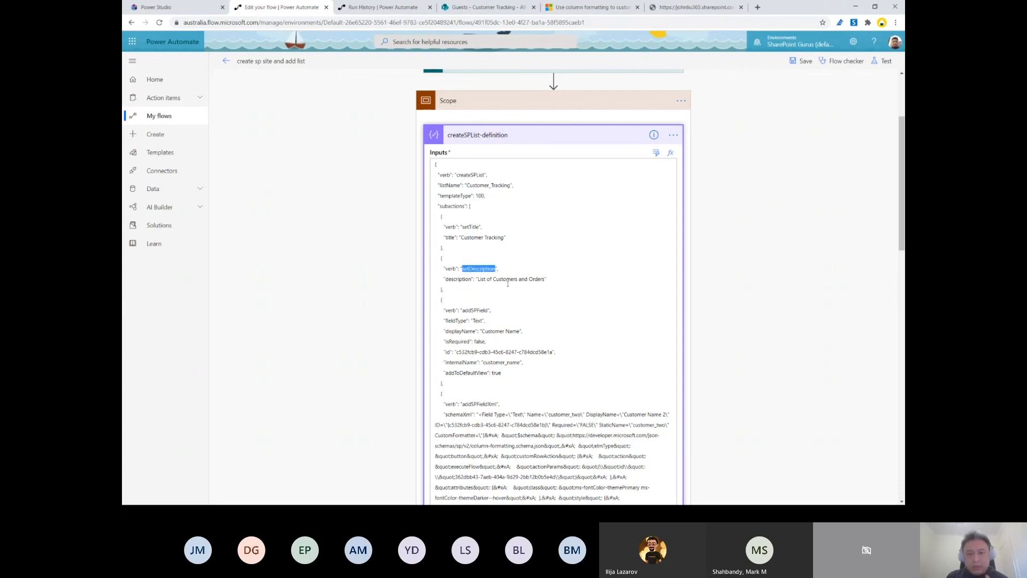
double_click(474, 310)
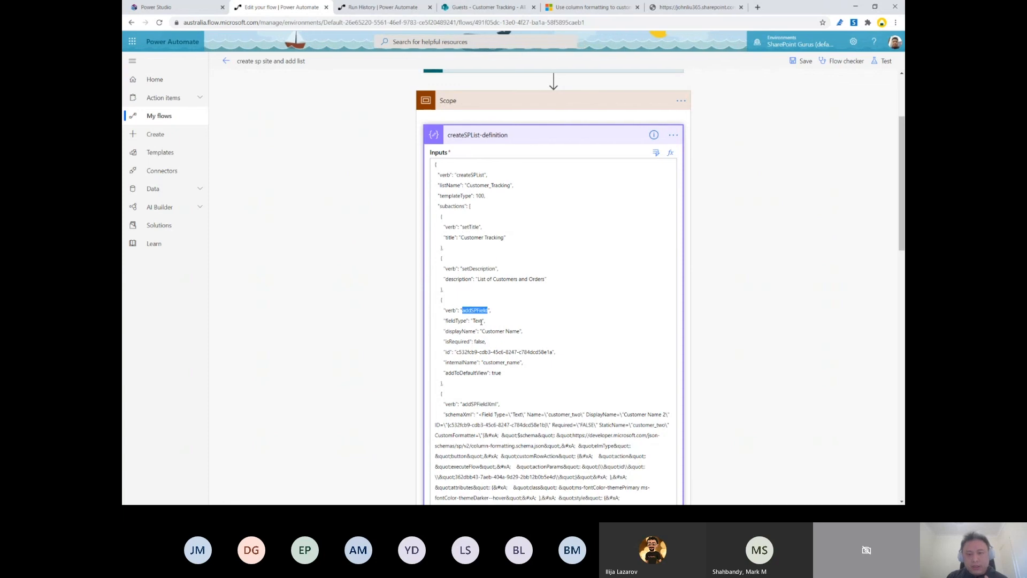
Step: Review the remaining field and view subactions in the list definition JSON, then collapse createSPList-definition
scroll(734, 401, "down", 2)
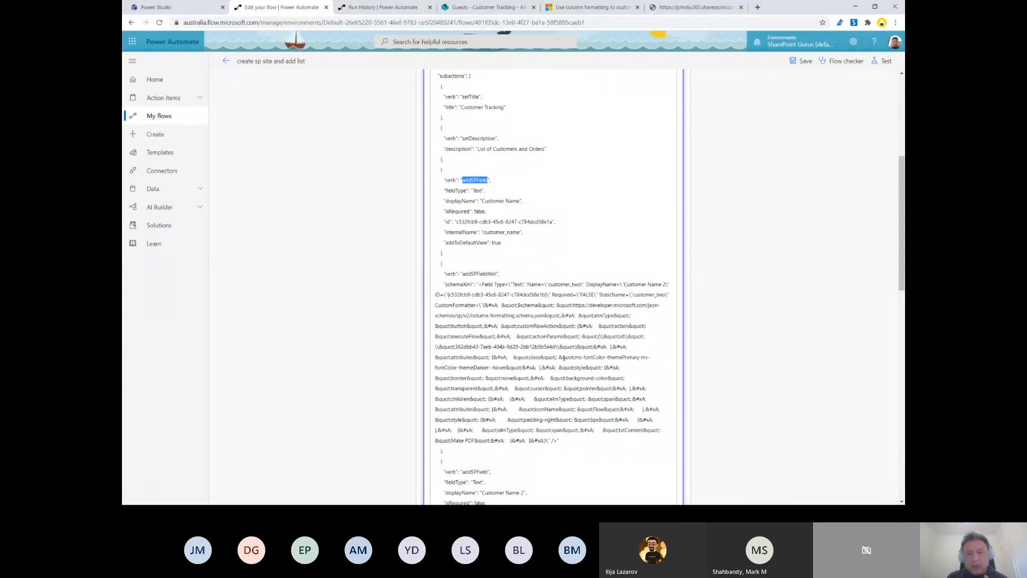
scroll(778, 416, "down", 7)
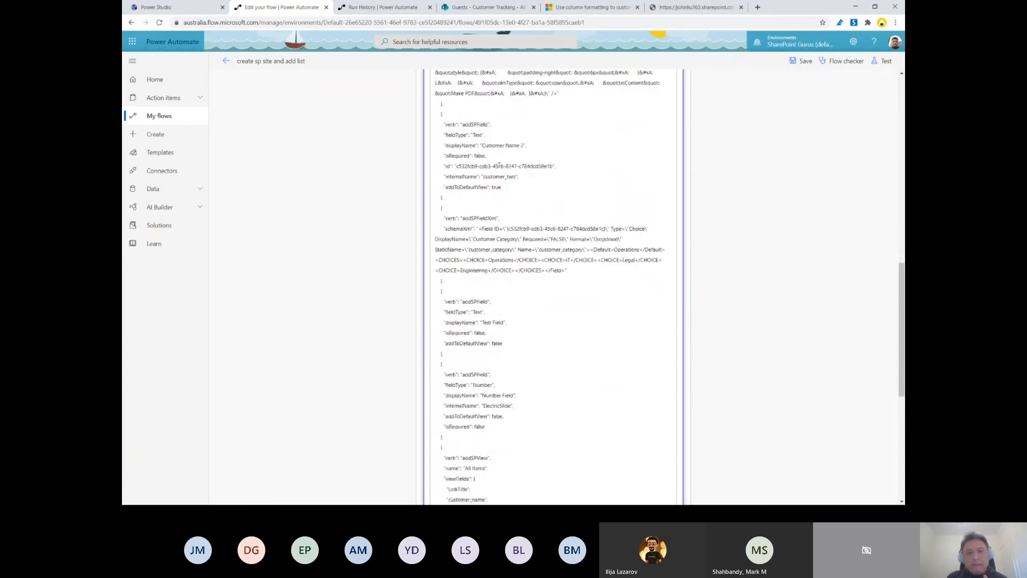
scroll(578, 402, "down", 4)
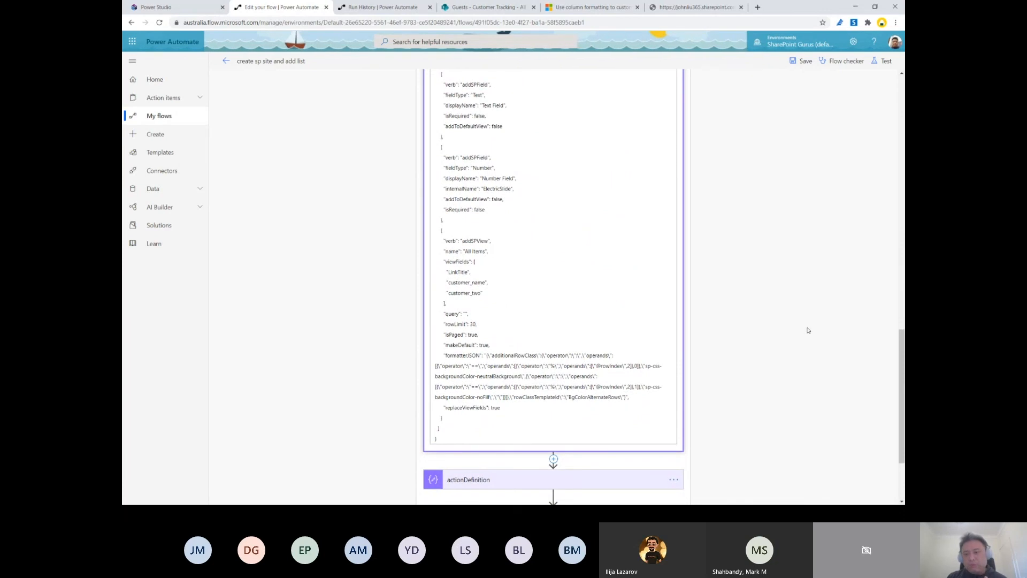
scroll(807, 328, "up", 14)
scroll(770, 335, "up", 3)
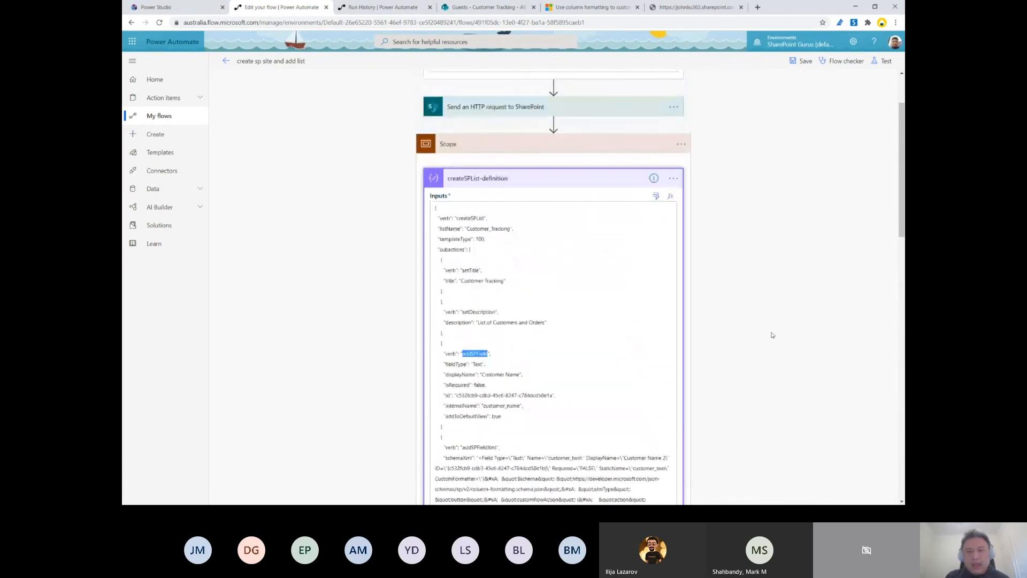
left_click(618, 309)
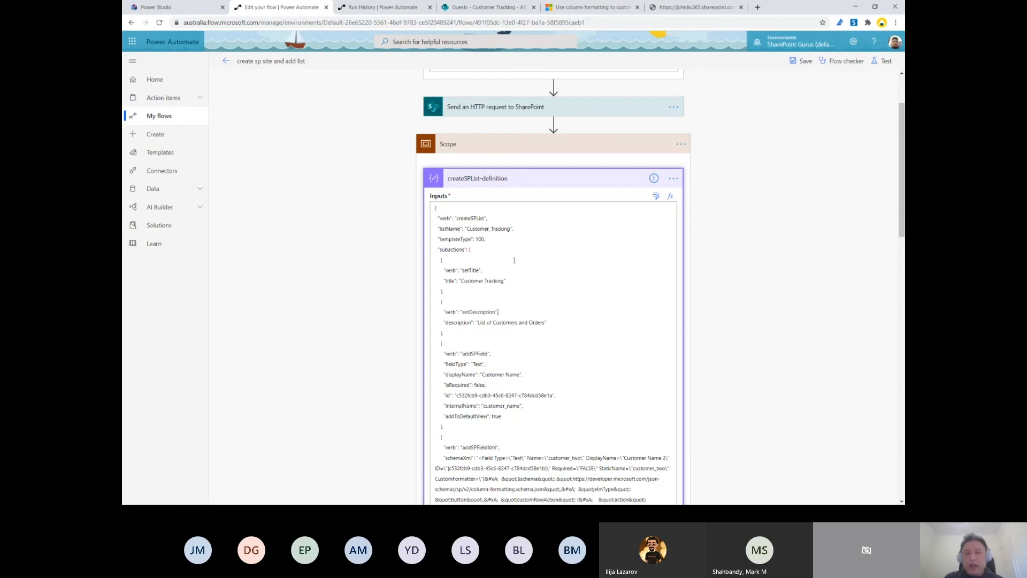
scroll(700, 229, "down", 4)
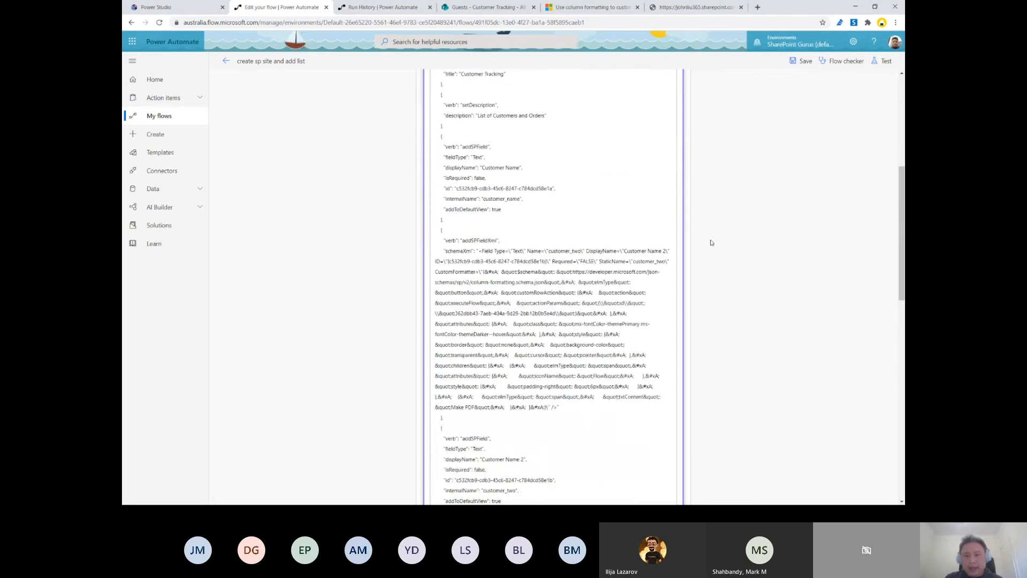
scroll(714, 255, "up", 8)
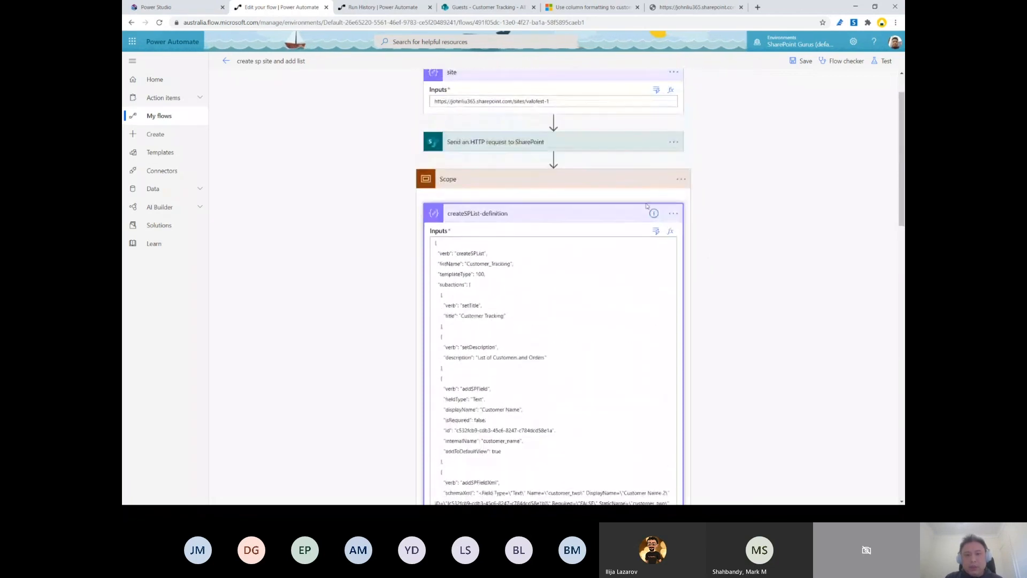
left_click(553, 220)
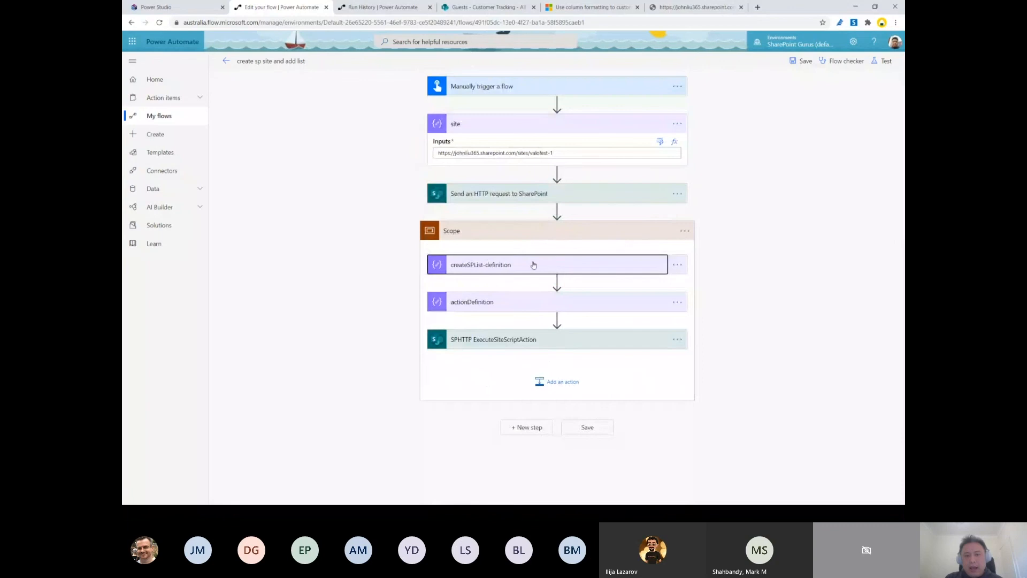
Step: Reopen createSPList-definition, highlight the CustomFormatter attribute in the Customer Name 2 field schema, and collapse the action again
left_click(552, 268)
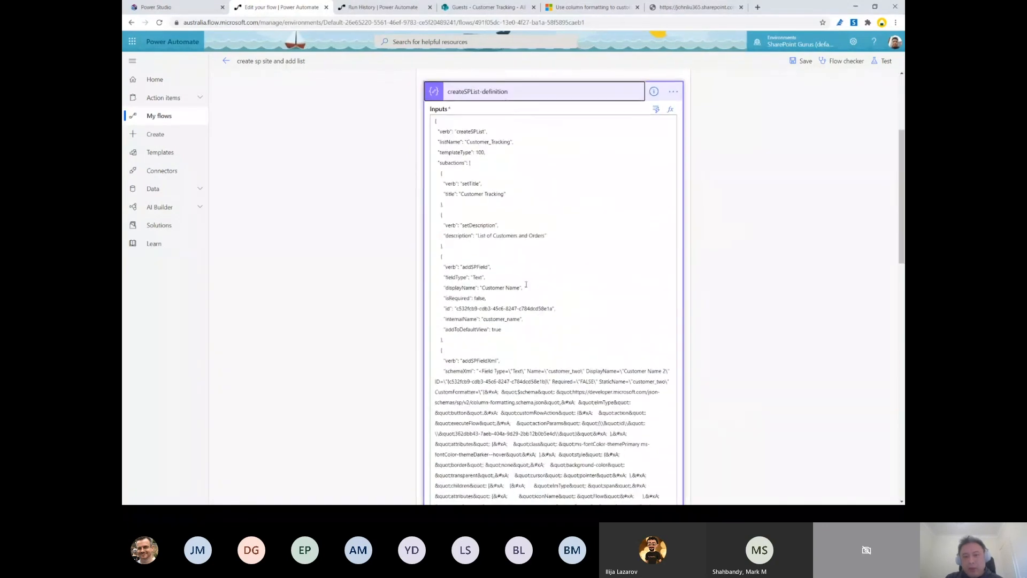
scroll(493, 315, "down", 2)
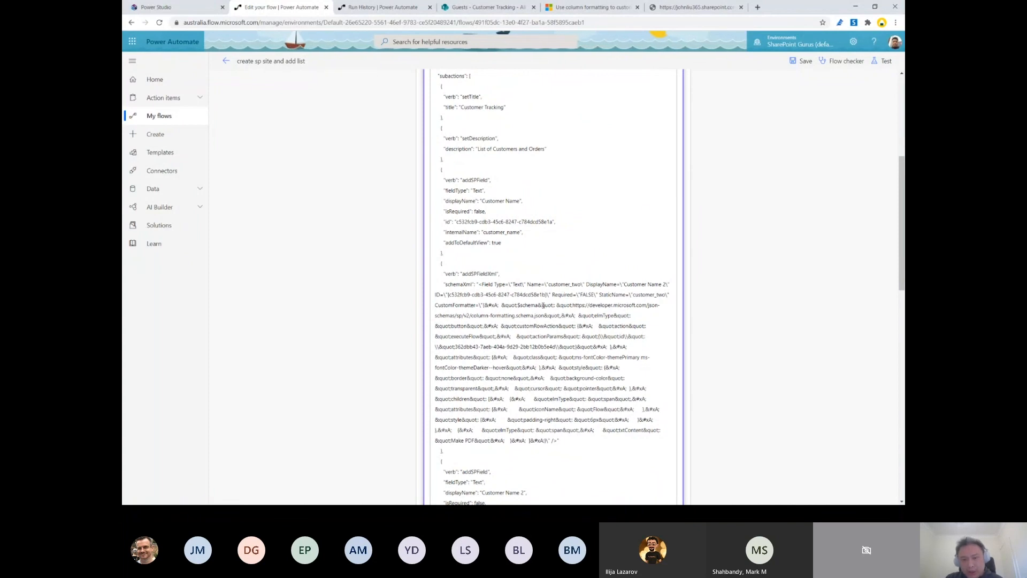
double_click(450, 305)
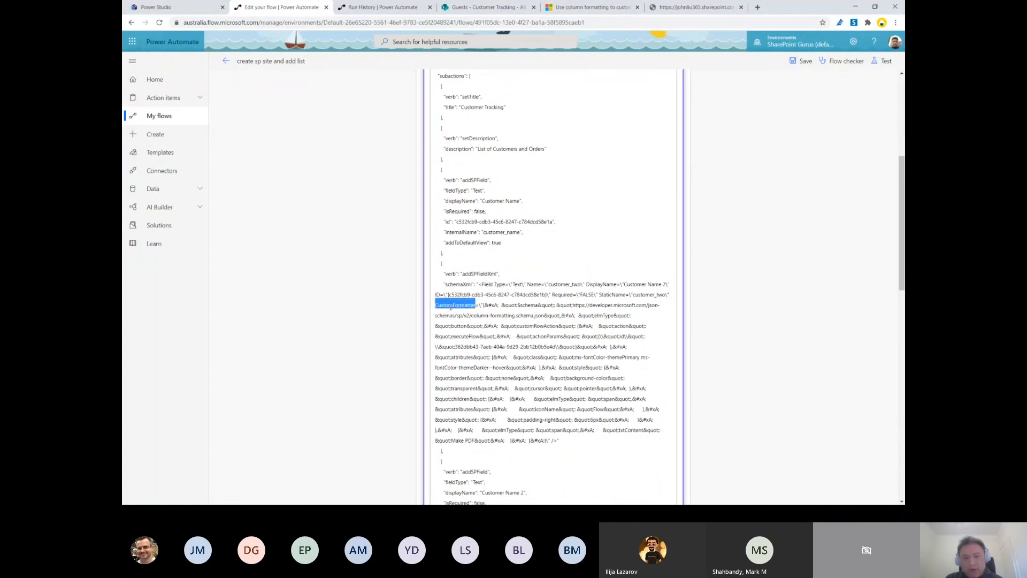
scroll(667, 376, "up", 3)
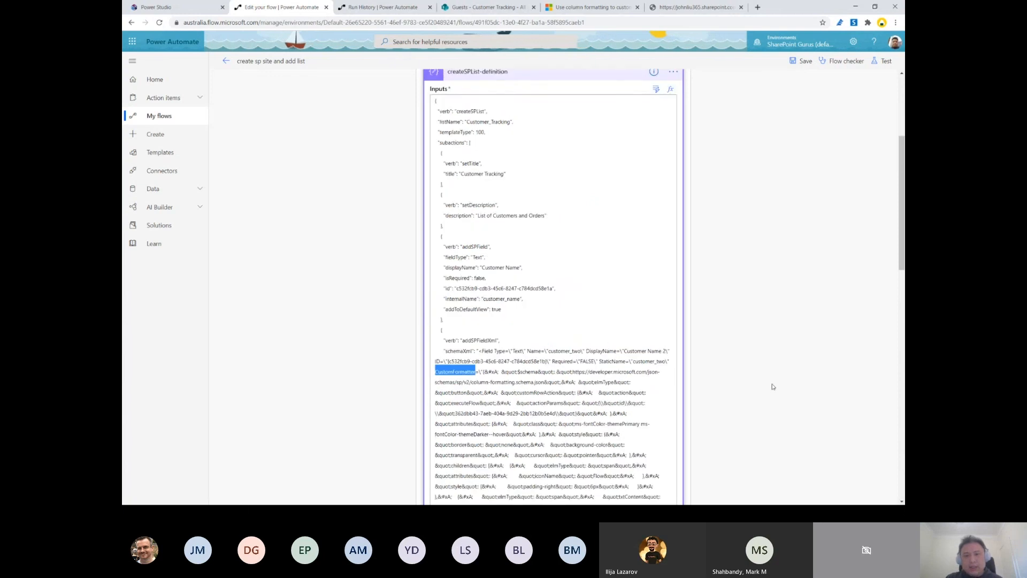
left_click(532, 137)
left_click(531, 137)
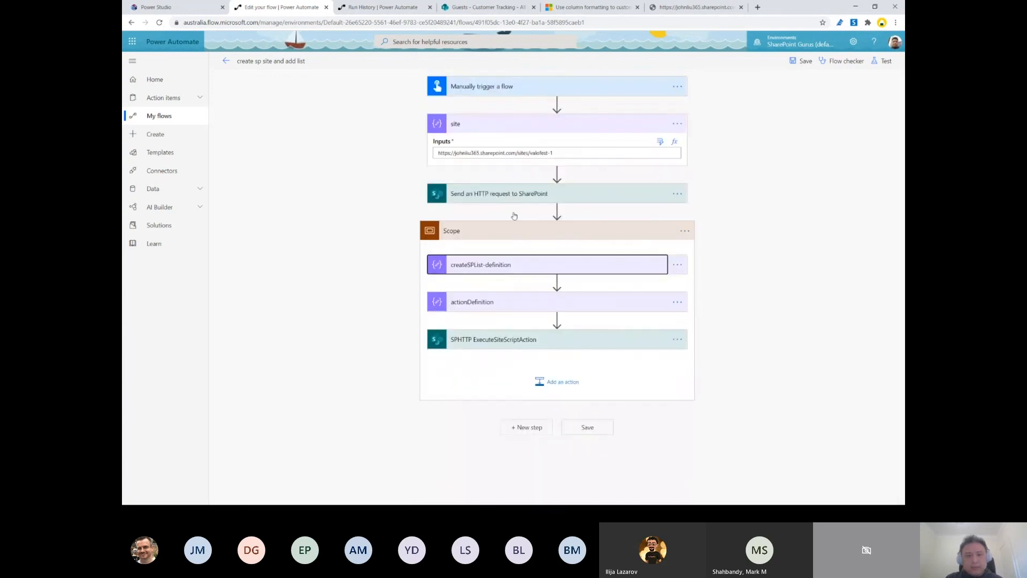
Step: Expand actionDefinition and SPHTTP ExecuteSiteScriptAction, and inspect the POST request's settings and the dynamic value behind its custom Site Address
left_click(488, 303)
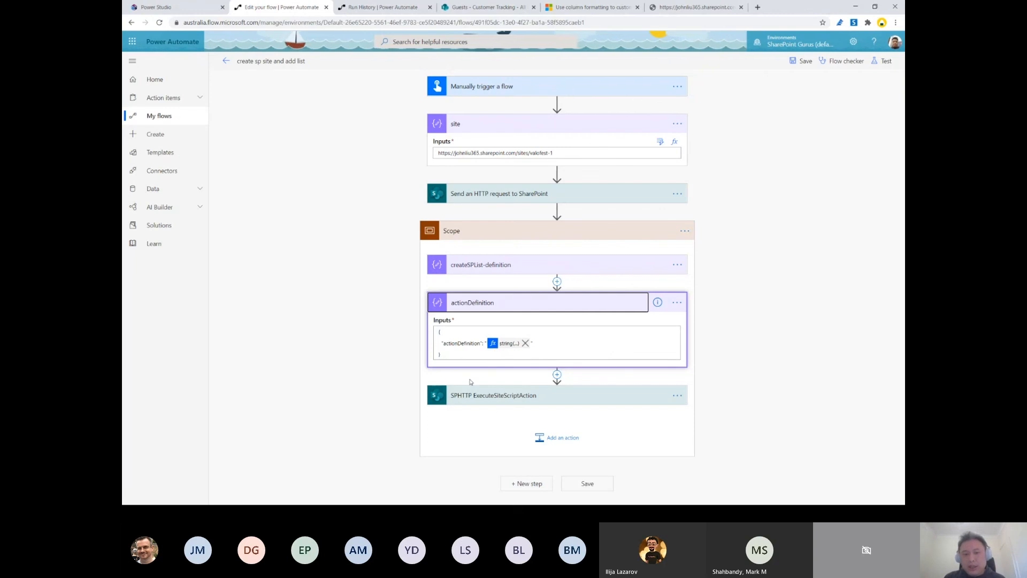
left_click(493, 401)
scroll(360, 392, "down", 3)
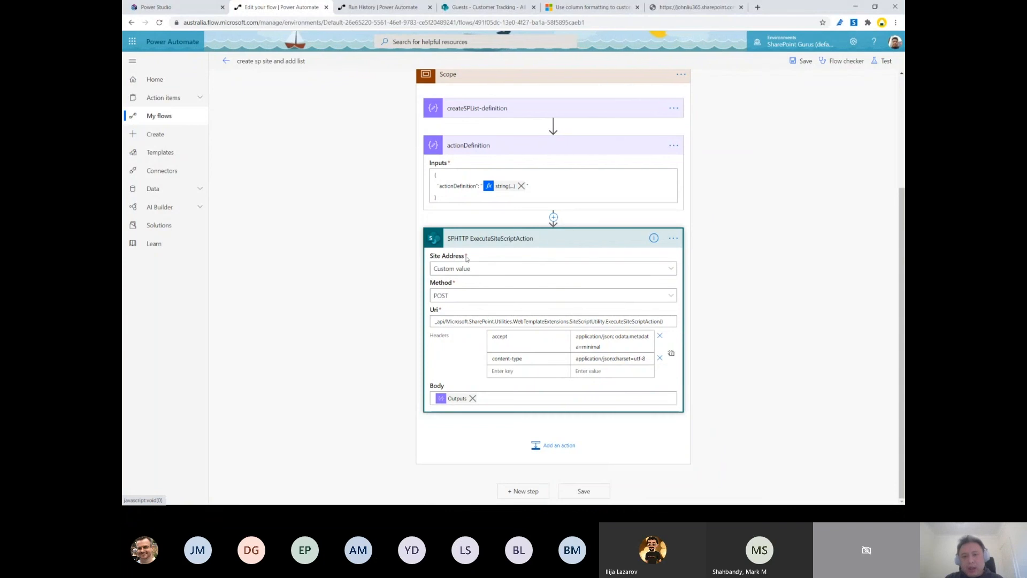
left_click(670, 271)
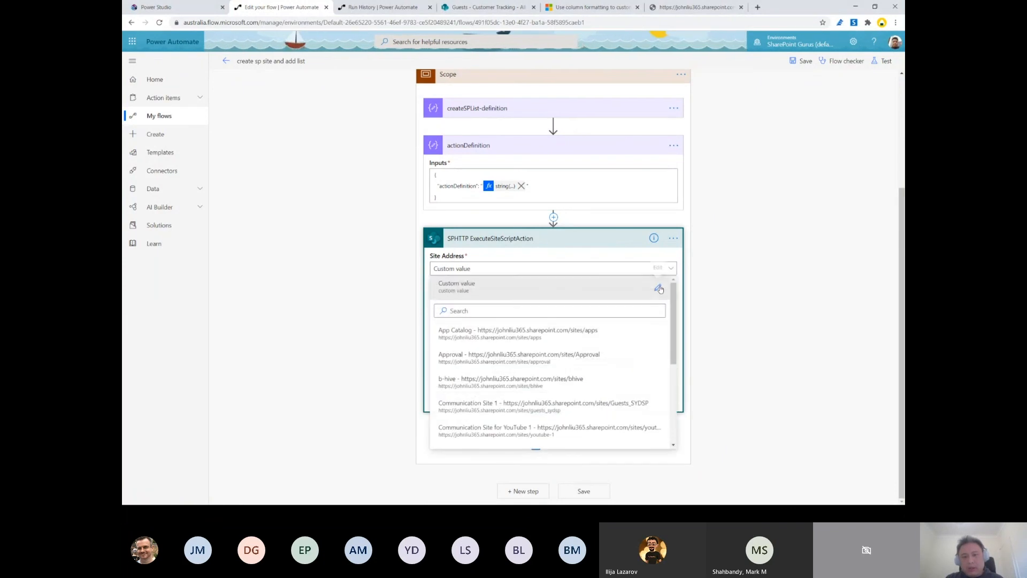
left_click(660, 288)
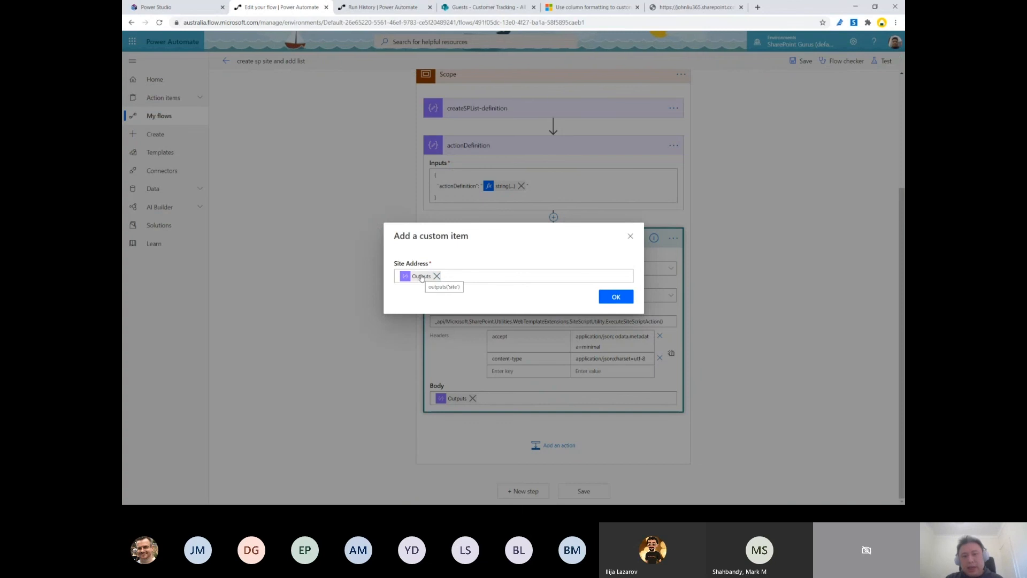
left_click(631, 236)
Step: Test the "create sp site and add list" flow by triggering it manually, and open the run's results
left_click(885, 64)
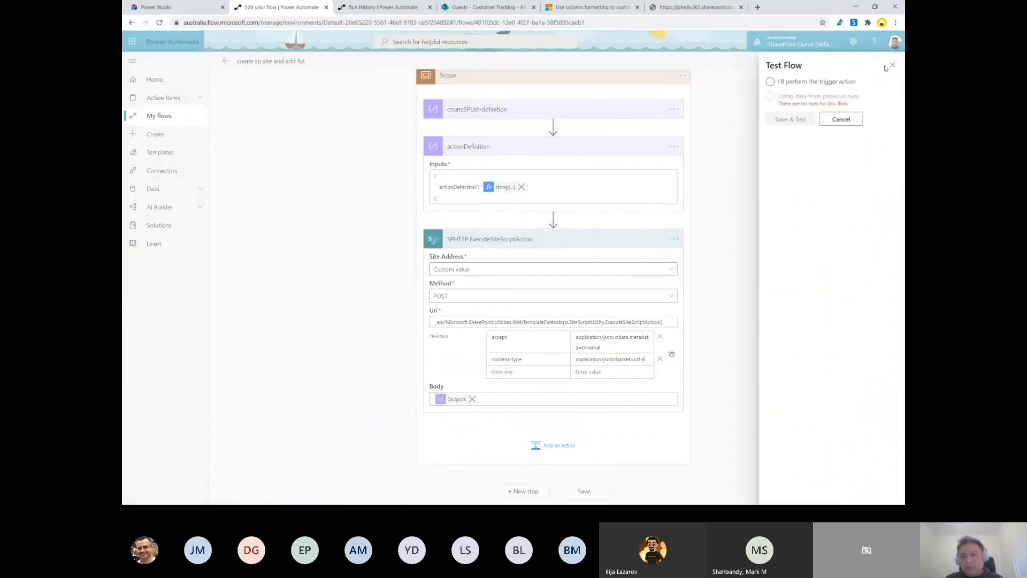
left_click(789, 117)
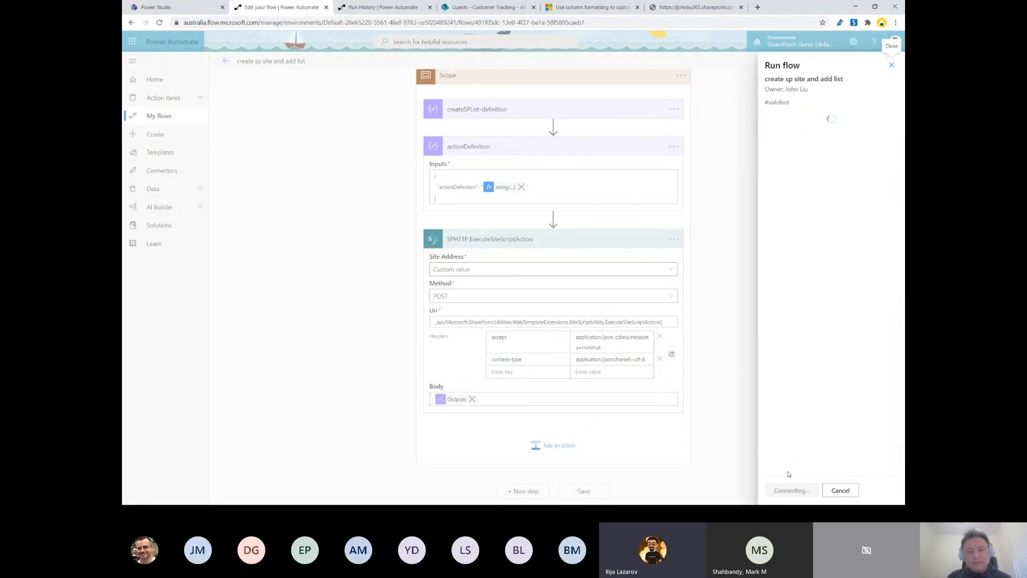
left_click(789, 489)
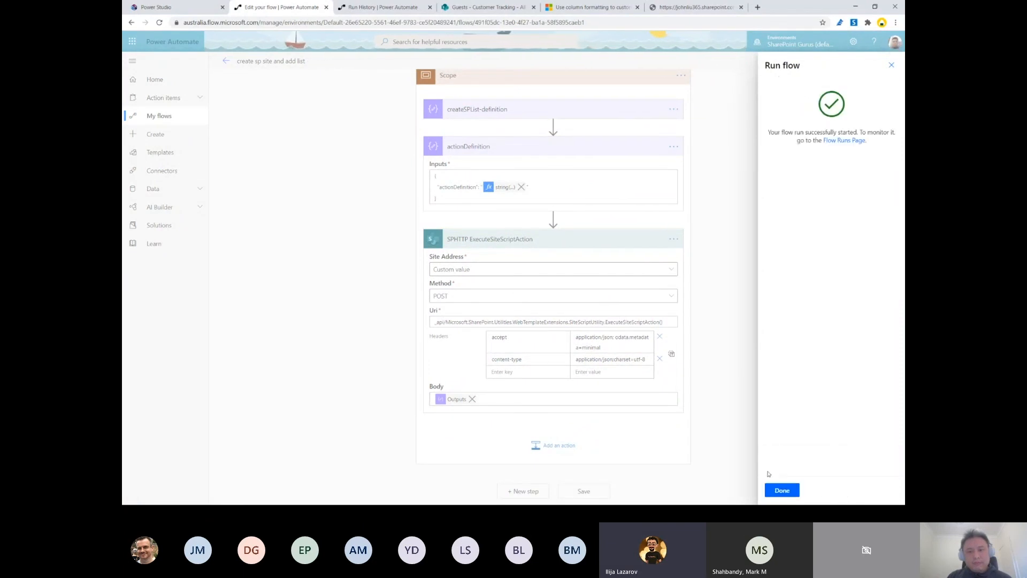
left_click(782, 489)
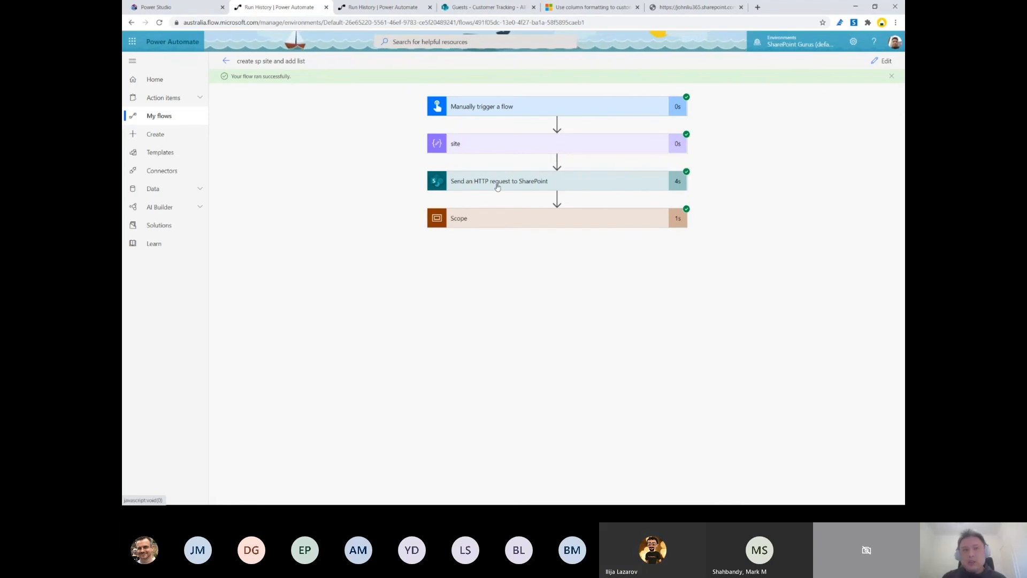
Step: Switch to the SharePoint start page, look at the Communication site creation form, and close it without creating a site
left_click(455, 7)
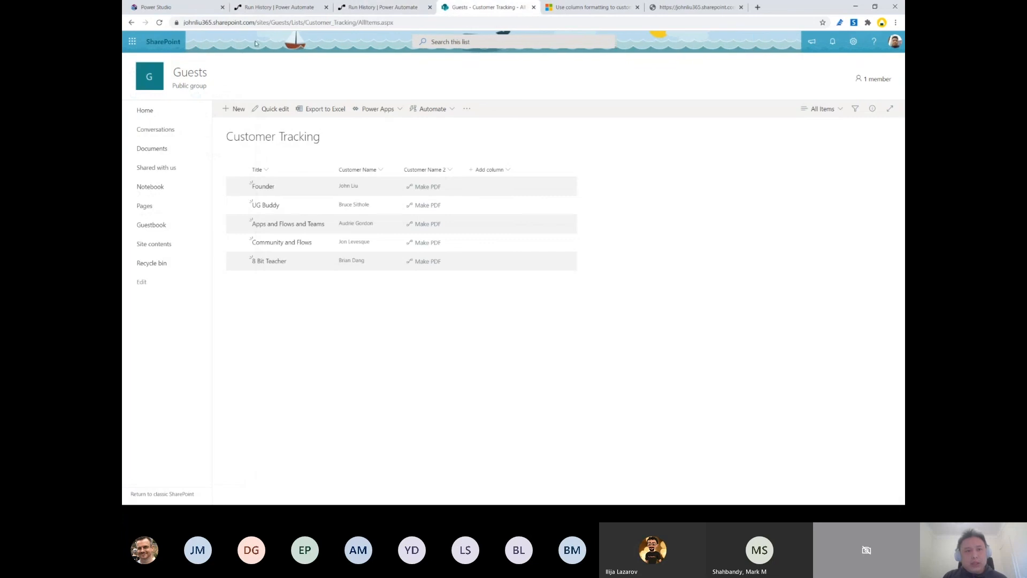
left_click(132, 41)
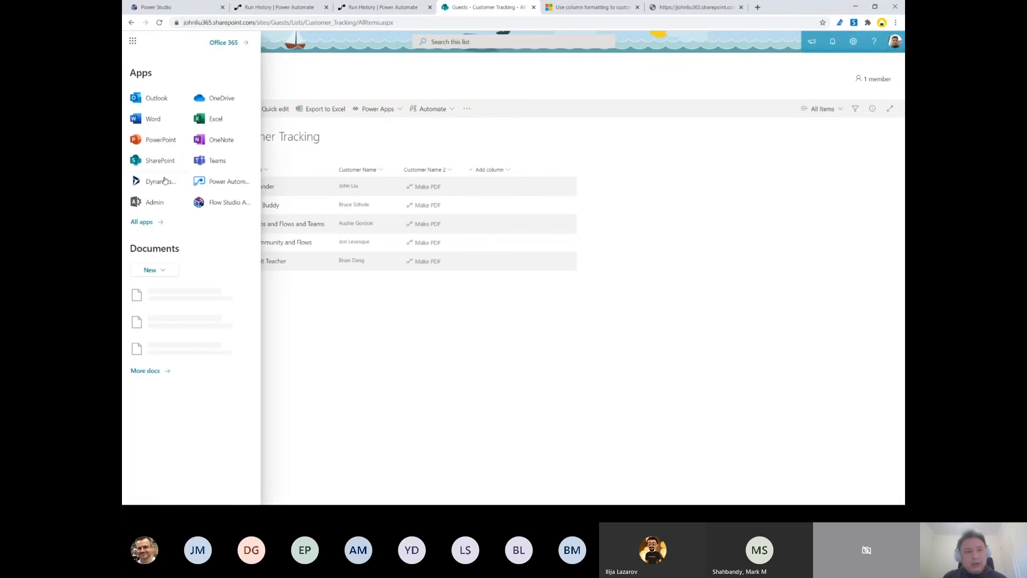
left_click(151, 161)
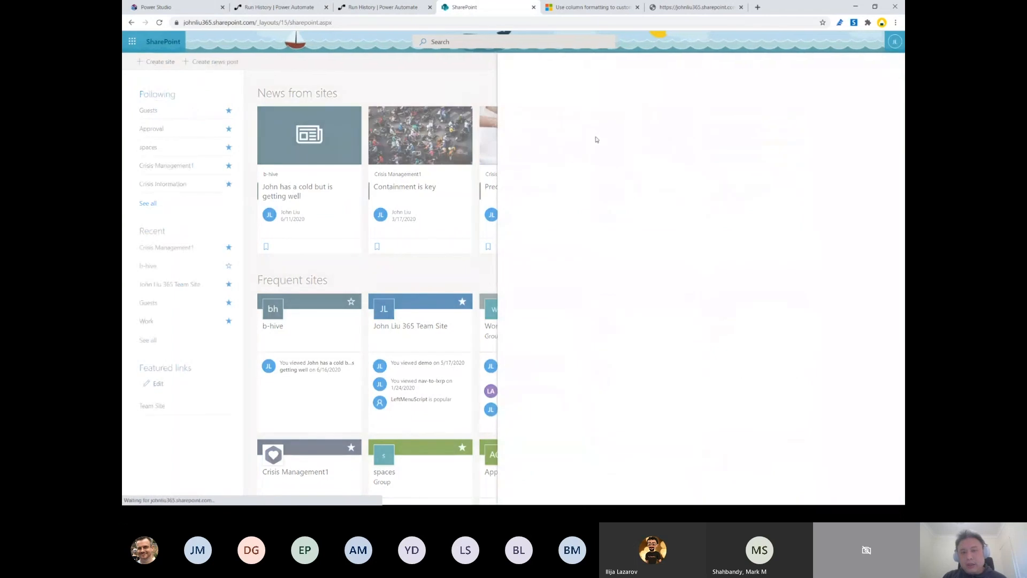
left_click(758, 187)
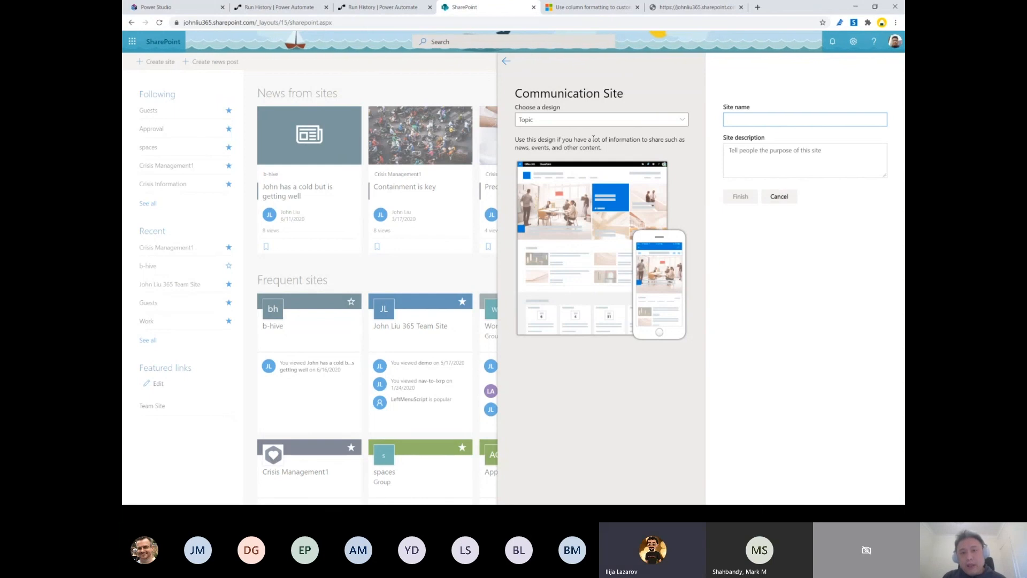
left_click(502, 64)
left_click(473, 71)
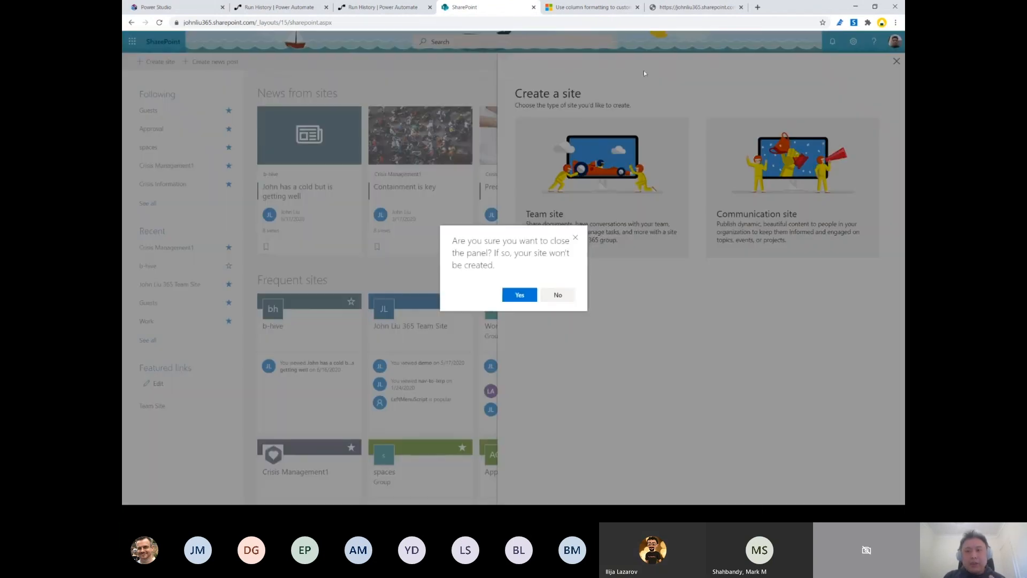
left_click(557, 294)
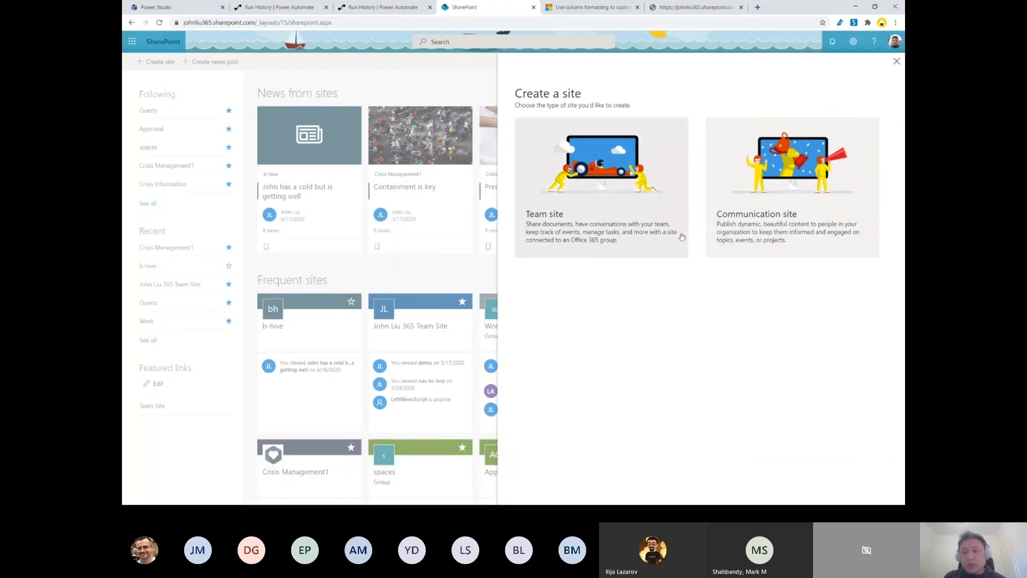
left_click(896, 62)
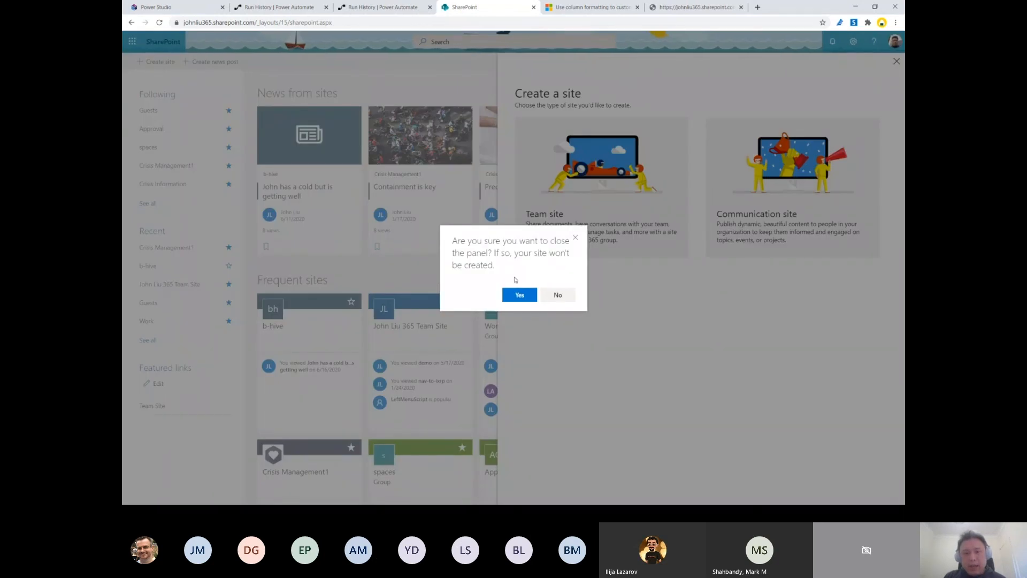
left_click(518, 295)
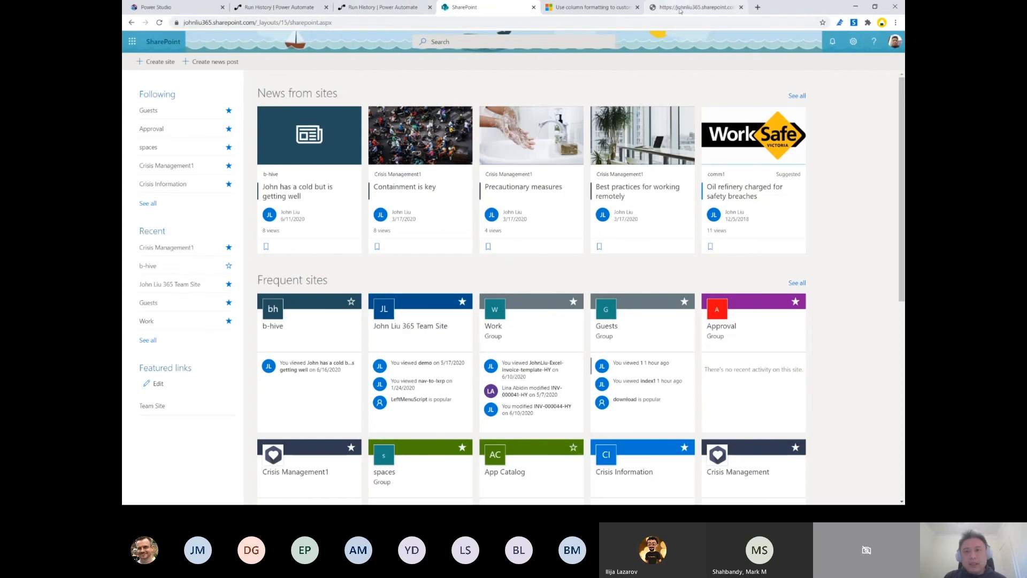
Step: Return to the run history of "create sp site and add list" and expand Scope to check its actions
left_click(398, 10)
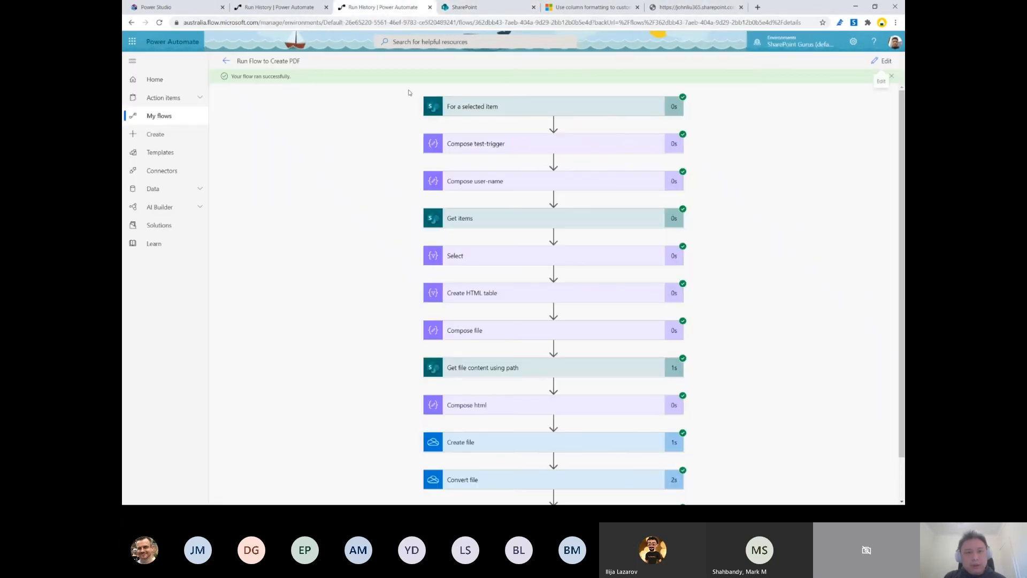
left_click(305, 12)
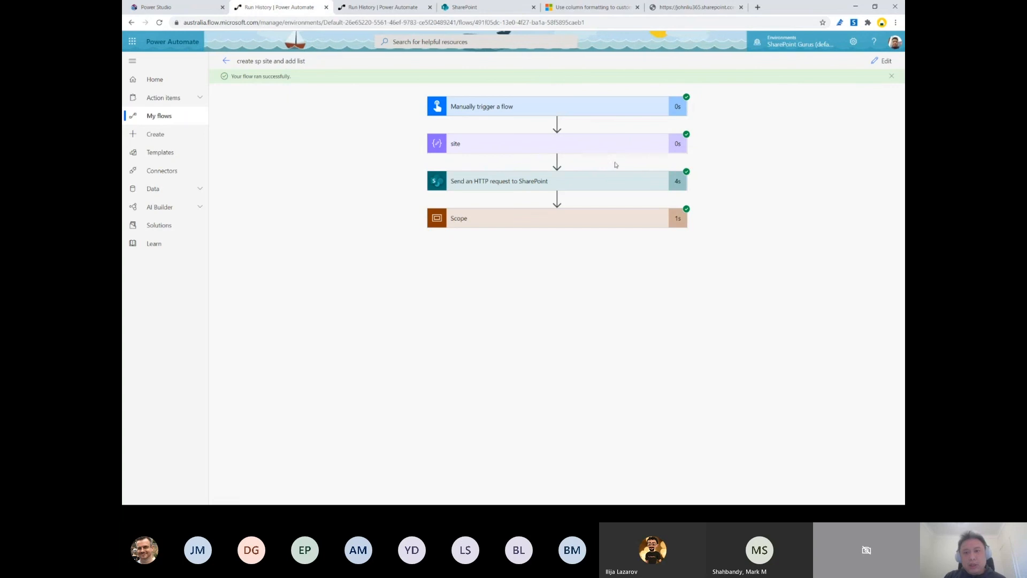
left_click(590, 187)
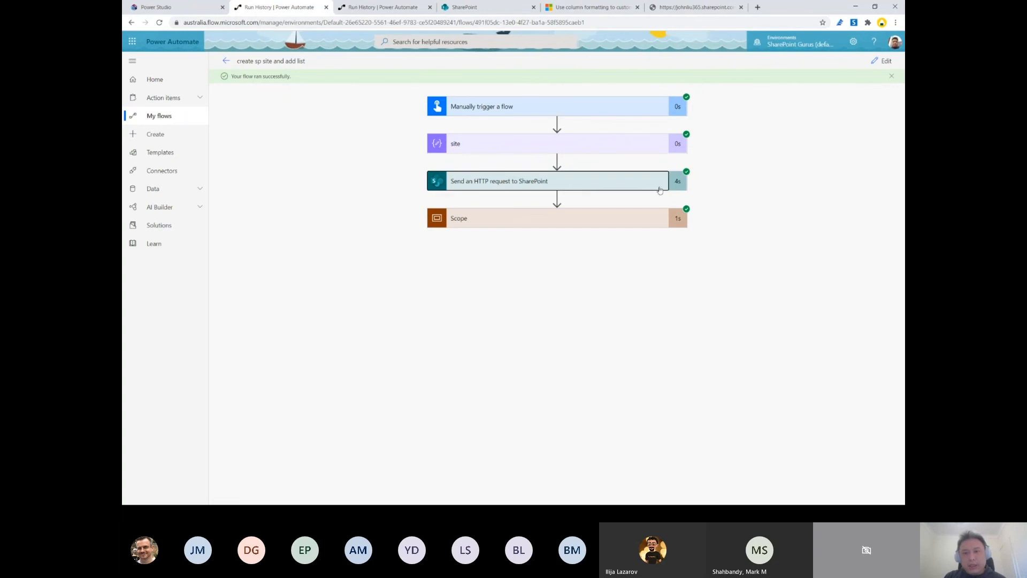
left_click(618, 183)
left_click(644, 224)
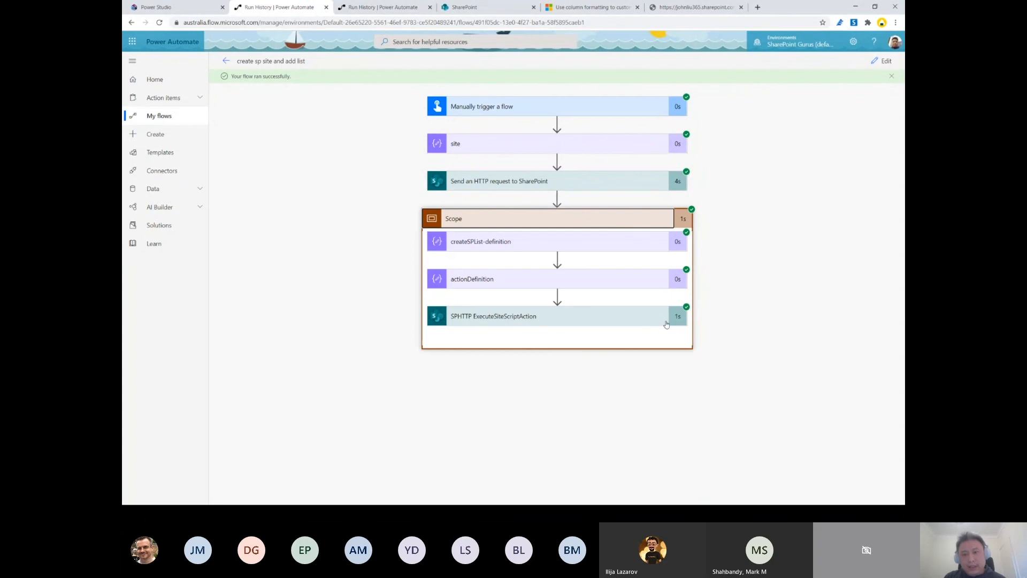
Step: Reload the valofest-1 site and open the Customer Tracking list from its site contents
left_click(685, 8)
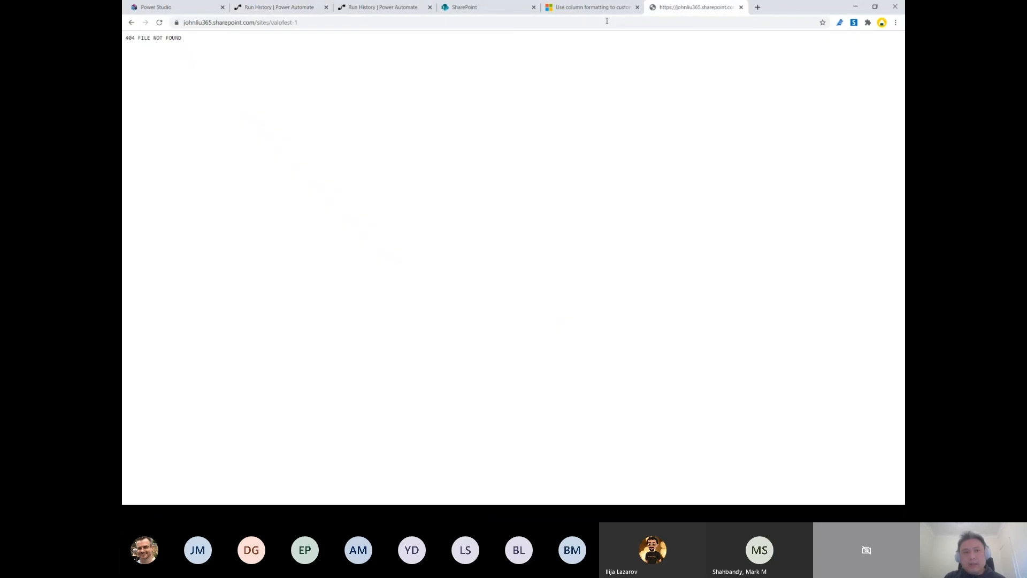
left_click(159, 23)
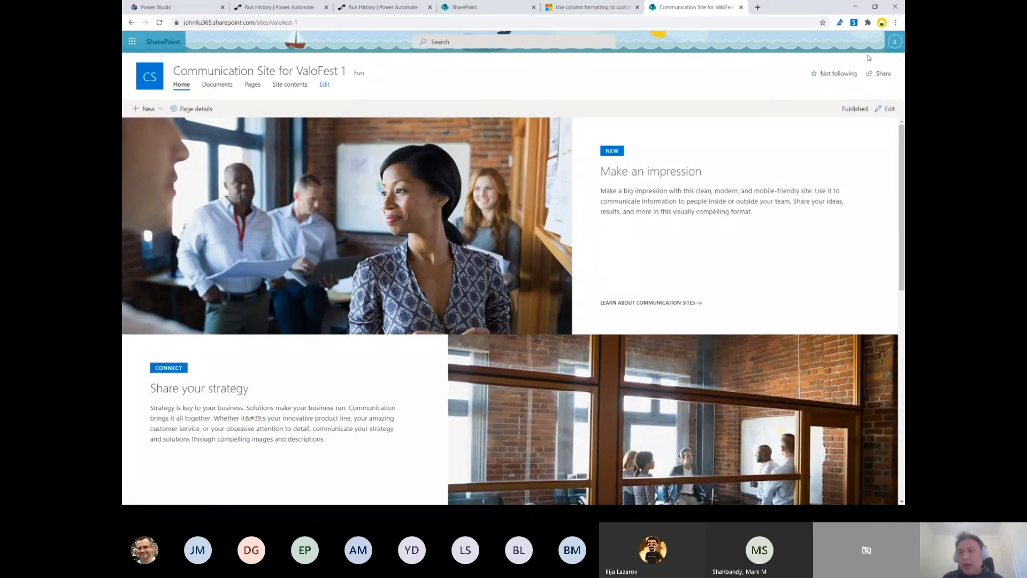
left_click(853, 41)
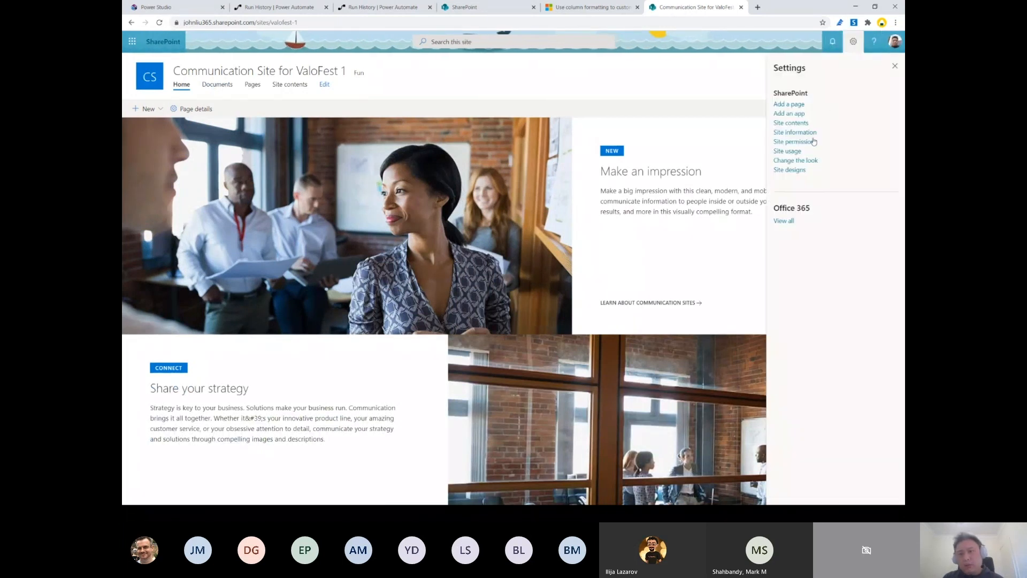
left_click(797, 124)
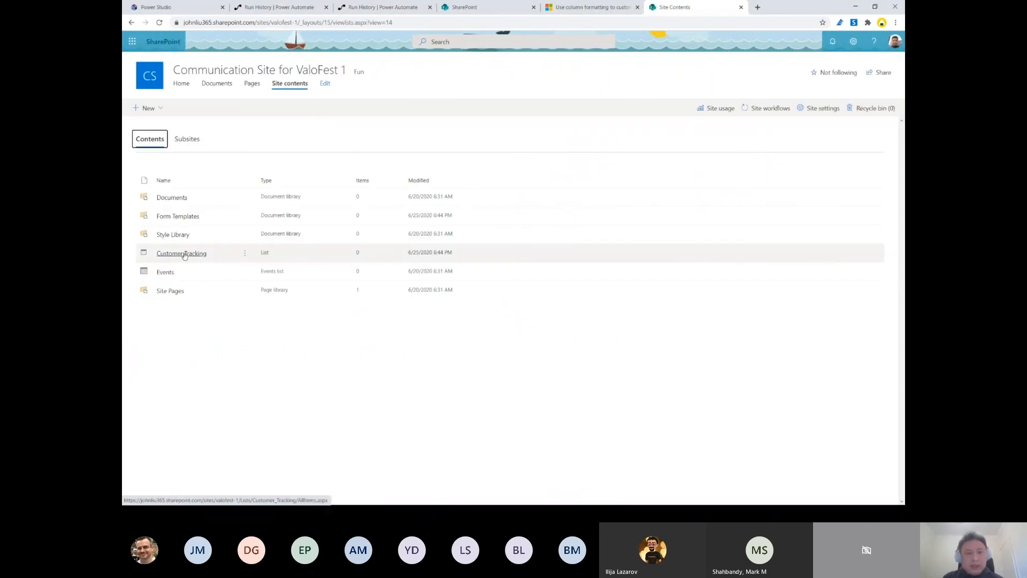
left_click(184, 254)
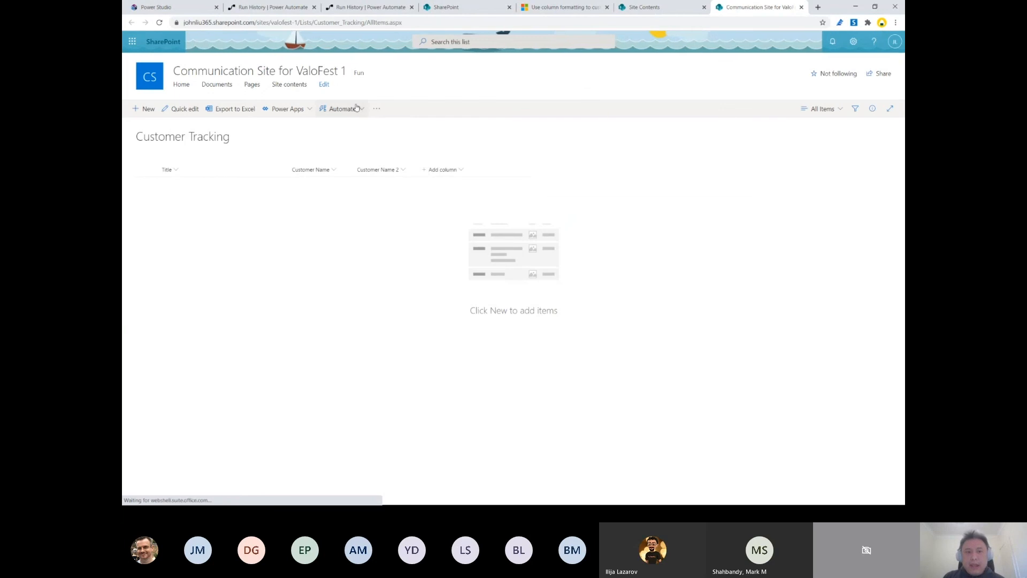
Step: Review the Customer Tracking list settings, including the Customer Category column's choices and the configured views, and return to the list
left_click(853, 42)
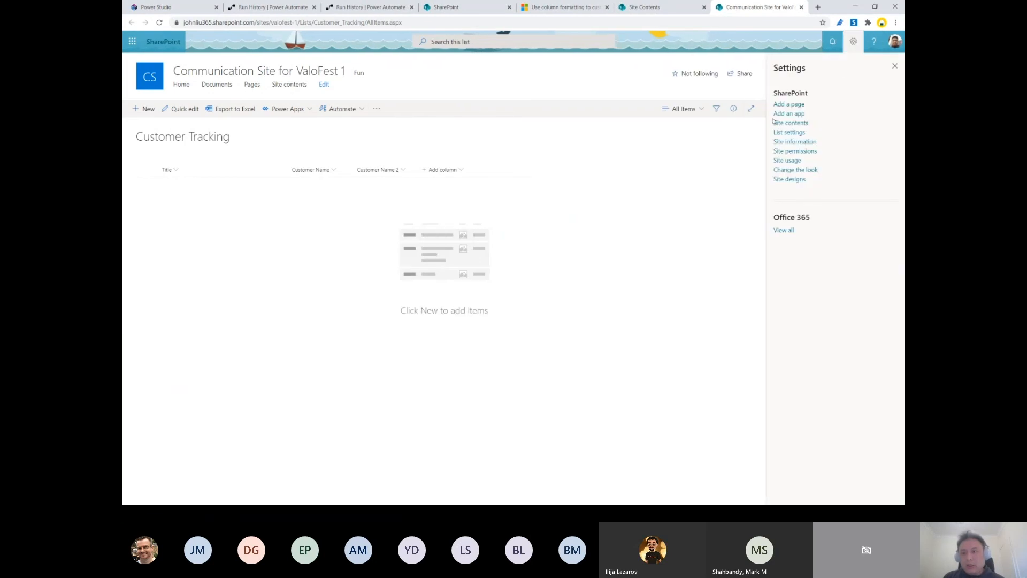
left_click(788, 132)
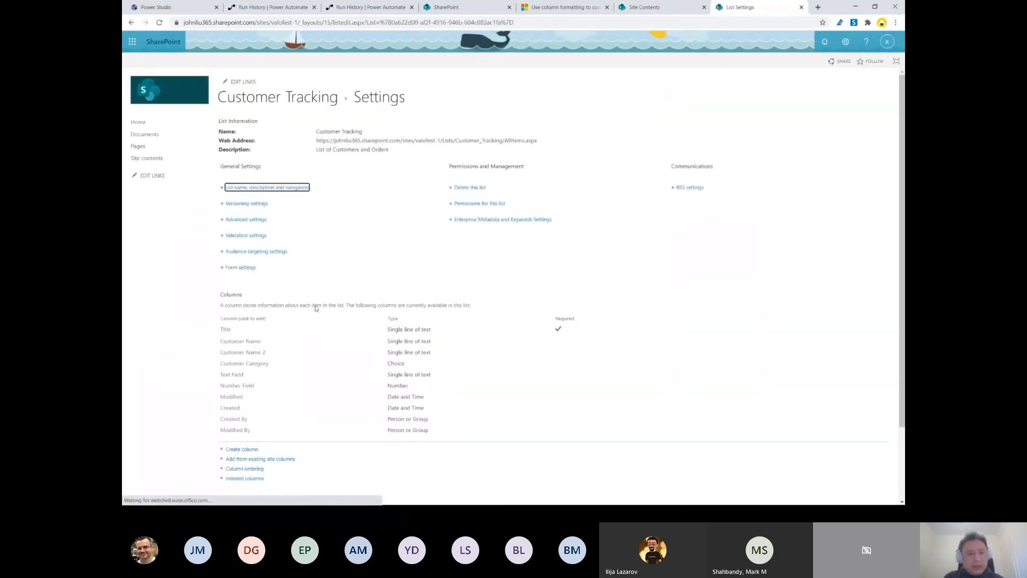
left_click(250, 365)
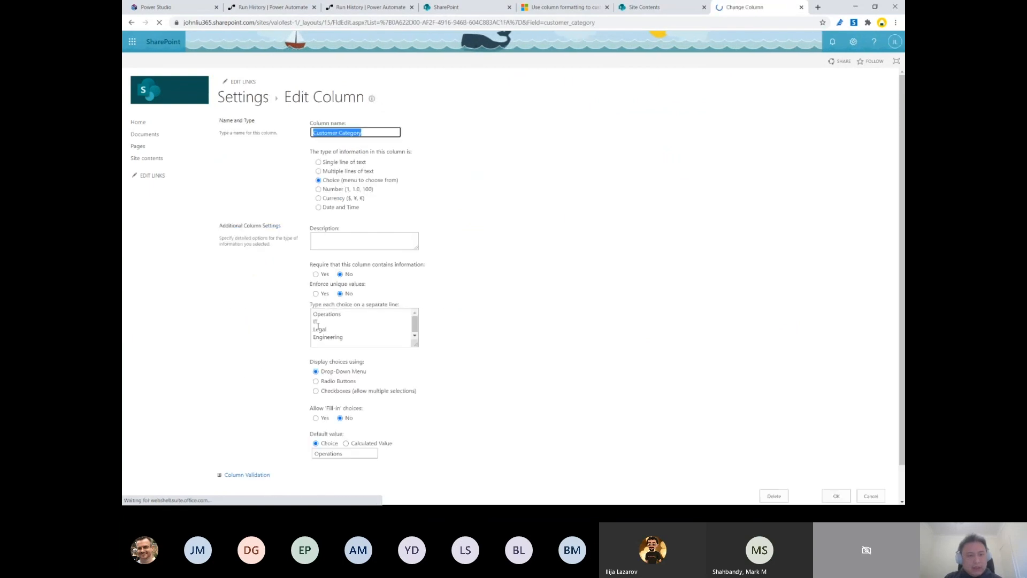
key("alt+Left")
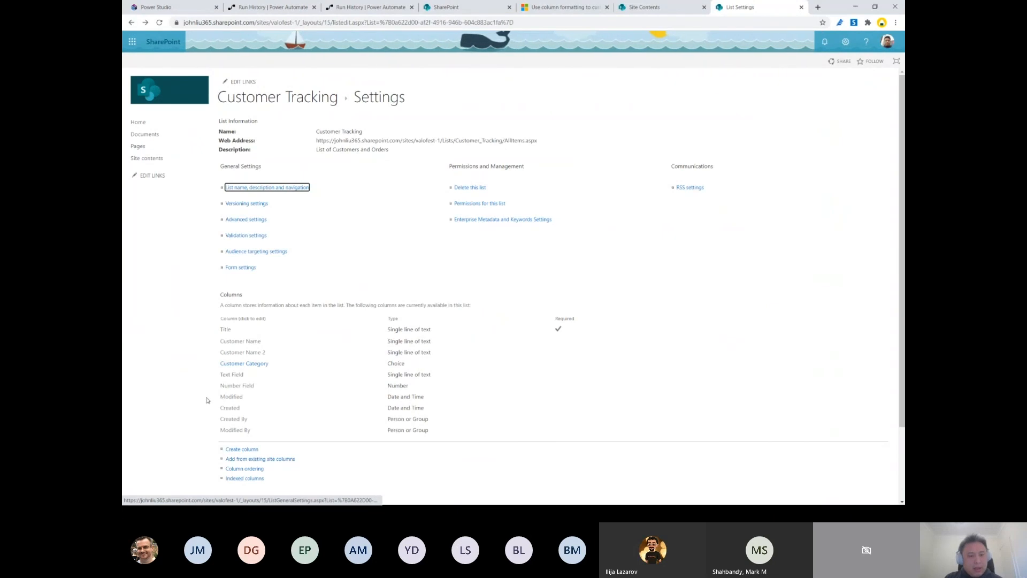
scroll(206, 401, "down", 3)
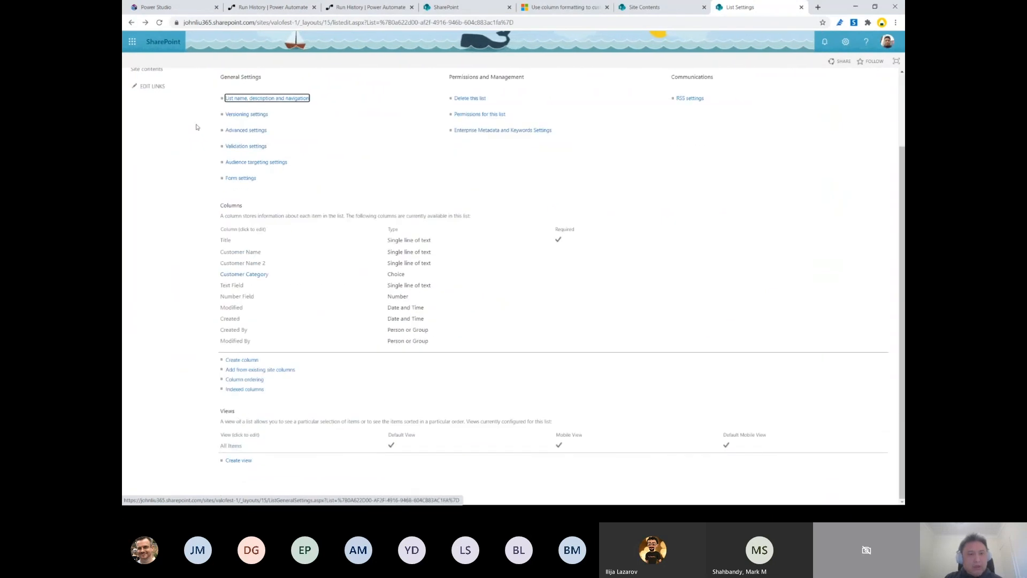
left_click(131, 22)
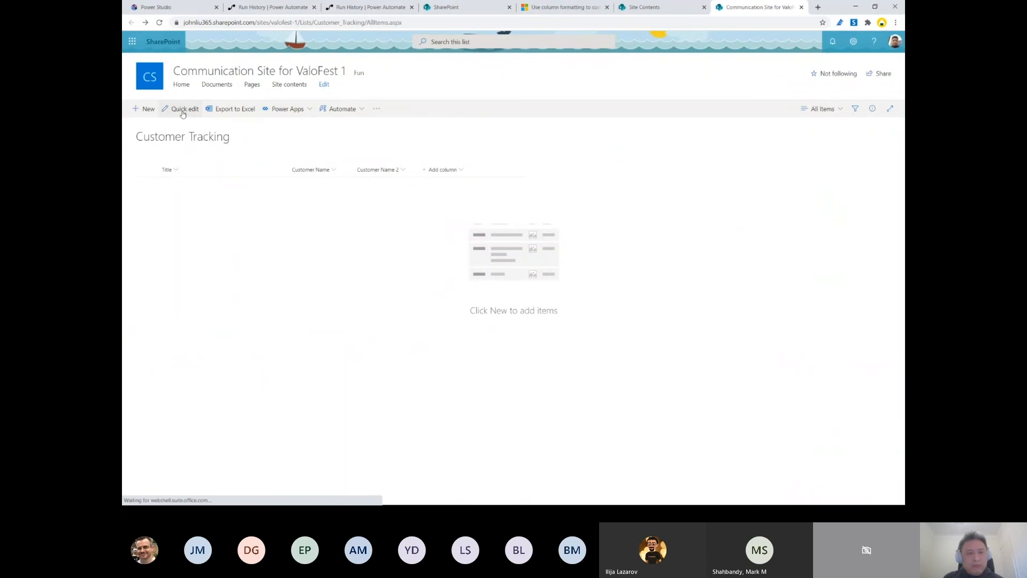
Step: Switch the Customer Tracking list to quick edit and activate the empty row's Title cell
left_click(183, 110)
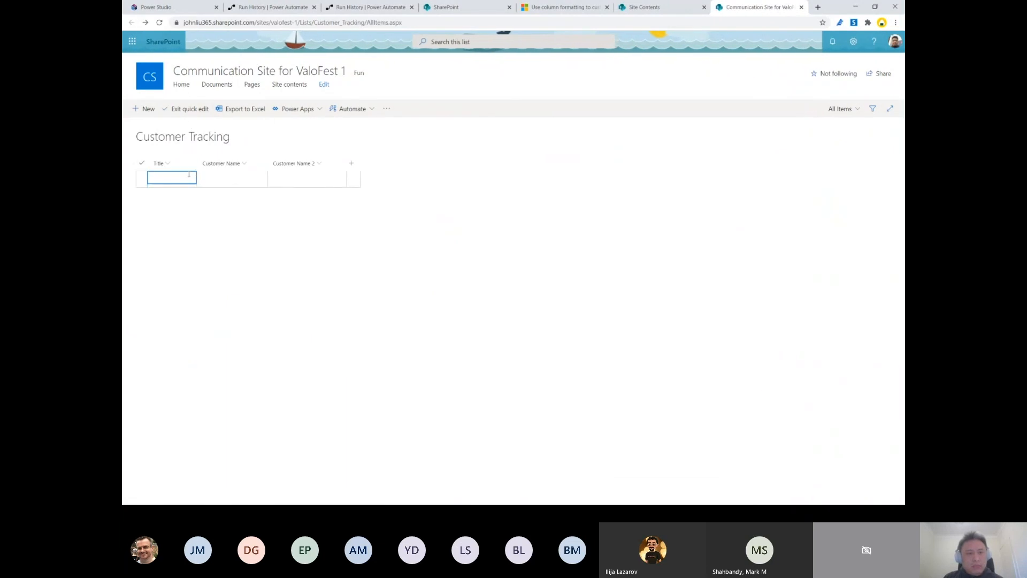
left_click(180, 178)
type("John")
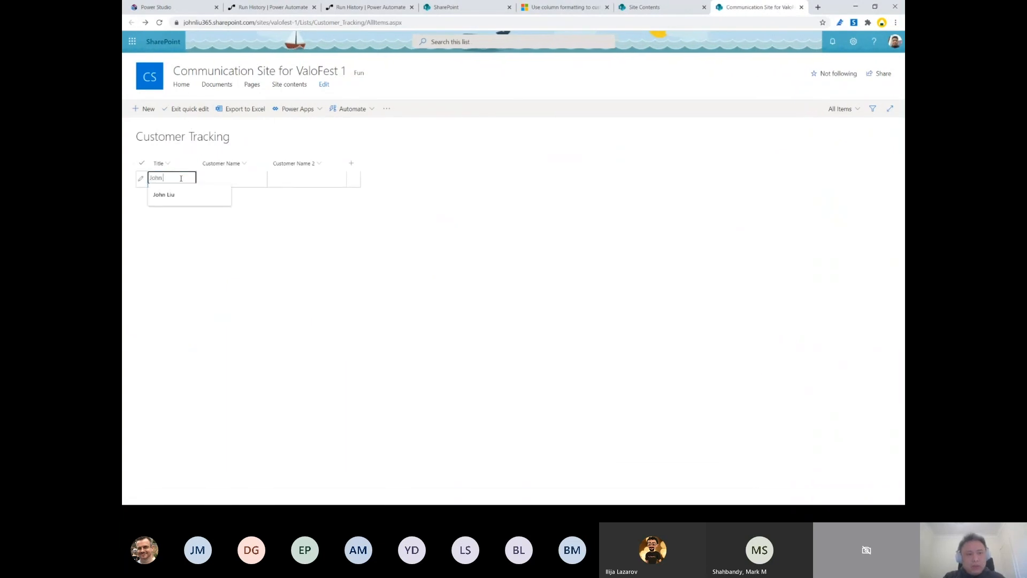
key("BackSpace")
key("BackSpace")
key("BackSpace")
key("BackSpace")
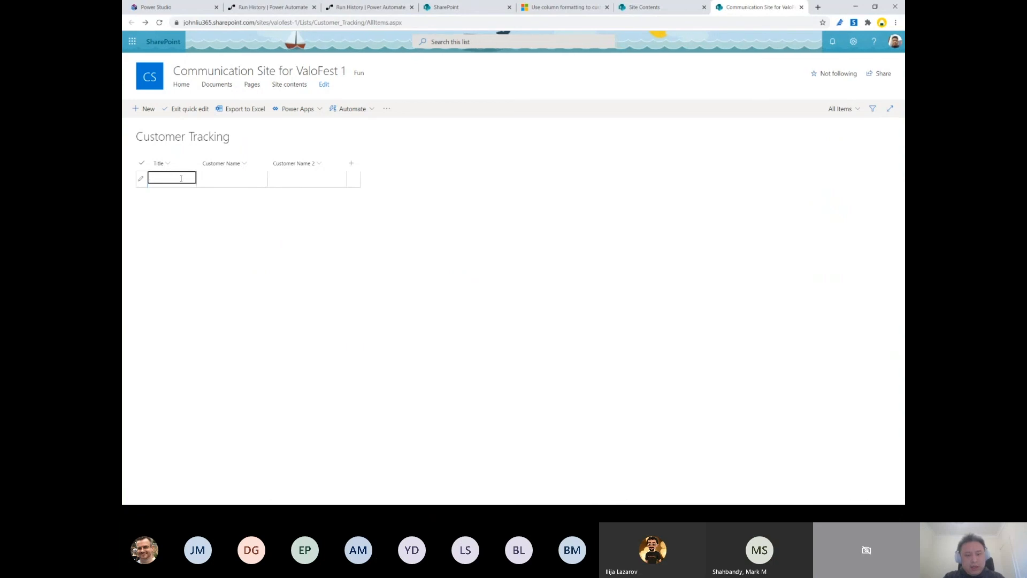
Step: Add an item titled Founder with the customer's full name in Customer Name, and exit quick edit
type("Founder")
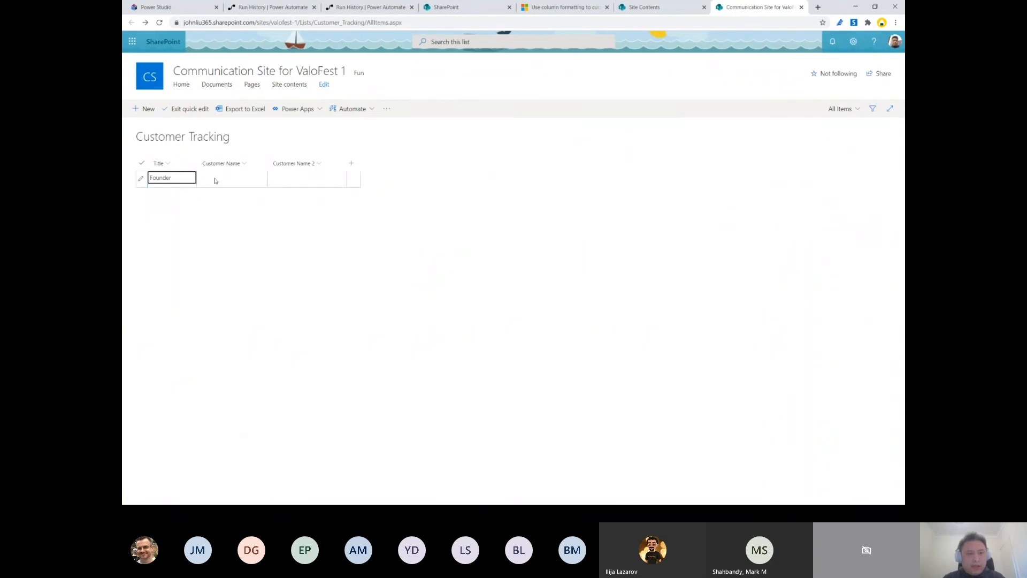
left_click(215, 181)
type("Joh")
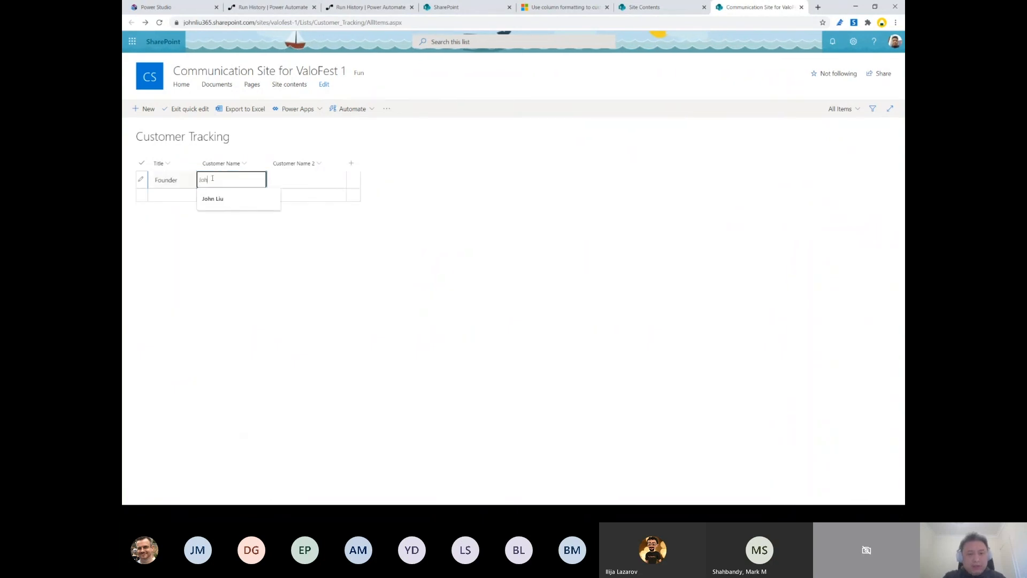
type("n")
left_click(212, 199)
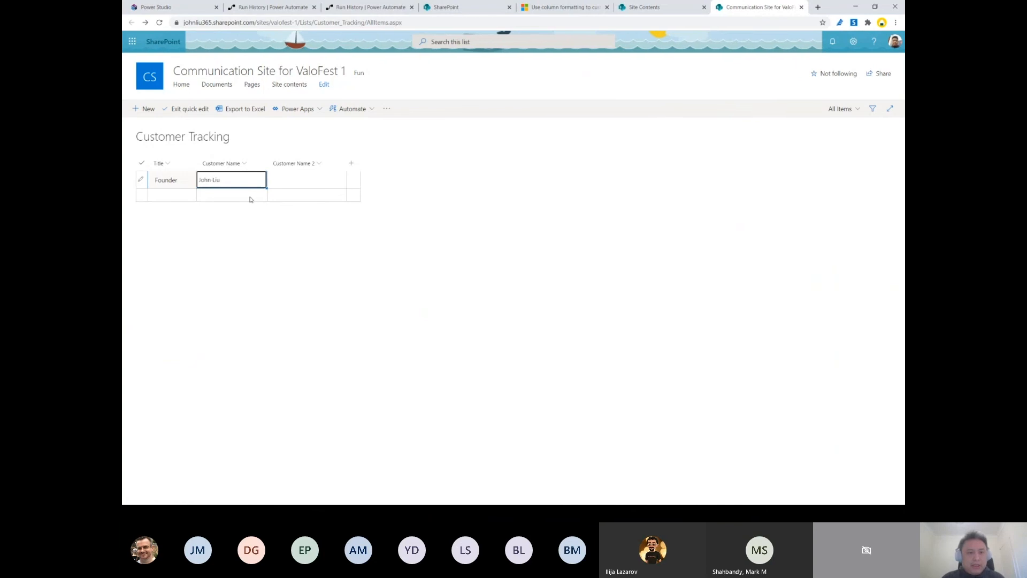
left_click(252, 197)
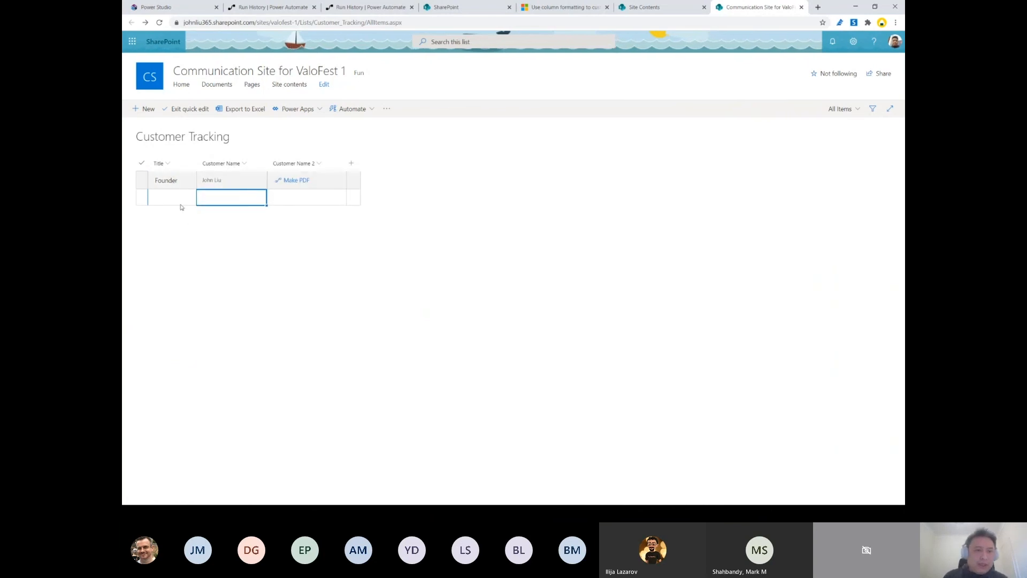
left_click(188, 108)
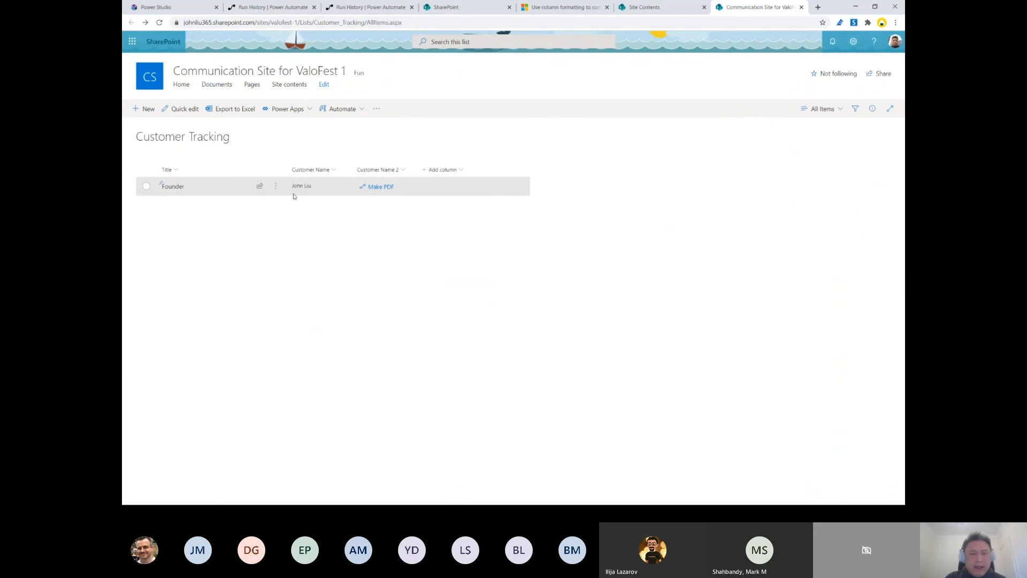
Step: Open the formatting settings for the list's current All Items view
left_click(824, 108)
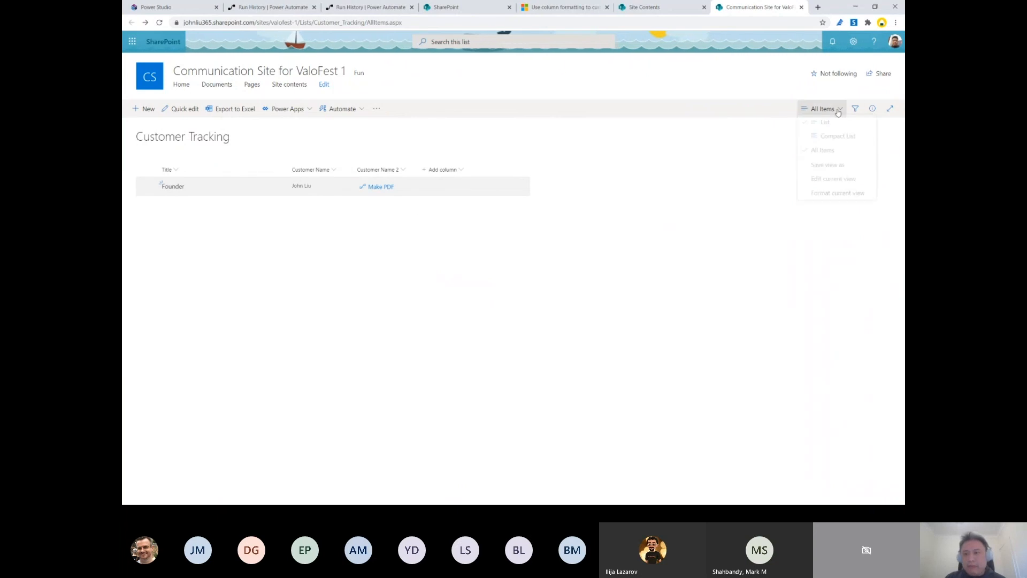
left_click(833, 196)
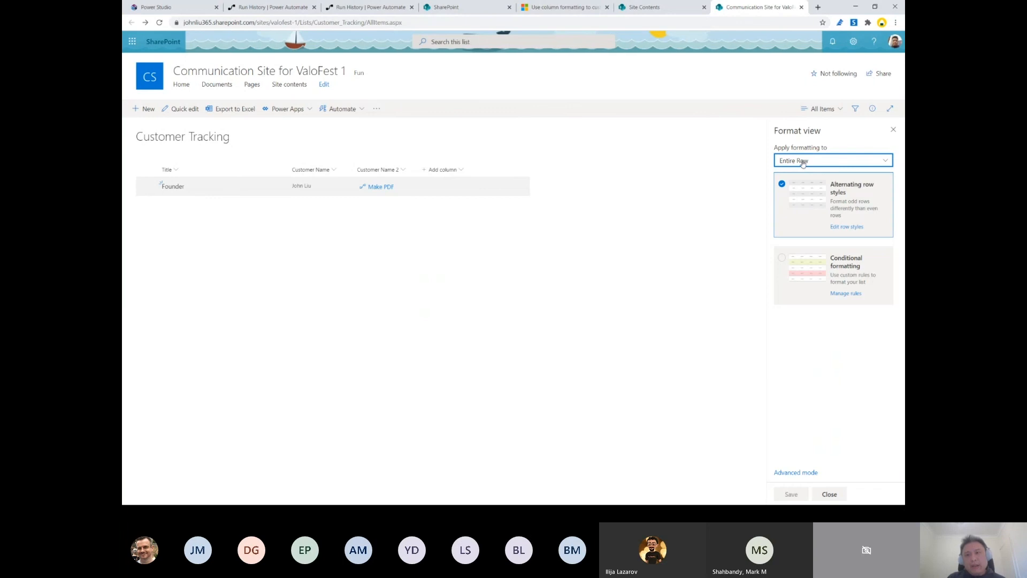
Step: Reopen quick edit and enter a second customer's full name in the empty row's Customer Name cell
left_click(185, 109)
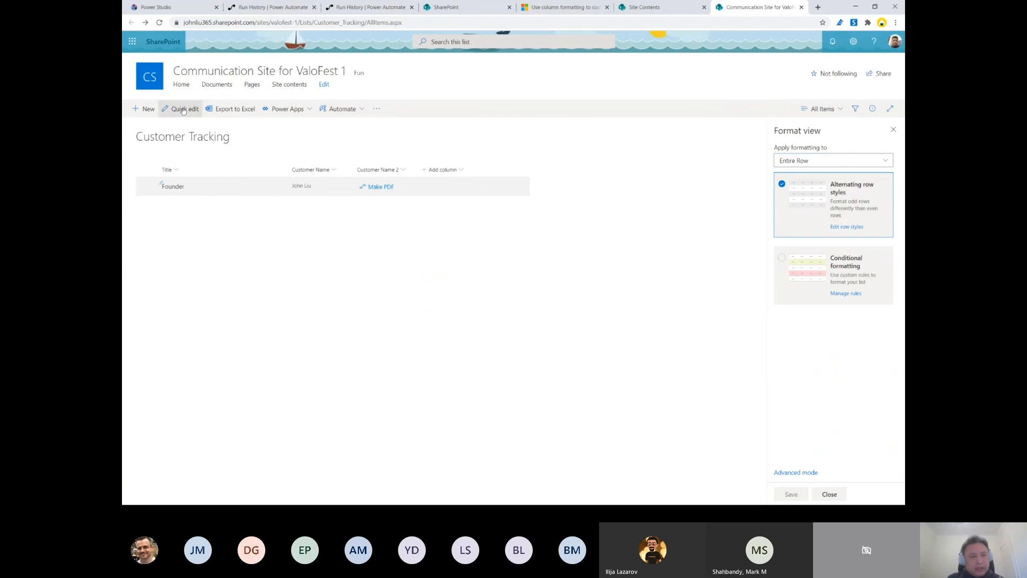
left_click(217, 200)
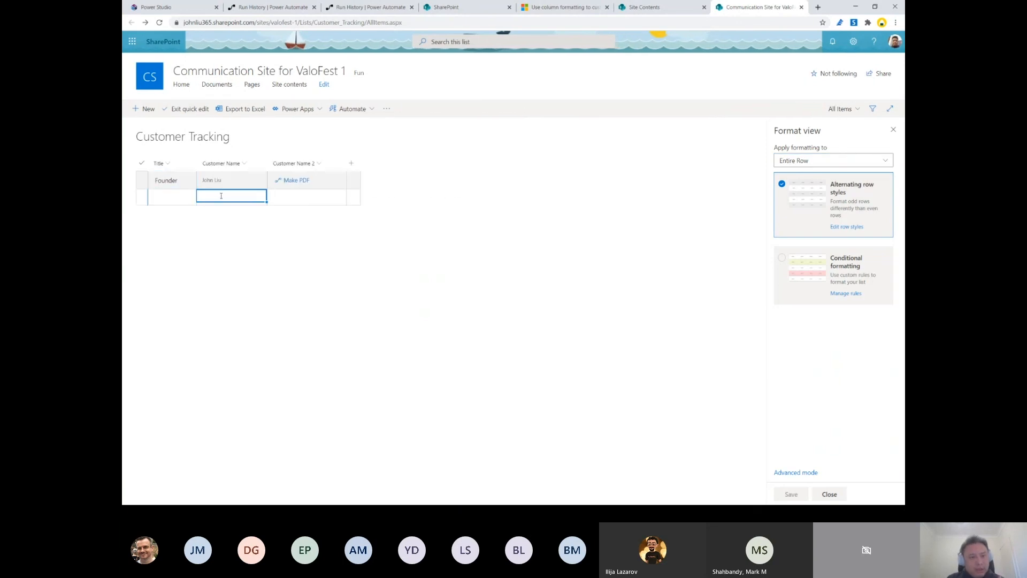
left_click(223, 198)
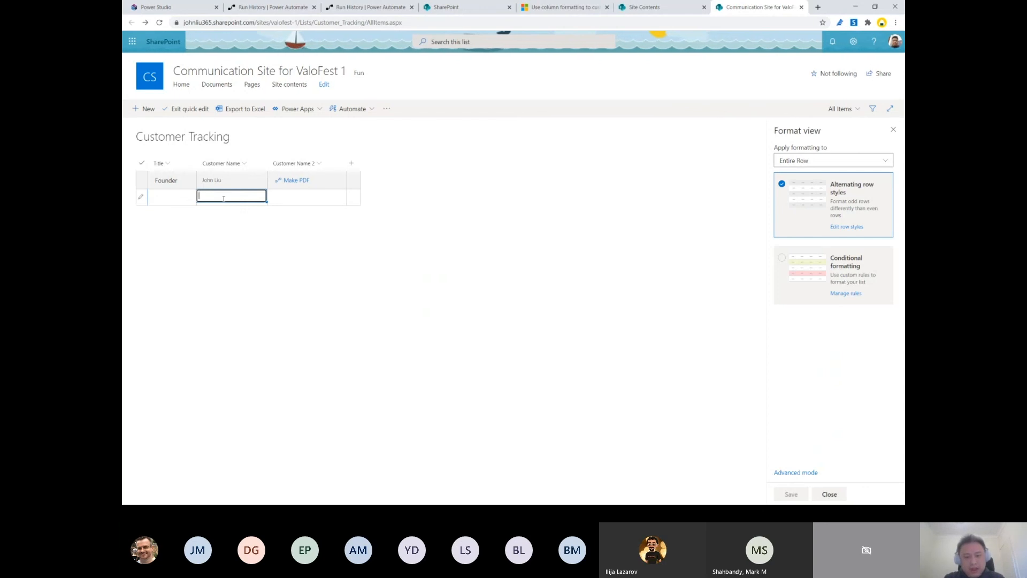
type("Jon")
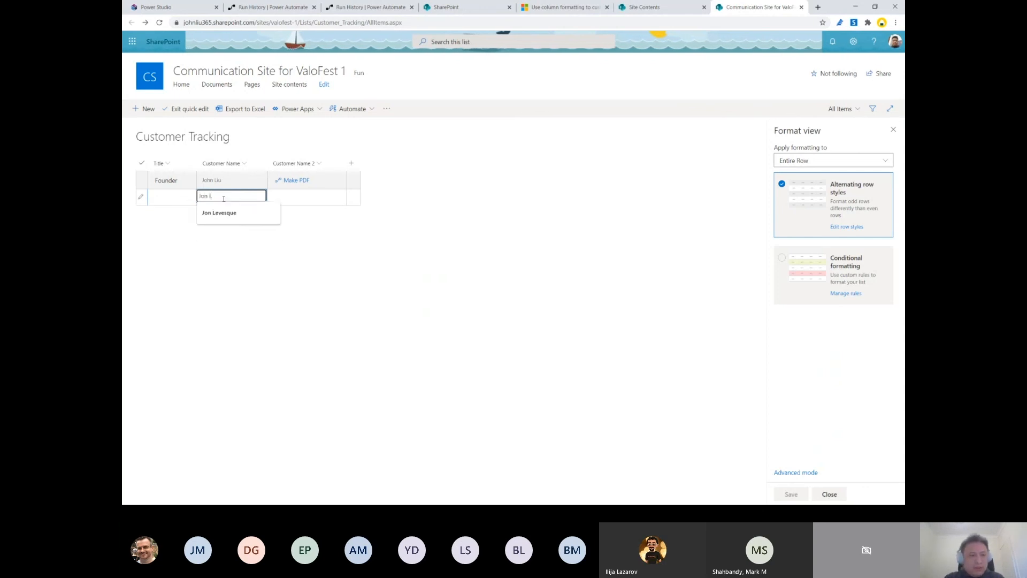
type(" L")
left_click(219, 213)
Step: Set the second item's Title to Crazy Flow YouTube Guy and commit the row
left_click(169, 198)
left_click(169, 198)
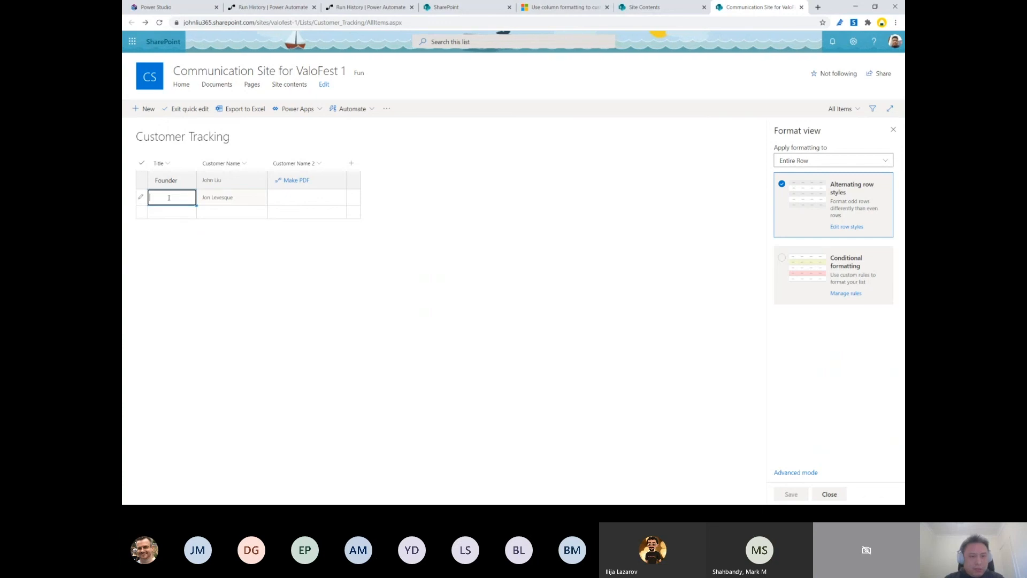
type("C")
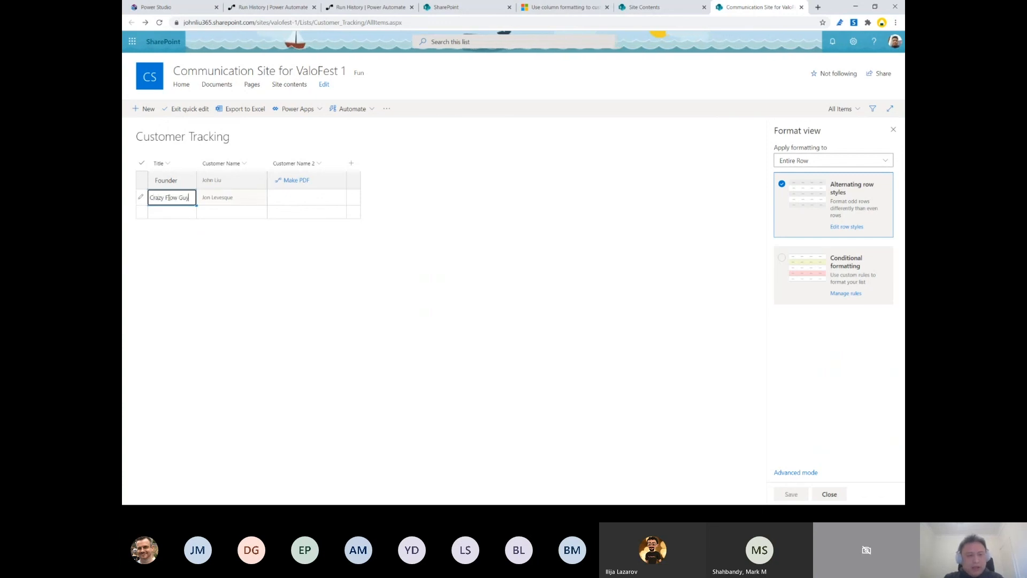
type("razy Flow Yo")
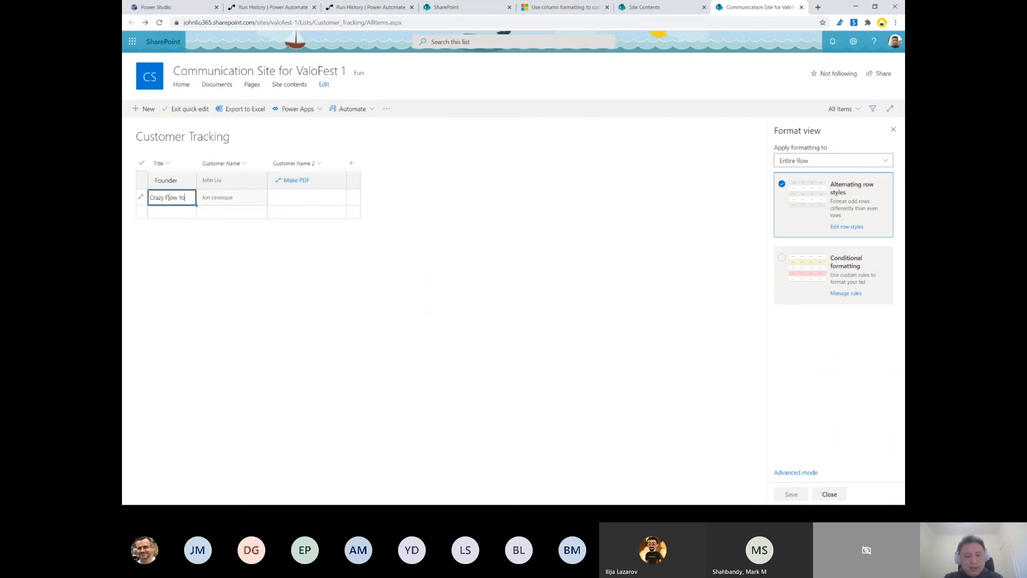
type("uTube Guy")
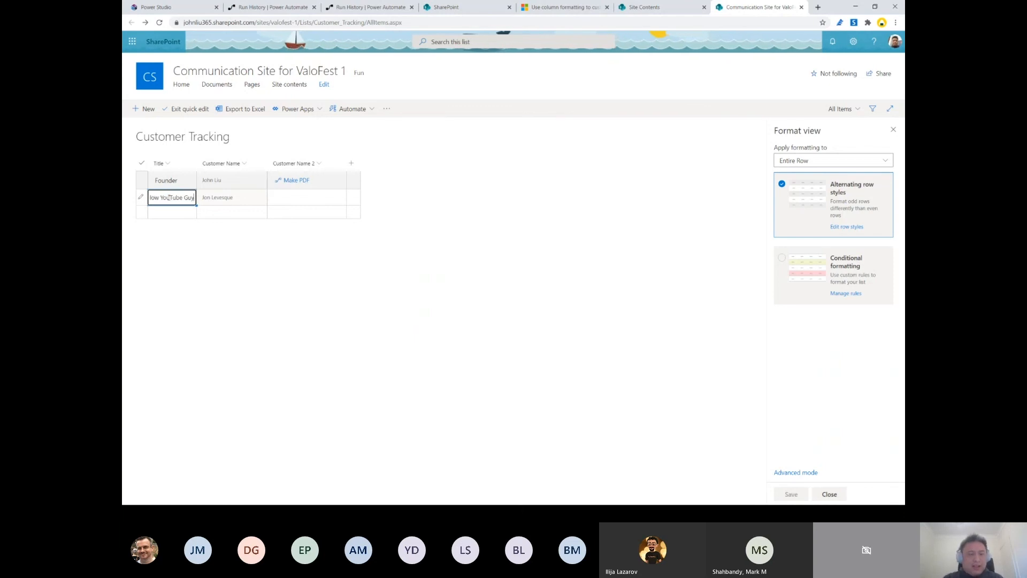
left_click(209, 215)
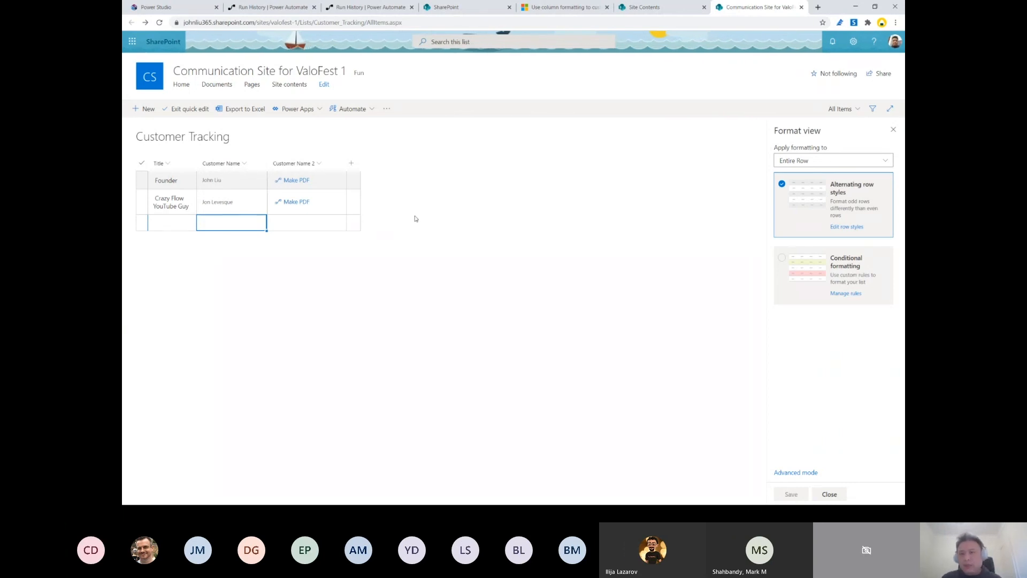
Step: Examine the formatting JSON of the Customer Name 2 column, including its executeFlow action and Make PDF text
left_click(821, 161)
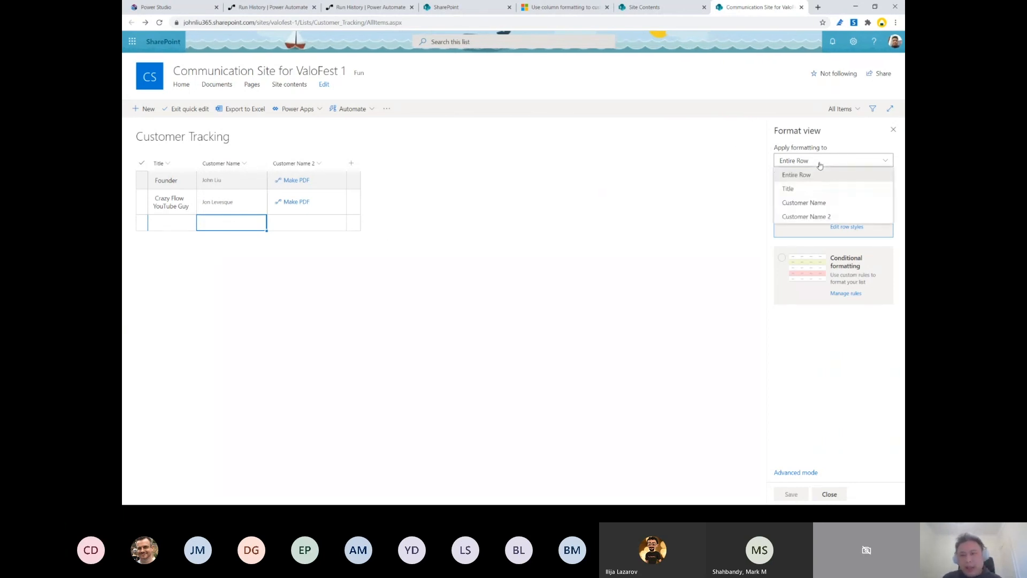
left_click(808, 217)
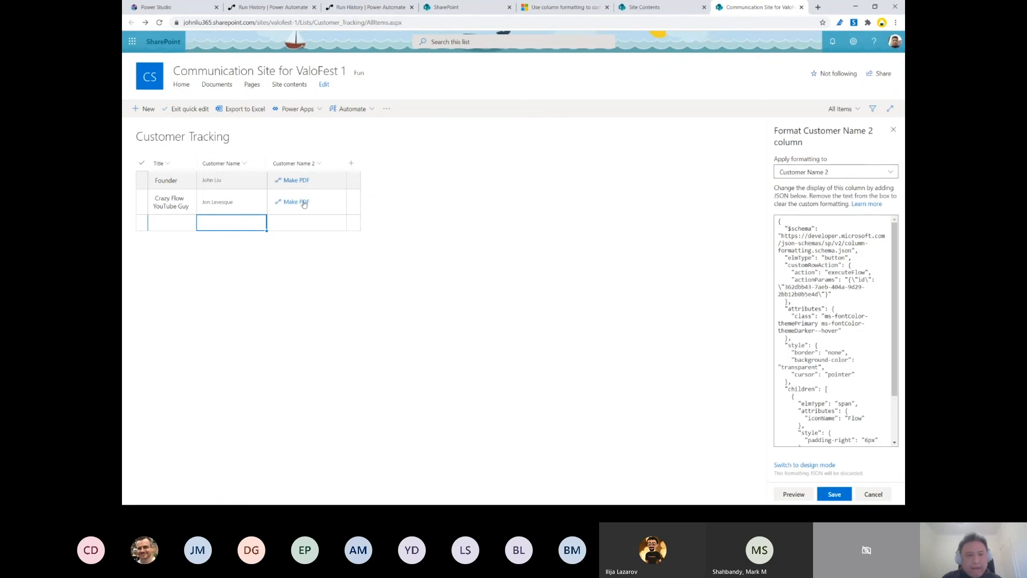
scroll(839, 303, "down", 1)
scroll(840, 303, "down", 1)
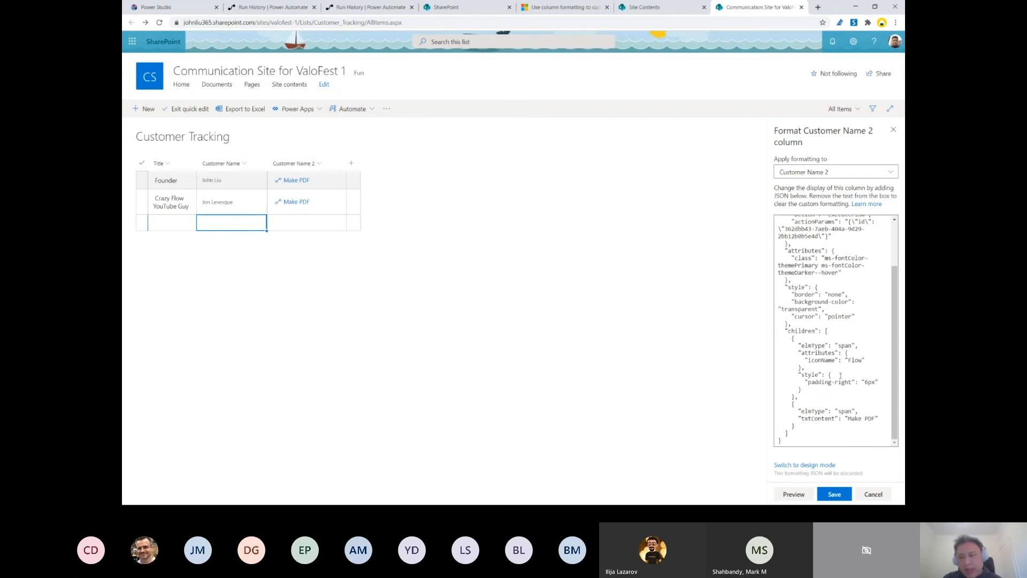
scroll(824, 374, "up", 2)
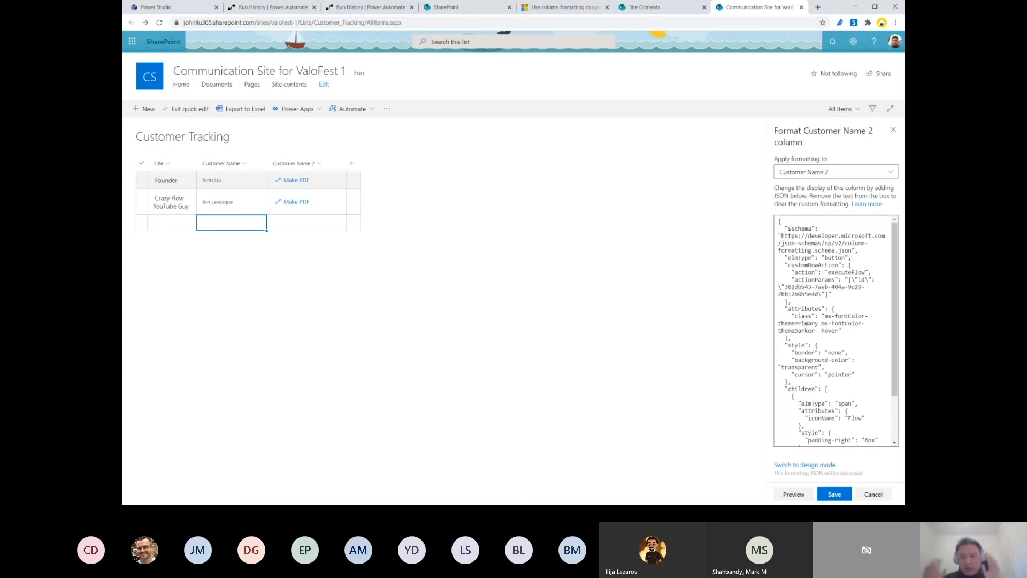
key("super")
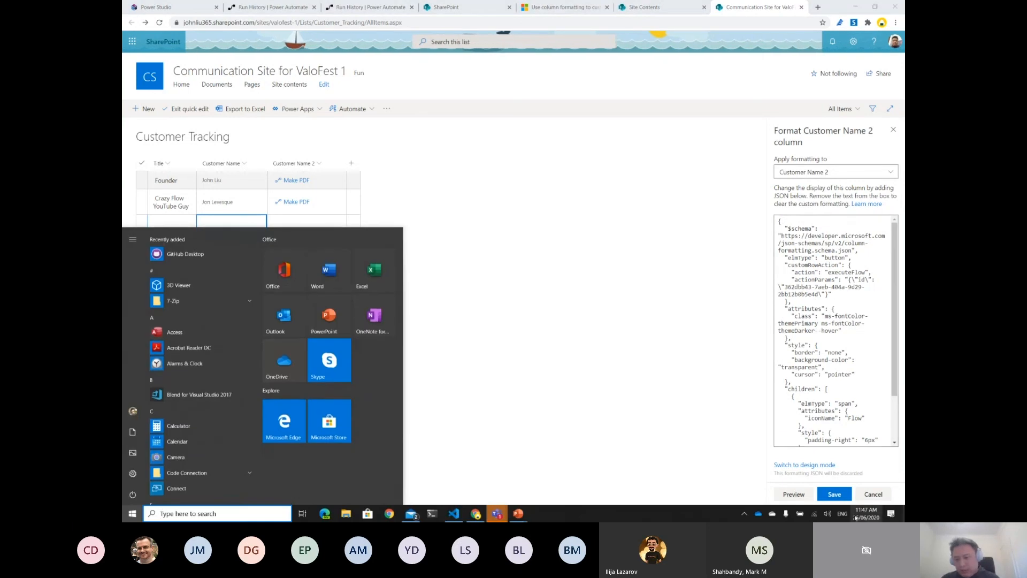
key("super")
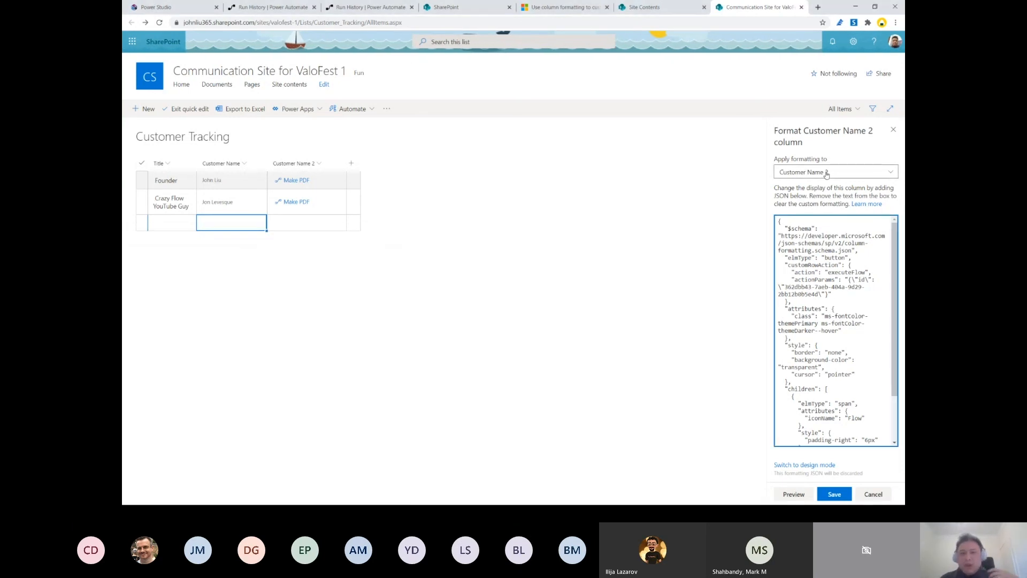
Step: Choose the Title column for formatting and open its advanced JSON editor
left_click(826, 172)
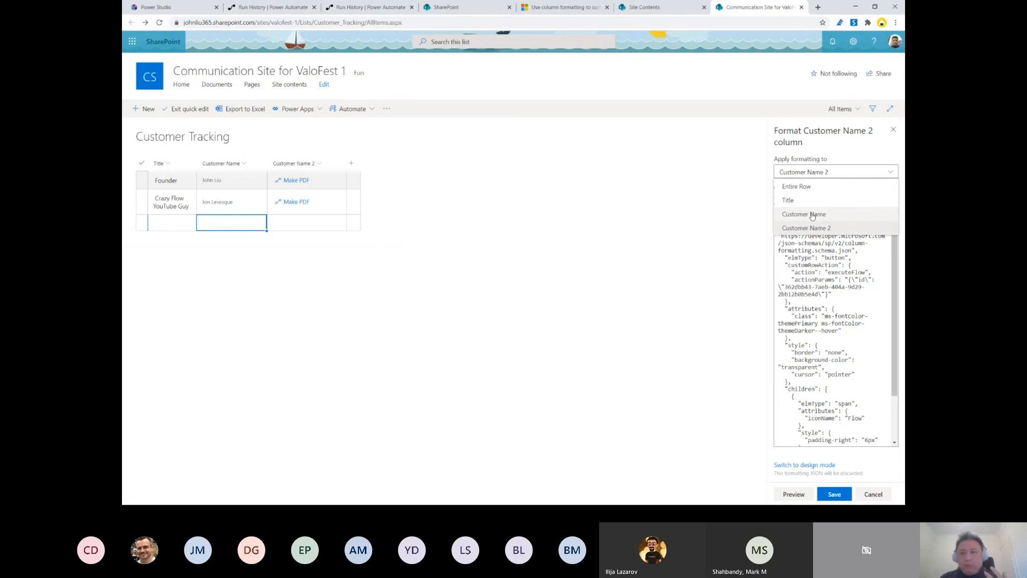
left_click(806, 201)
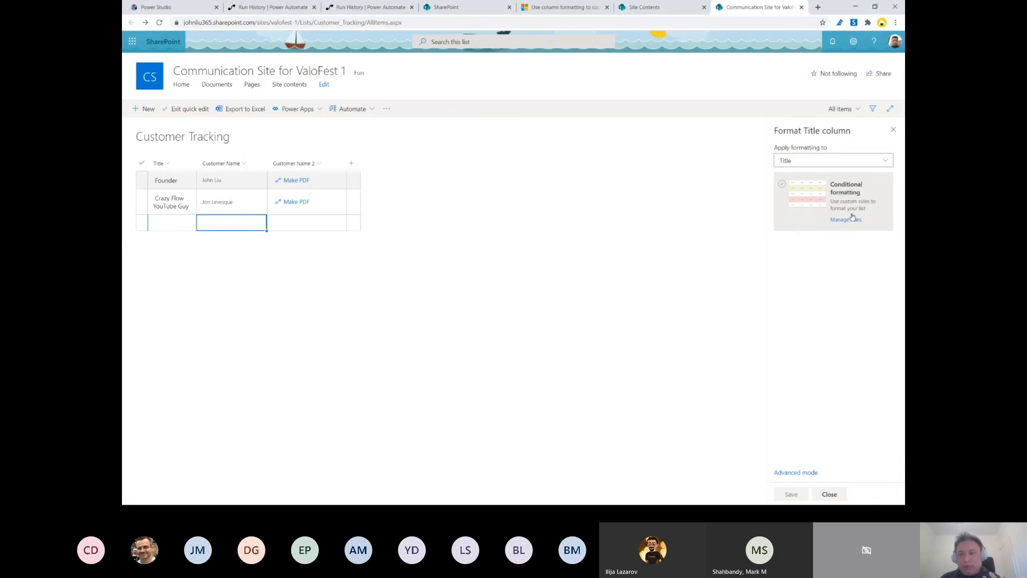
left_click(803, 473)
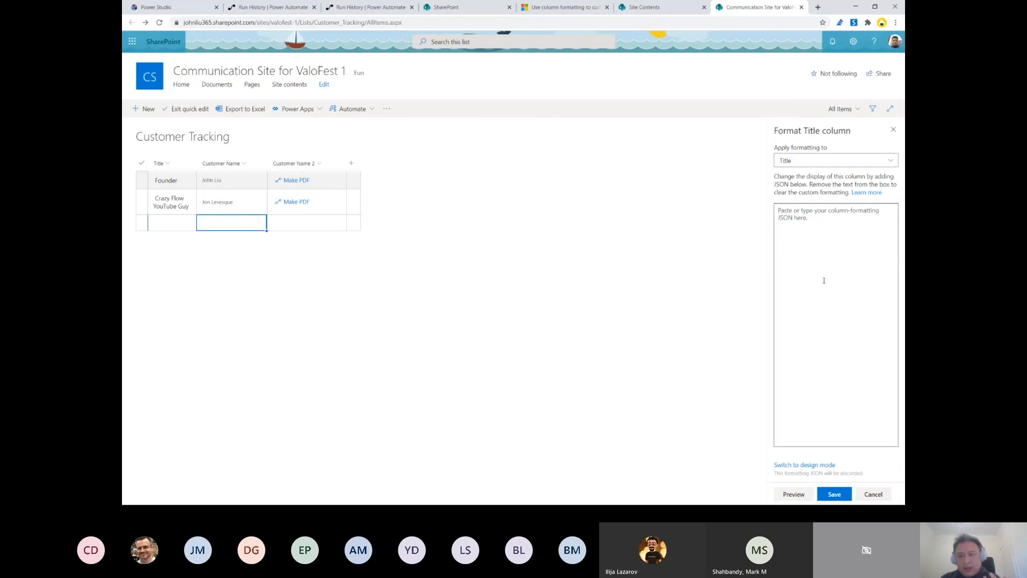
left_click(824, 280)
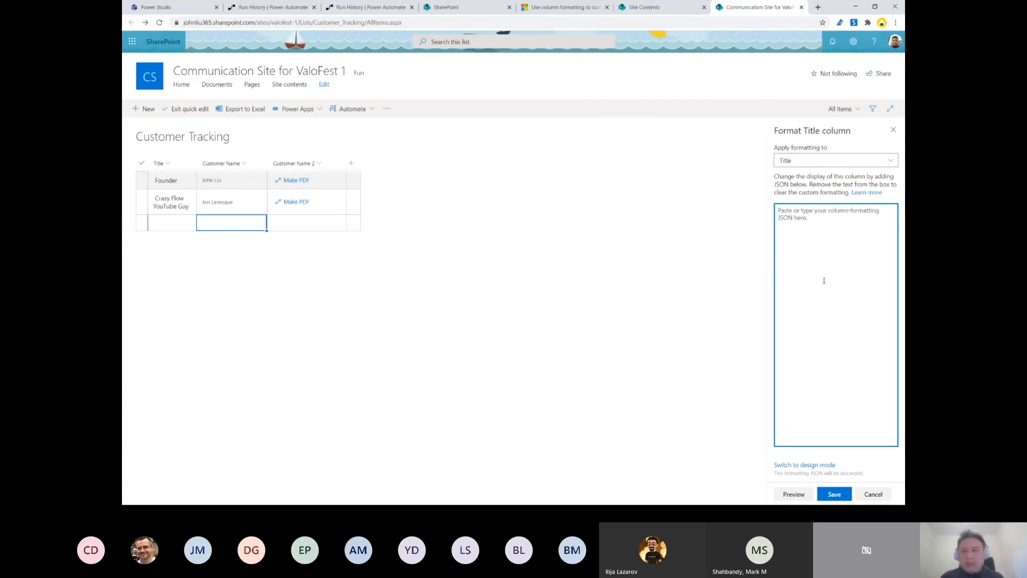
Step: Look through the column formatting help and the full view formatting reference with its JSON samples, and return to the Customer Tracking list
left_click(856, 194)
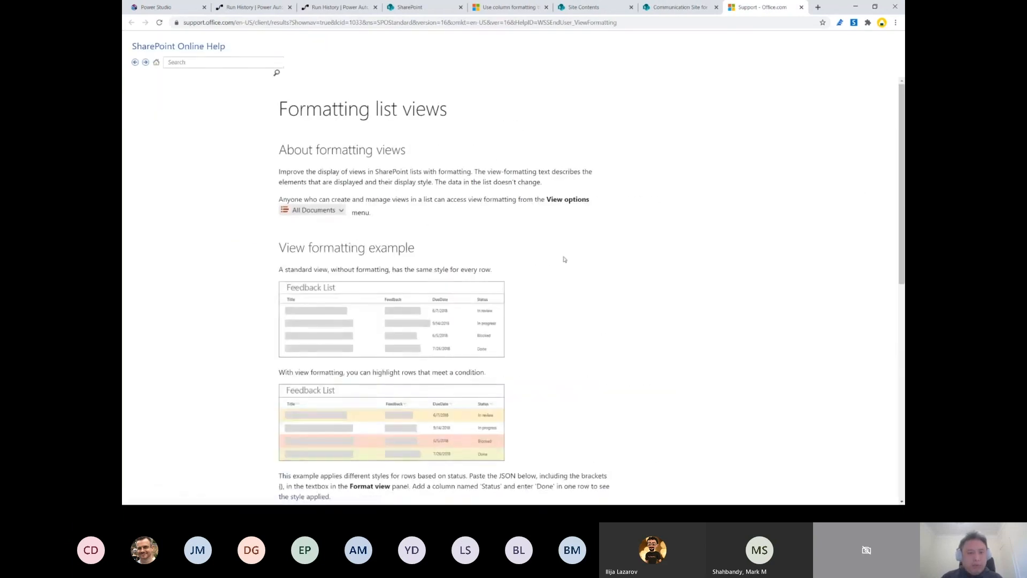
scroll(561, 259, "down", 7)
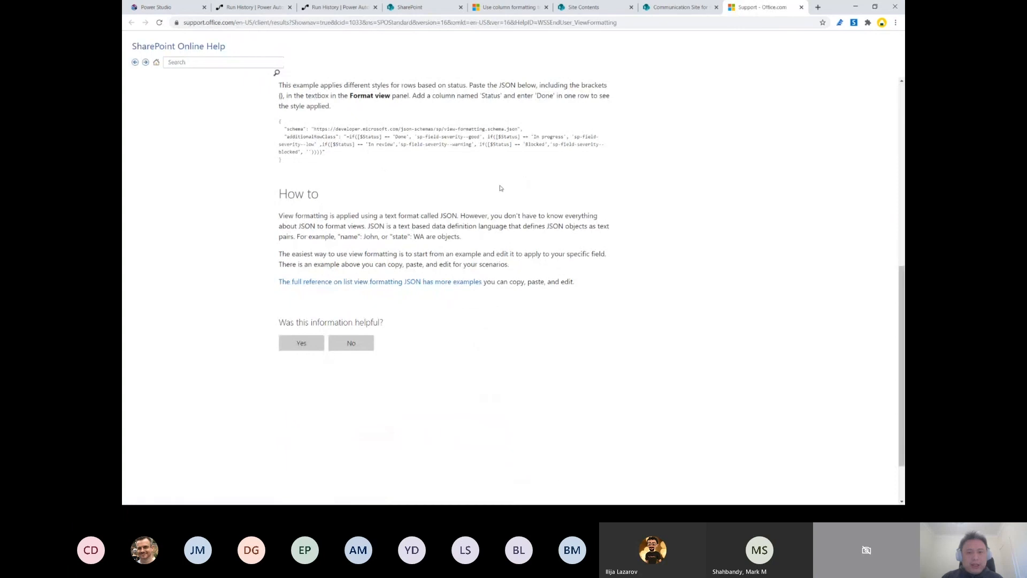
left_click(407, 282)
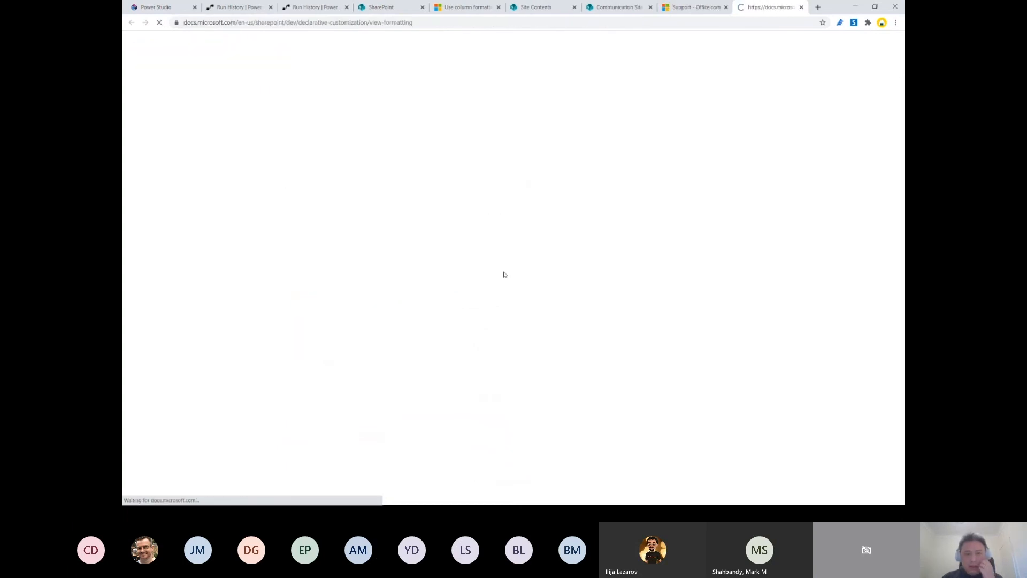
scroll(561, 290, "down", 14)
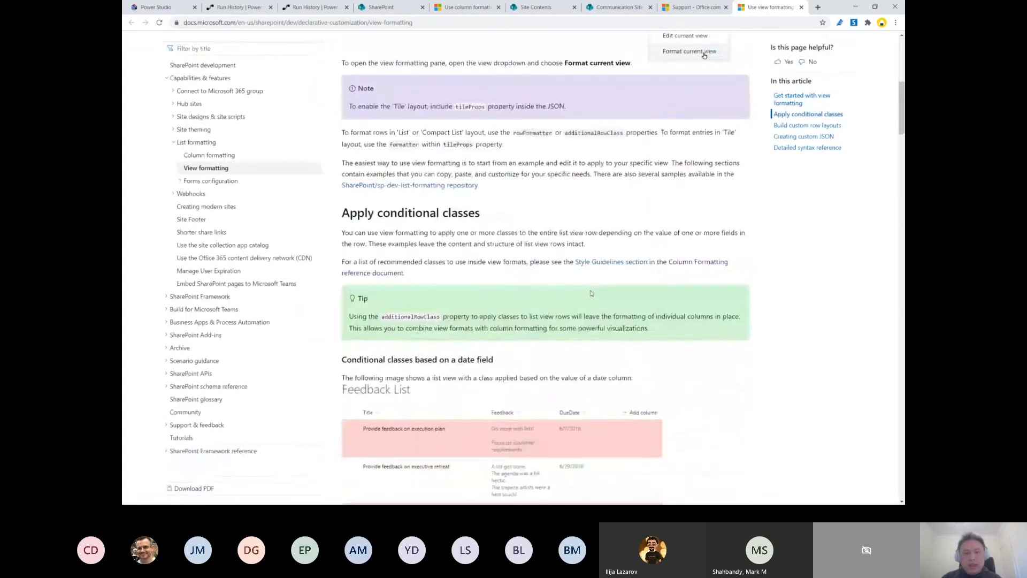
scroll(591, 294, "down", 3)
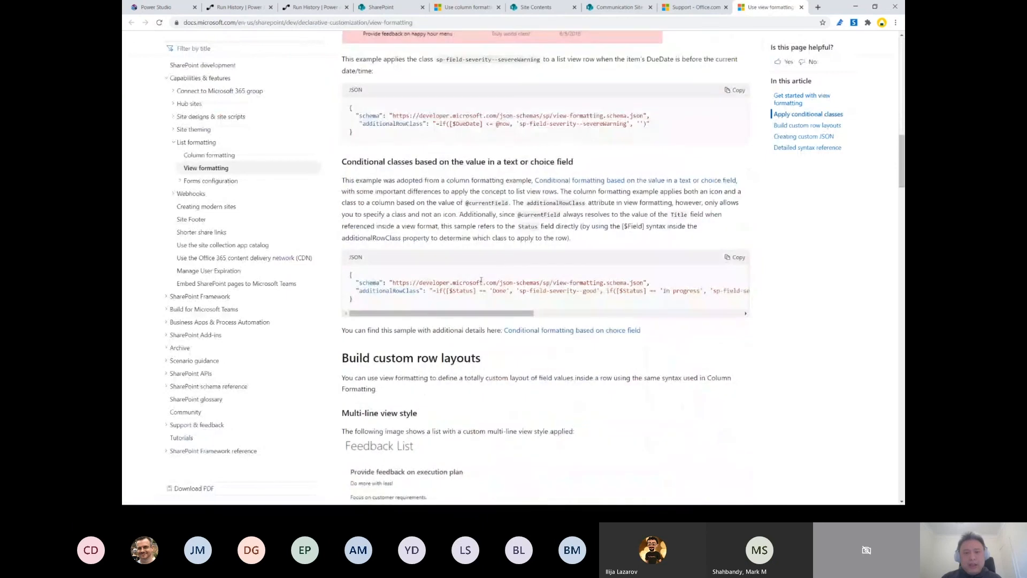
left_click(383, 8)
left_click(588, 8)
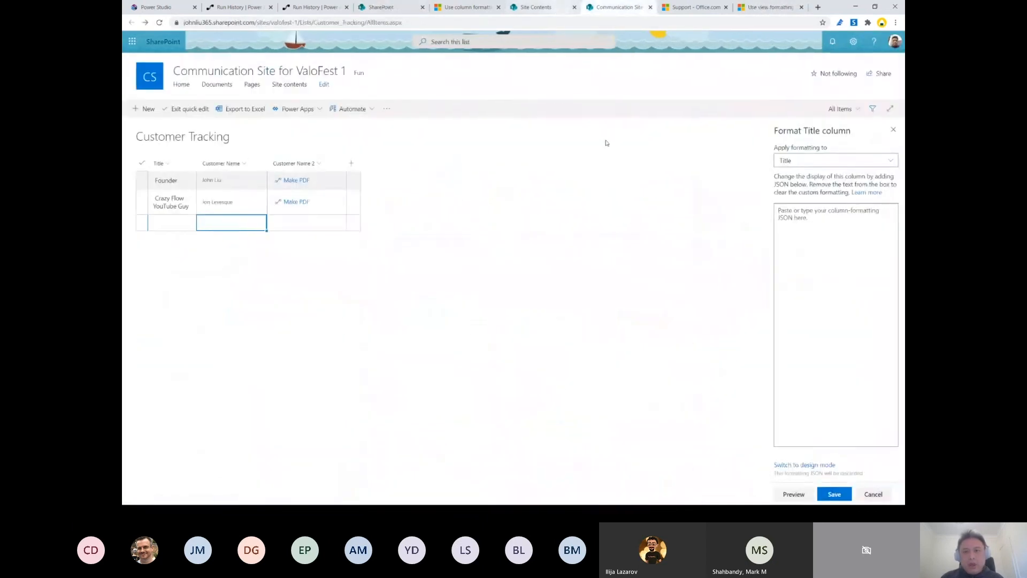
Step: Switch the Title column formatting to design mode and add a conditional rule for Customer Name 2 with the comparison "is equal to"
left_click(802, 465)
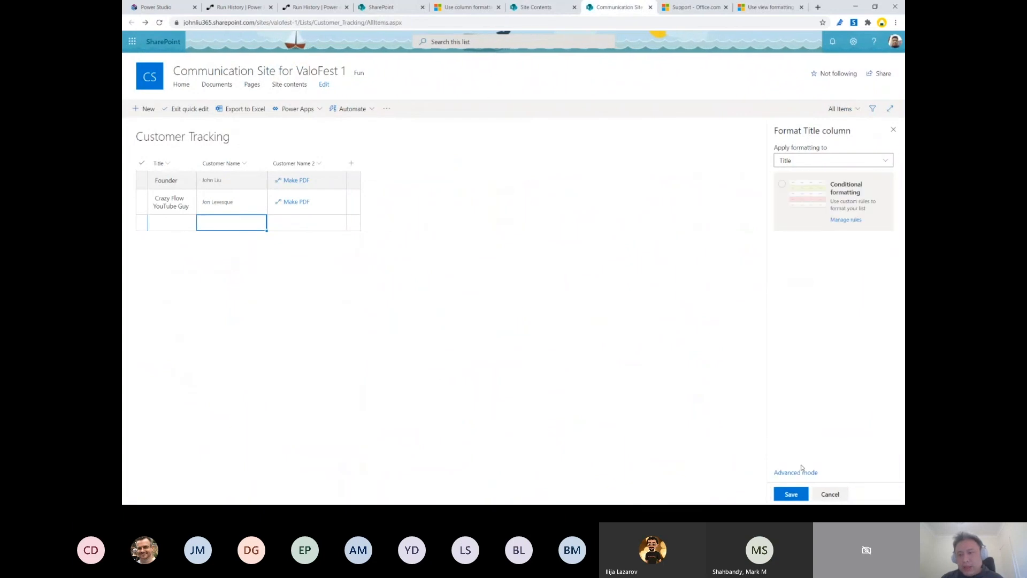
left_click(828, 202)
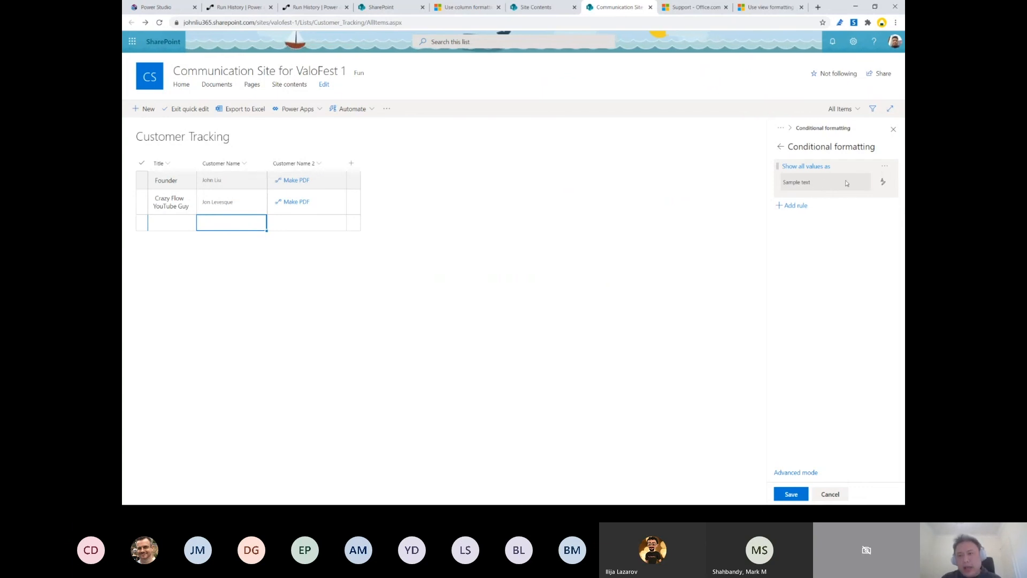
left_click(797, 207)
left_click(820, 179)
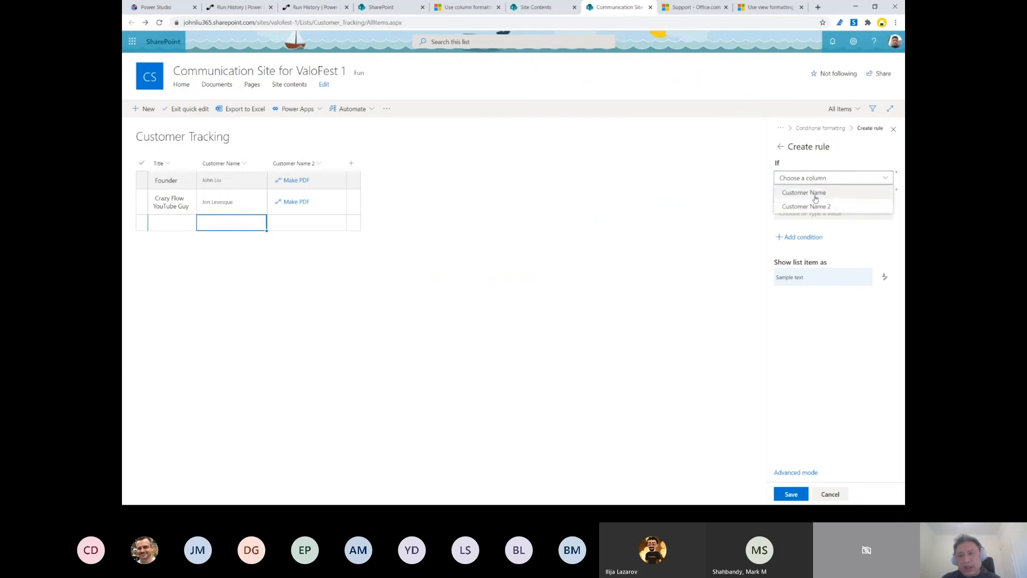
left_click(811, 208)
left_click(823, 197)
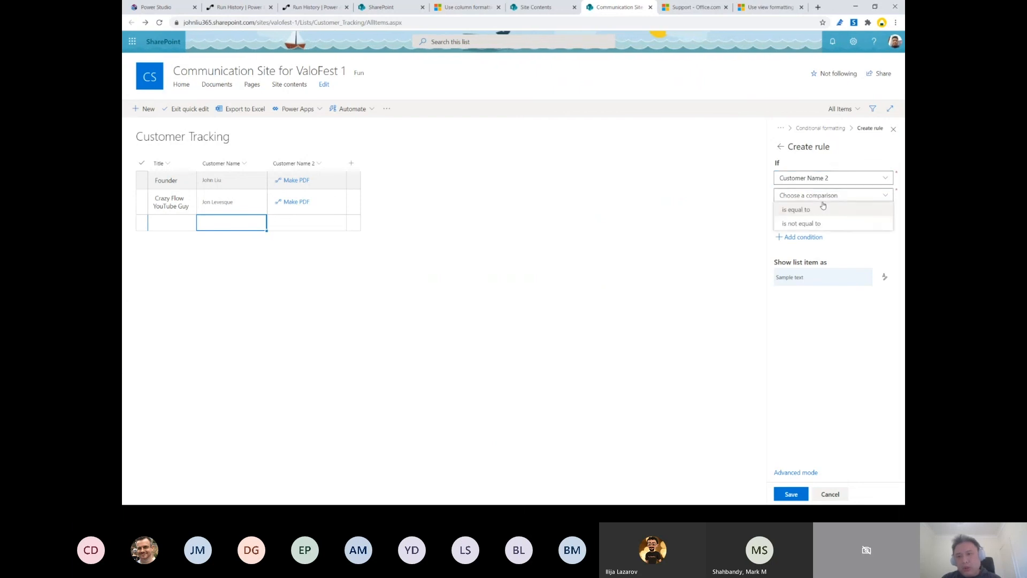
left_click(814, 211)
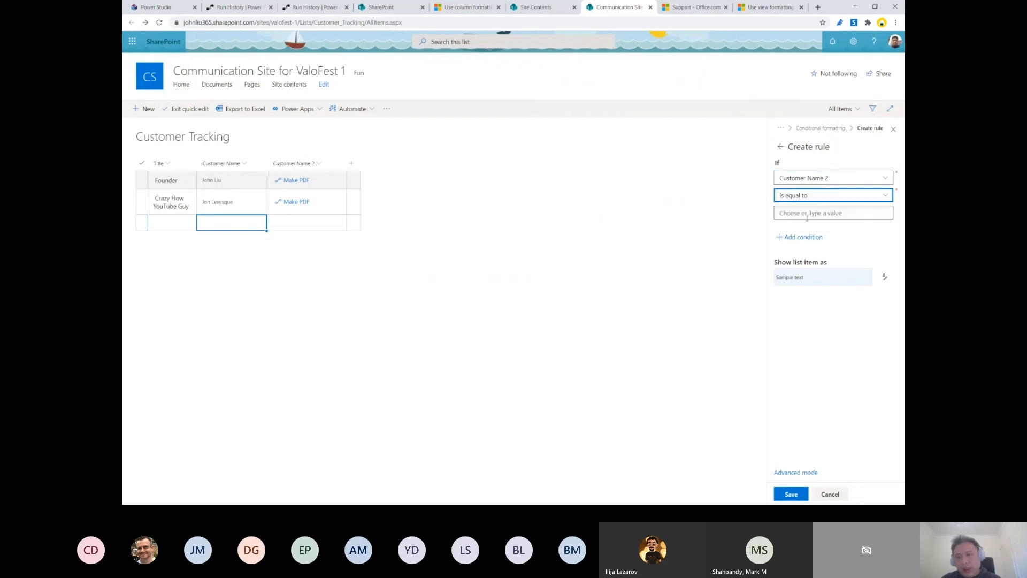
Step: Give the rule's matching items a green fill and a thick solid bottom border, and save the style
left_click(884, 277)
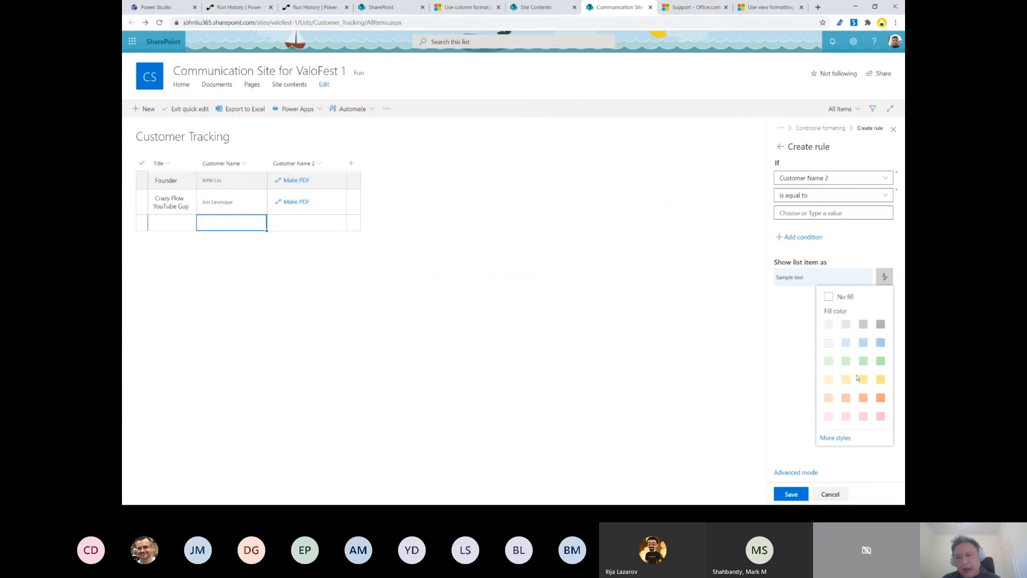
left_click(881, 365)
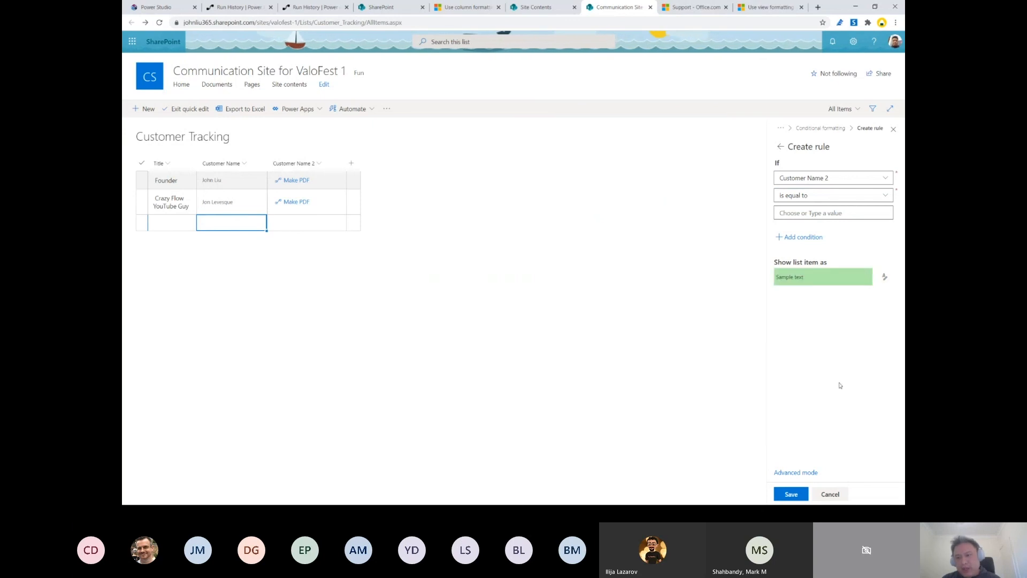
left_click(885, 277)
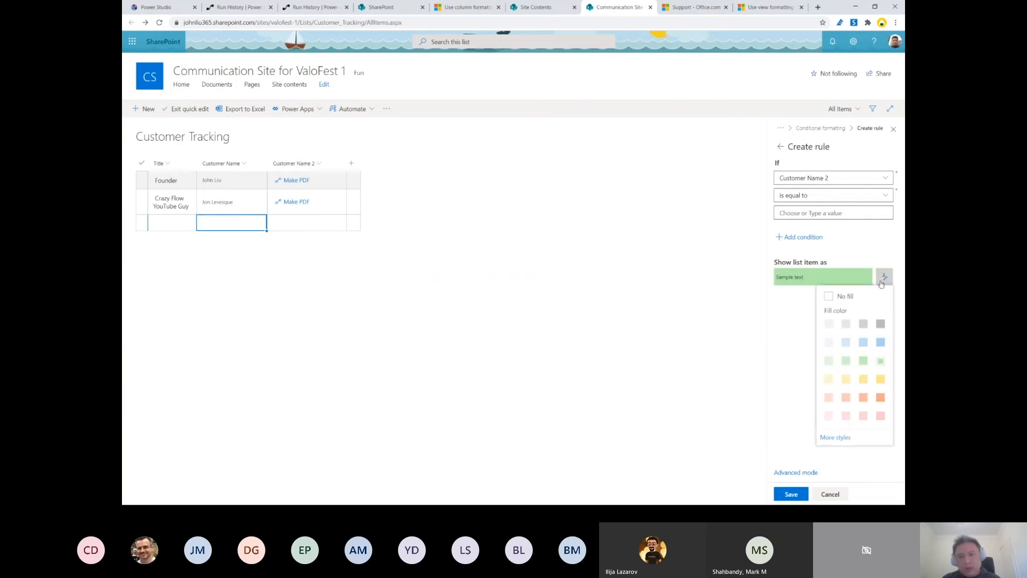
left_click(836, 438)
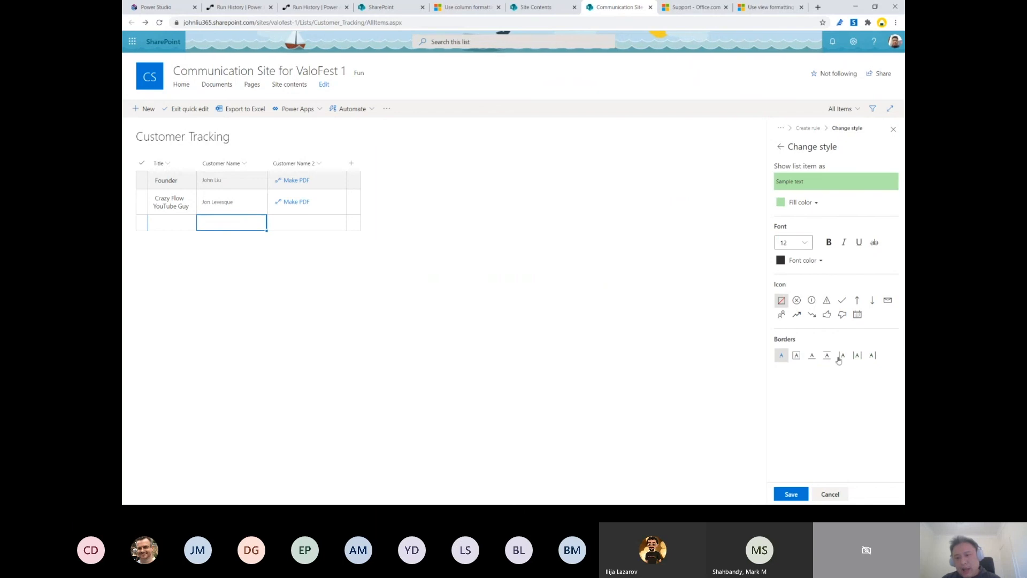
left_click(813, 358)
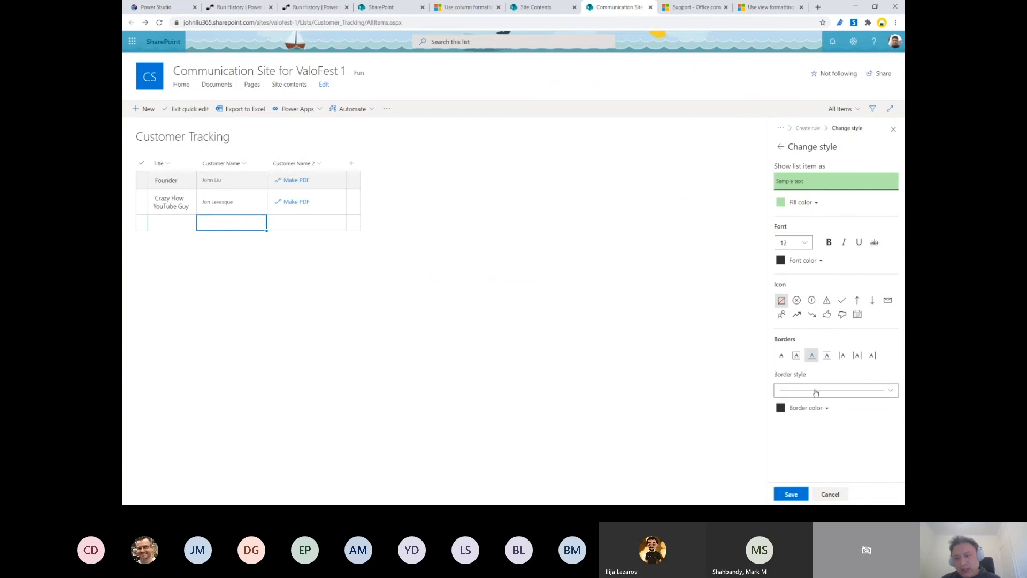
left_click(816, 390)
left_click(826, 438)
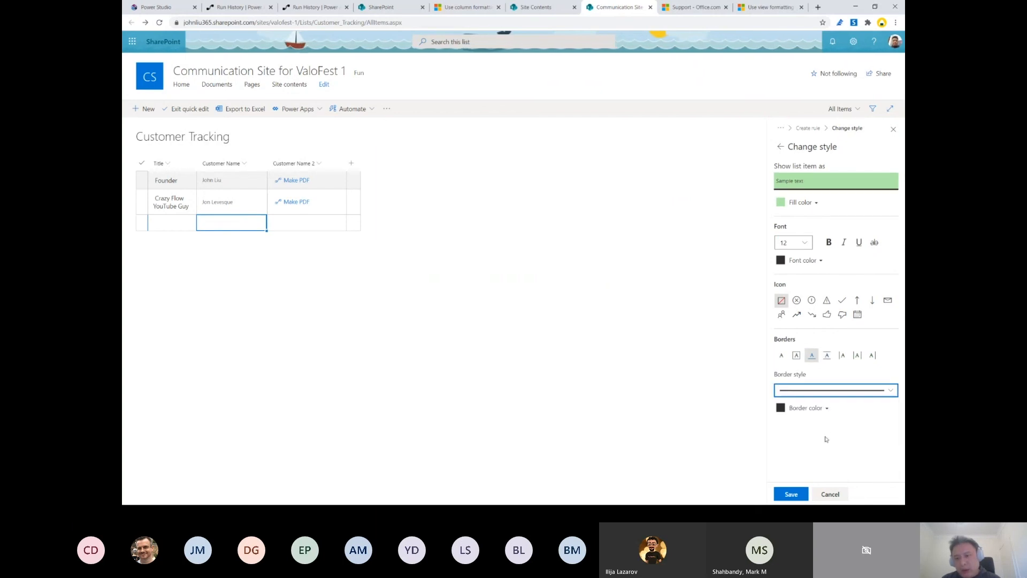
left_click(792, 495)
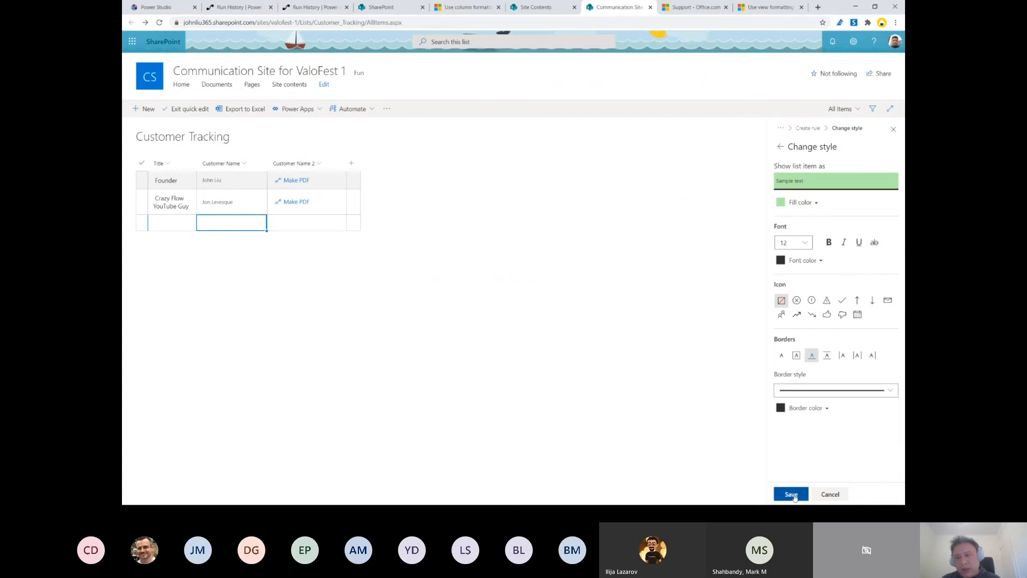
Step: Change the rule's condition to Customer Name is not equal to an empty value and save it
left_click(781, 147)
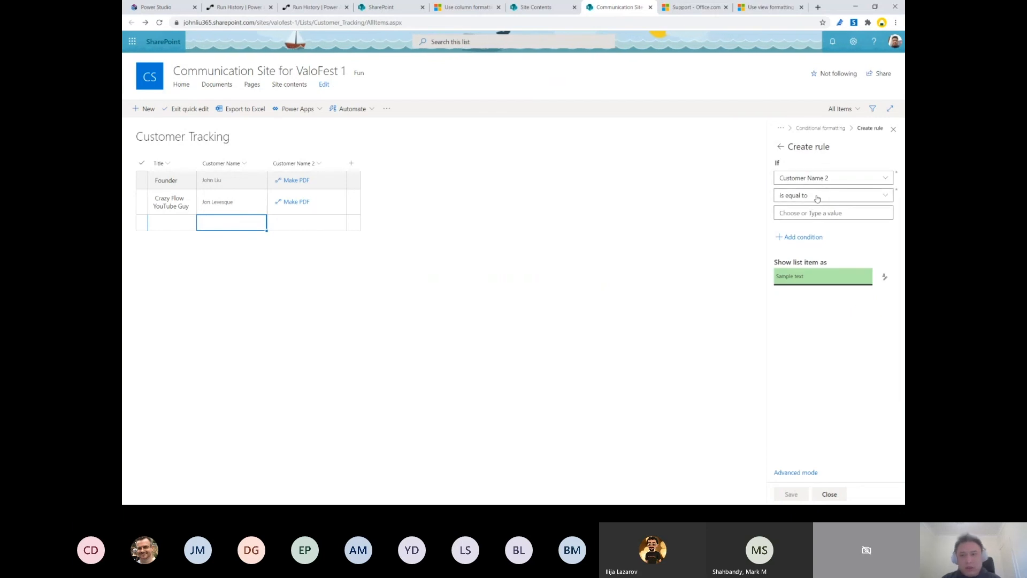
left_click(819, 213)
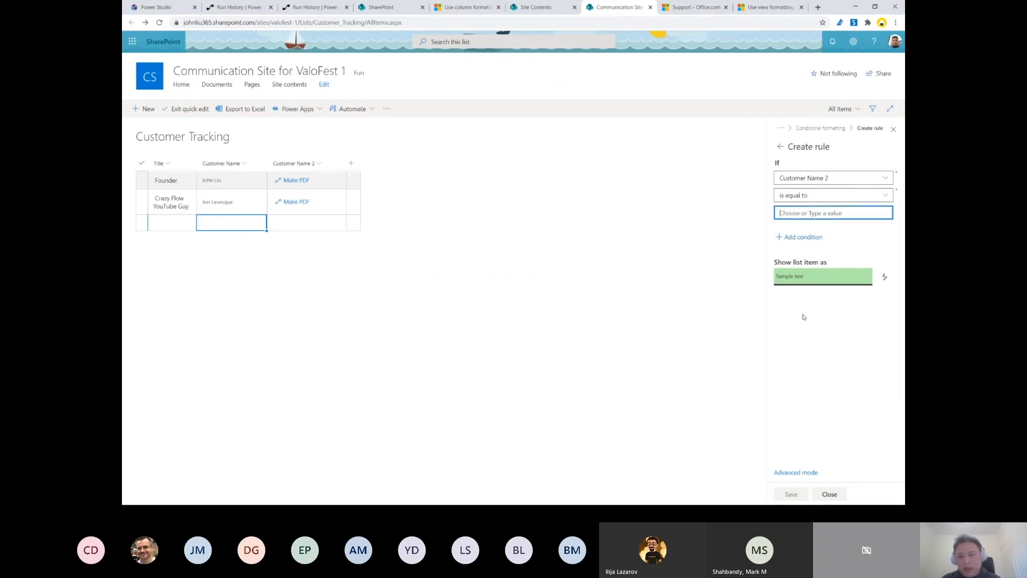
left_click(825, 178)
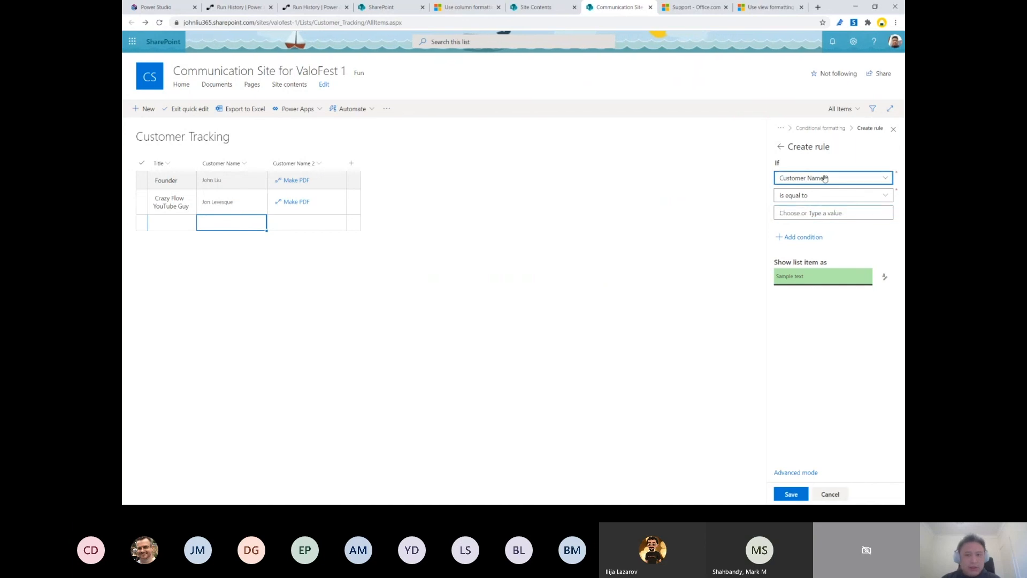
left_click(826, 178)
left_click(824, 194)
left_click(822, 197)
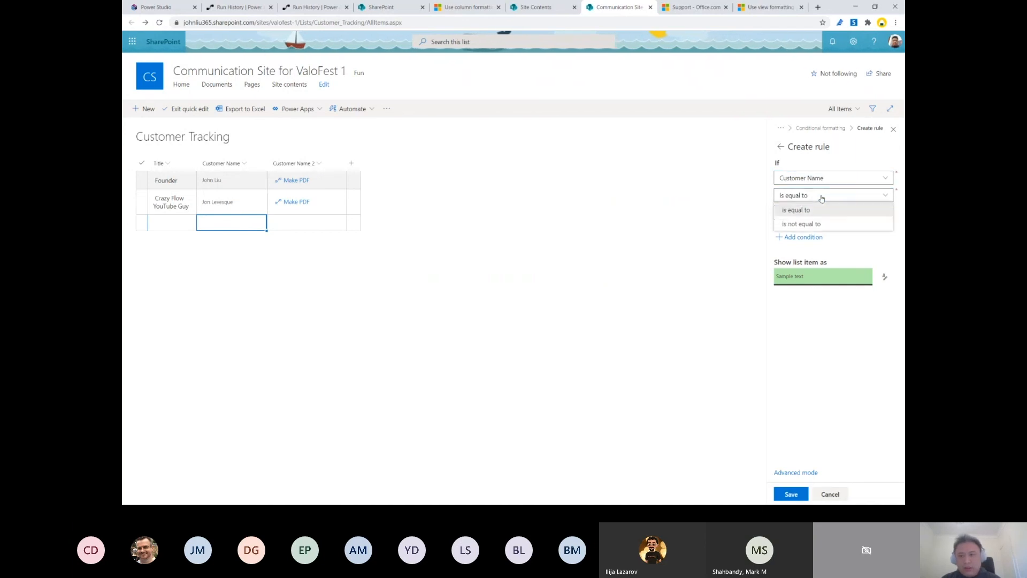
left_click(819, 224)
left_click(817, 215)
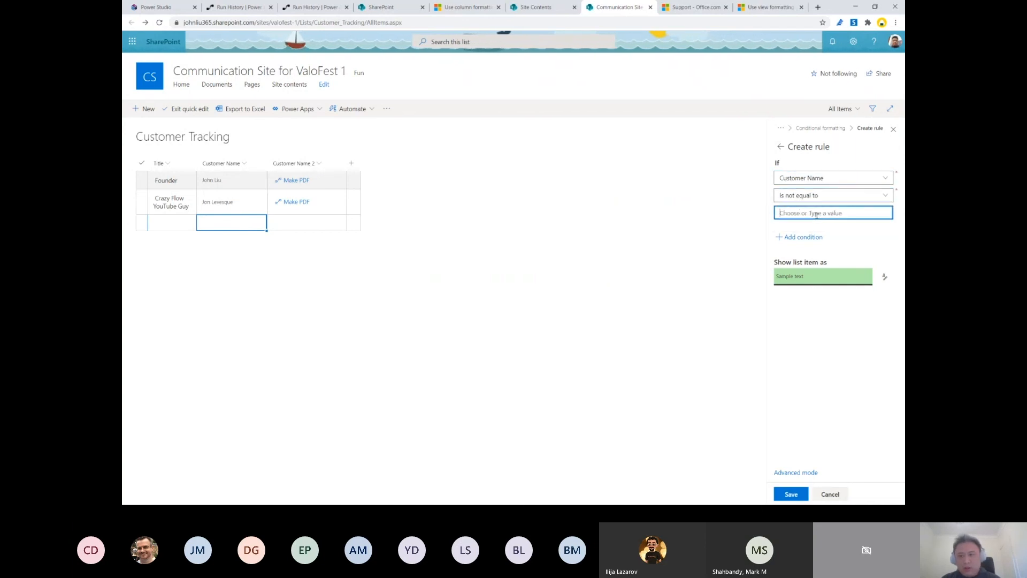
left_click(791, 496)
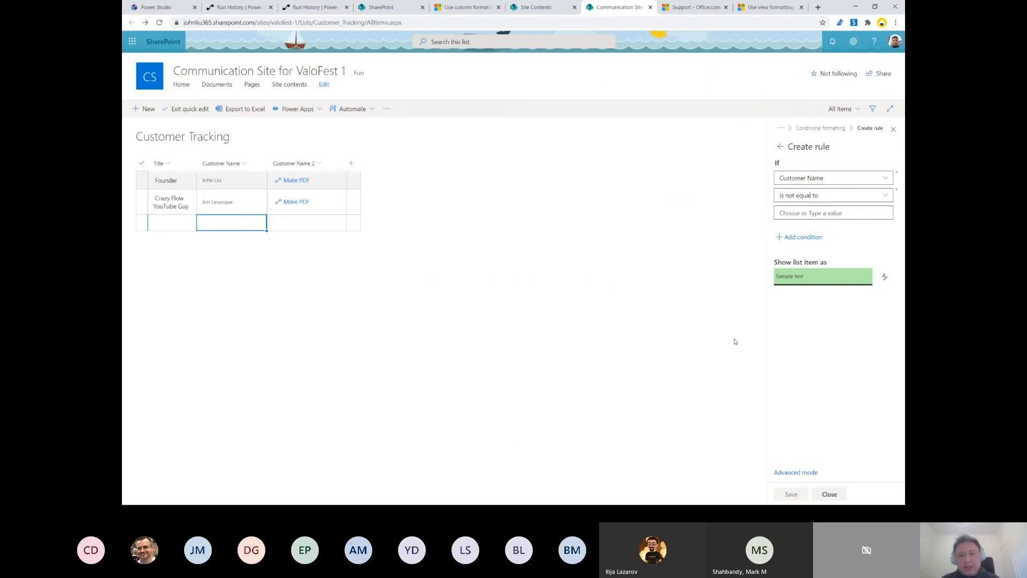
Step: Return from the conditional rules to the Title column formatting overview and close the formatting pane
left_click(783, 147)
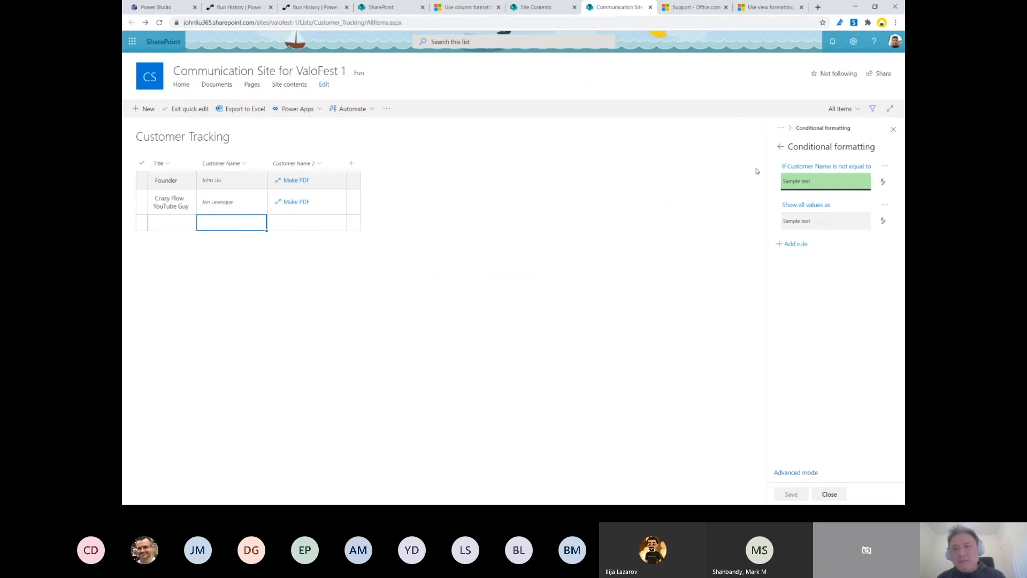
left_click(779, 148)
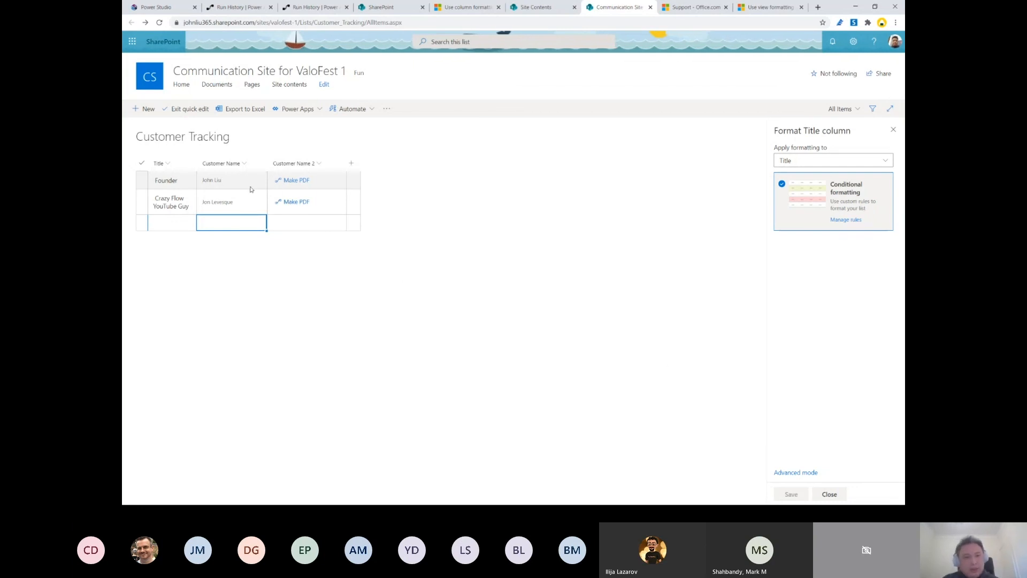
left_click(892, 130)
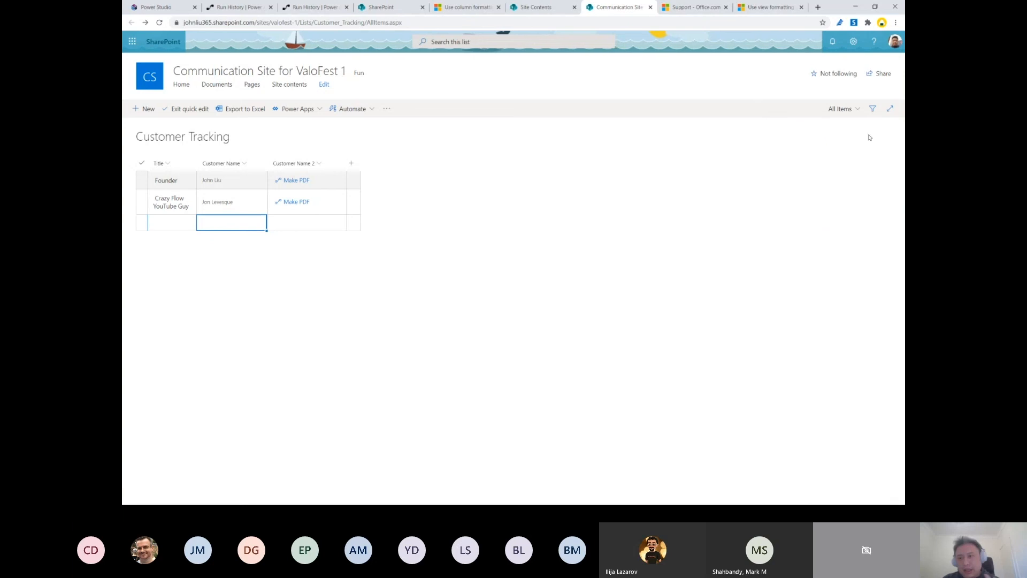
key("super")
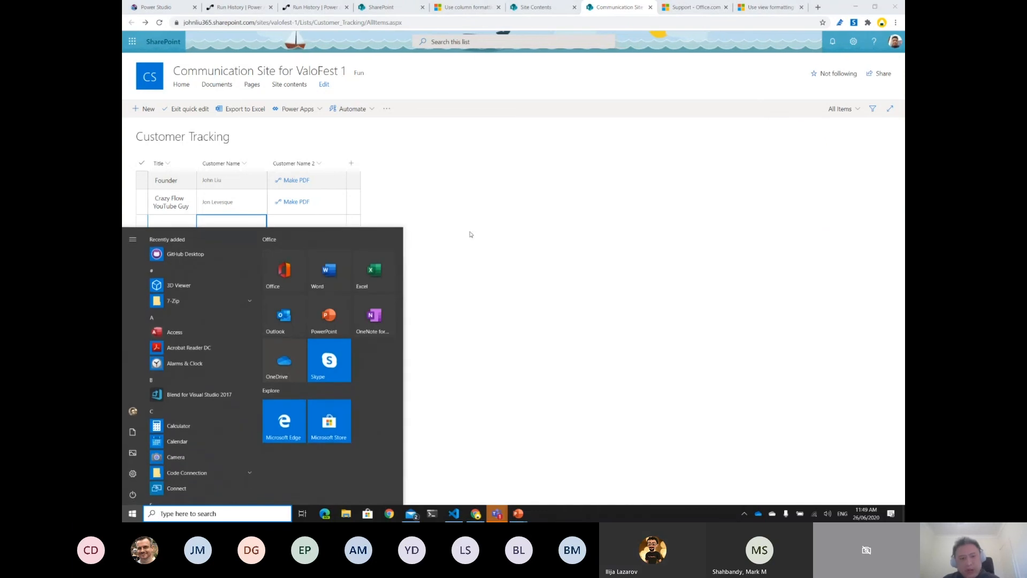
left_click(470, 234)
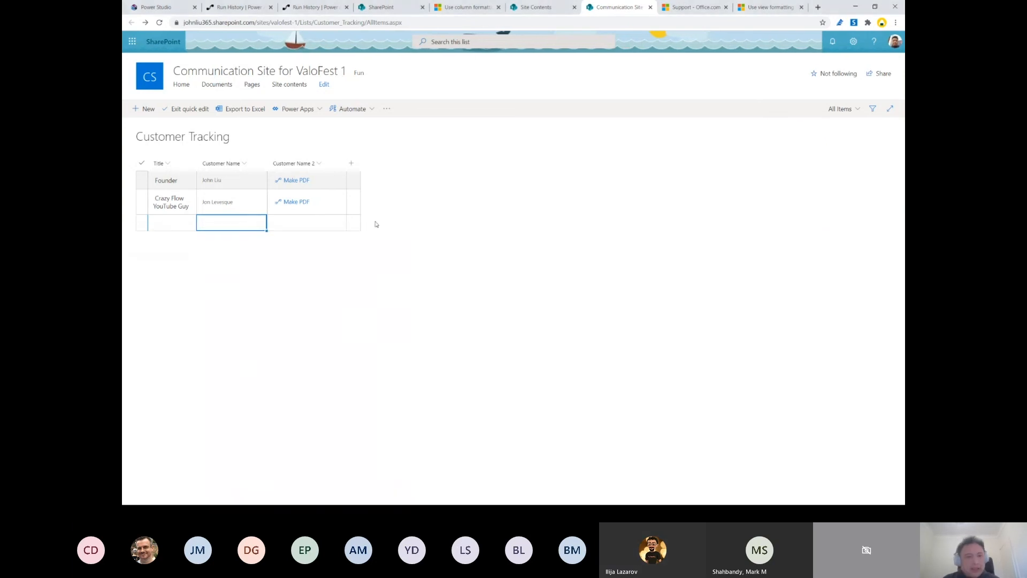
Step: Open the Run Flow to Create PDF flow for editing and collapse its Compose test-trigger, Compose html and Create file in SharePoint actions
left_click(316, 8)
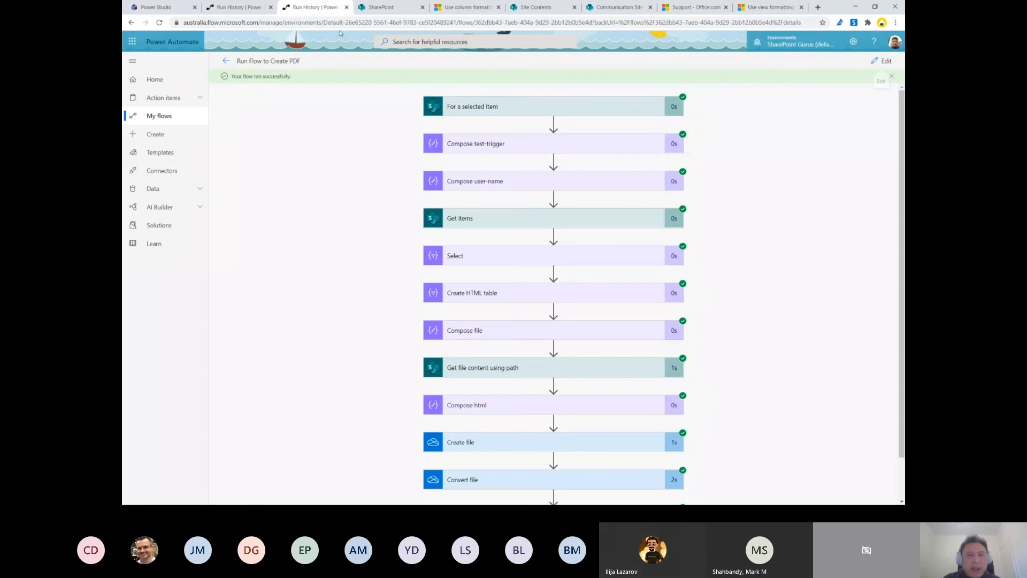
left_click(881, 62)
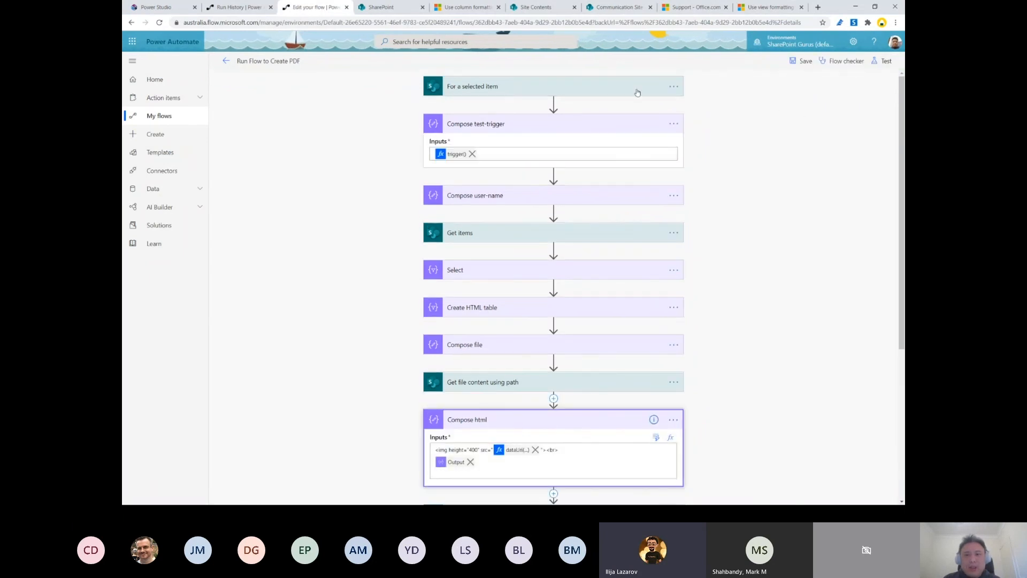
left_click(616, 123)
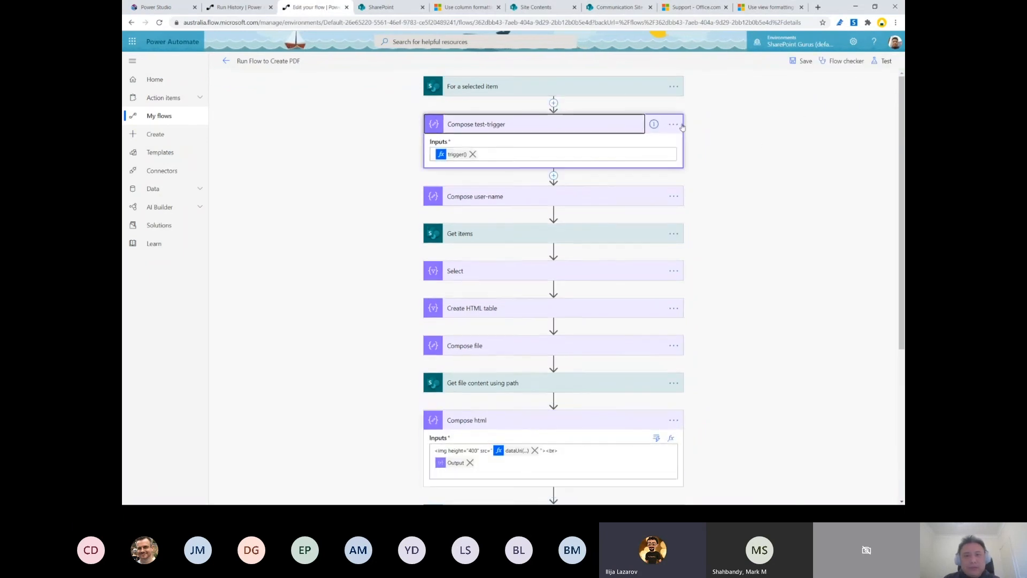
left_click(608, 384)
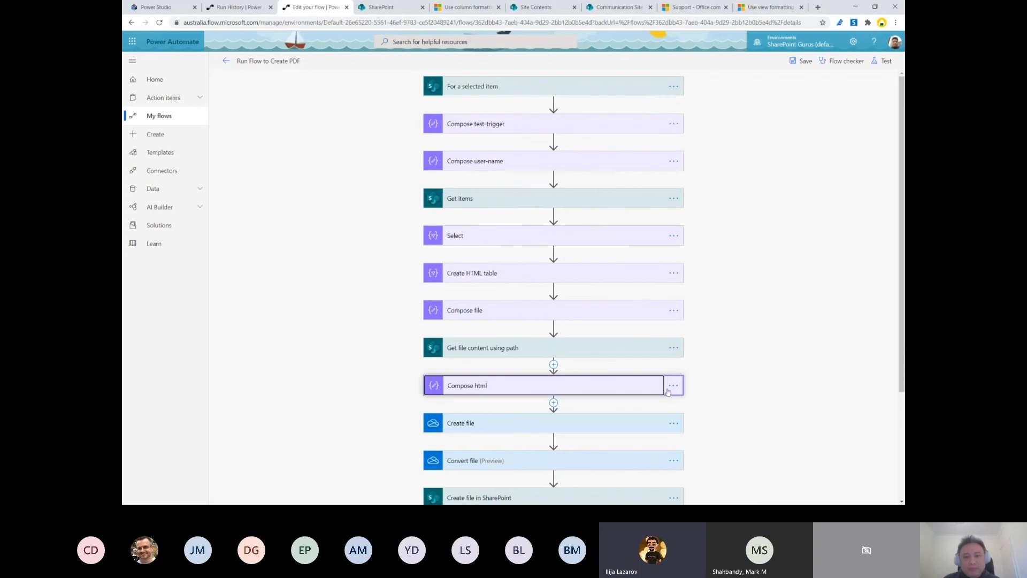
scroll(757, 416, "down", 3)
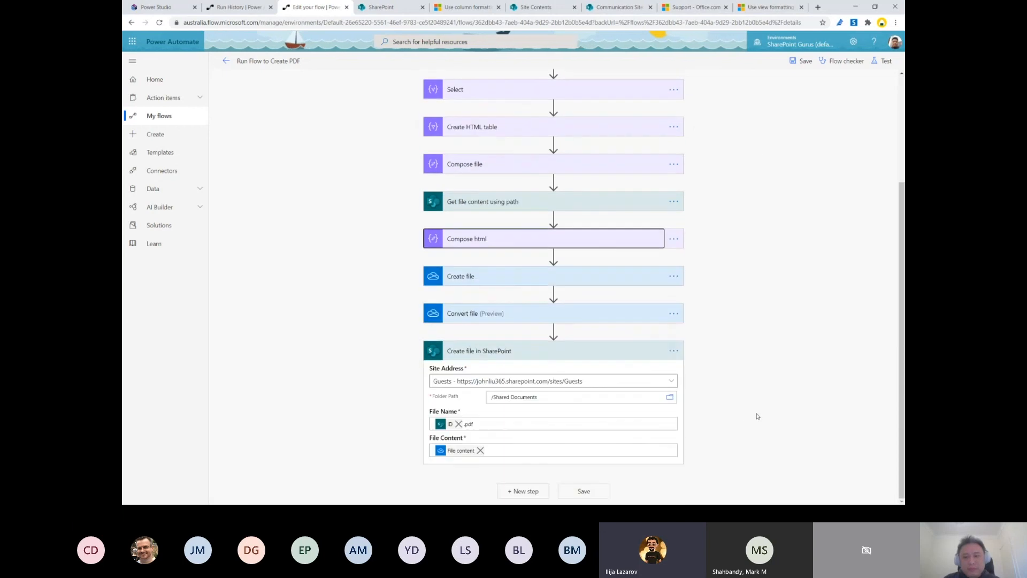
left_click(609, 354)
scroll(709, 367, "up", 3)
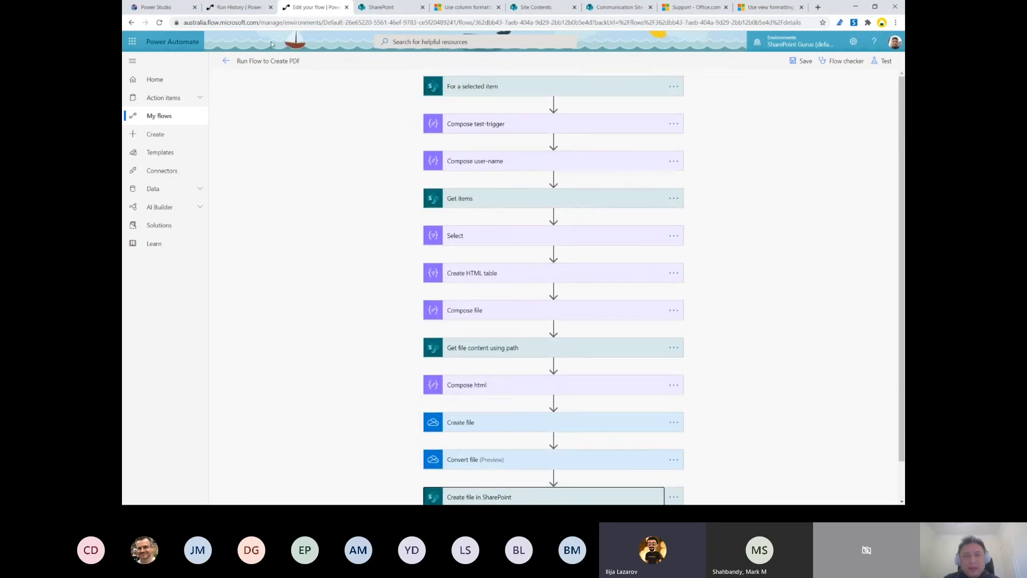
Step: Review the create sp site and add list flow run and the site contents, and return to the Customer Tracking list
left_click(240, 8)
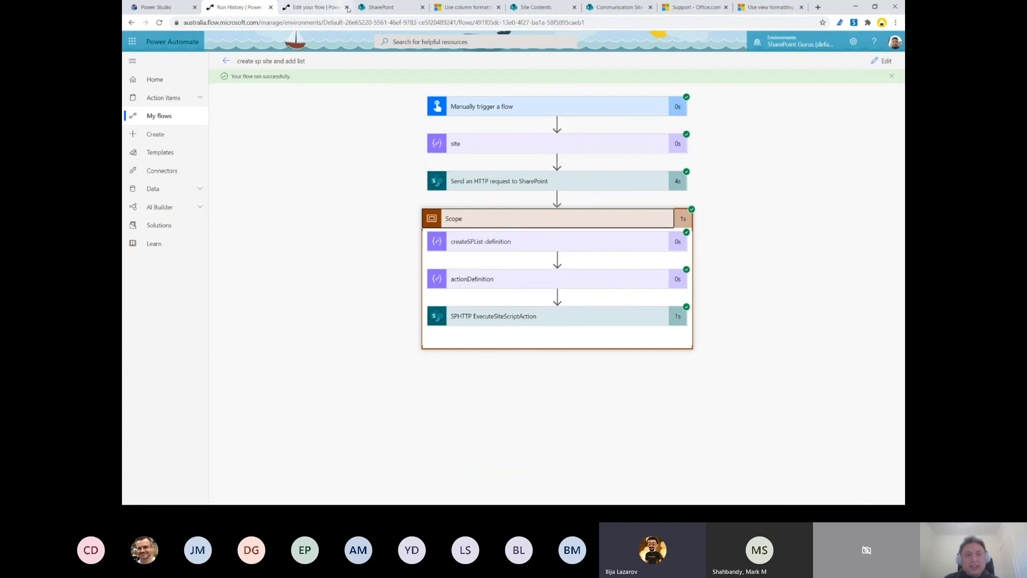
left_click(377, 9)
left_click(537, 8)
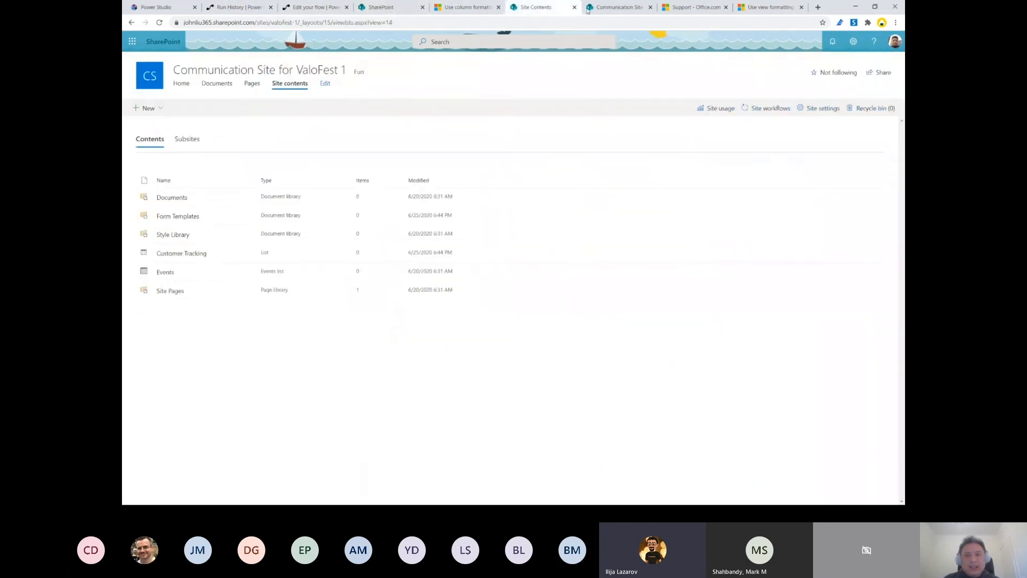
left_click(611, 11)
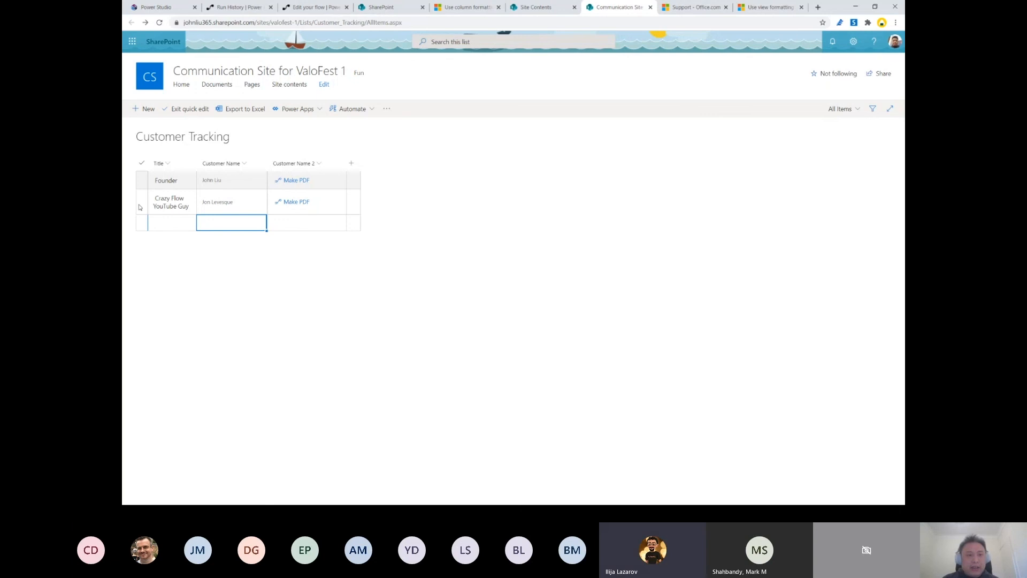
Step: Open the Founder item for editing and bring up the settings for the columns in its form
left_click(143, 184)
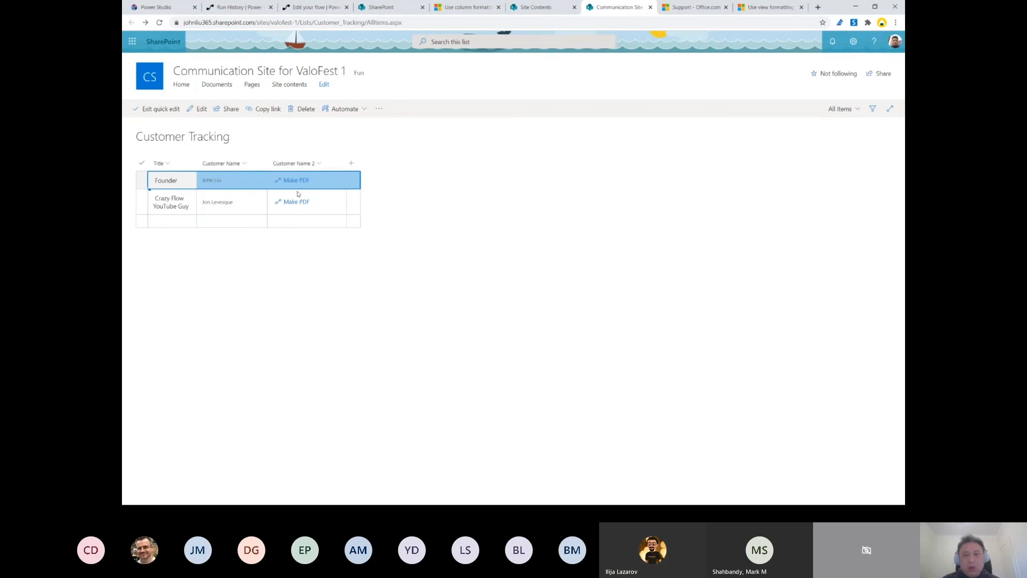
left_click(198, 109)
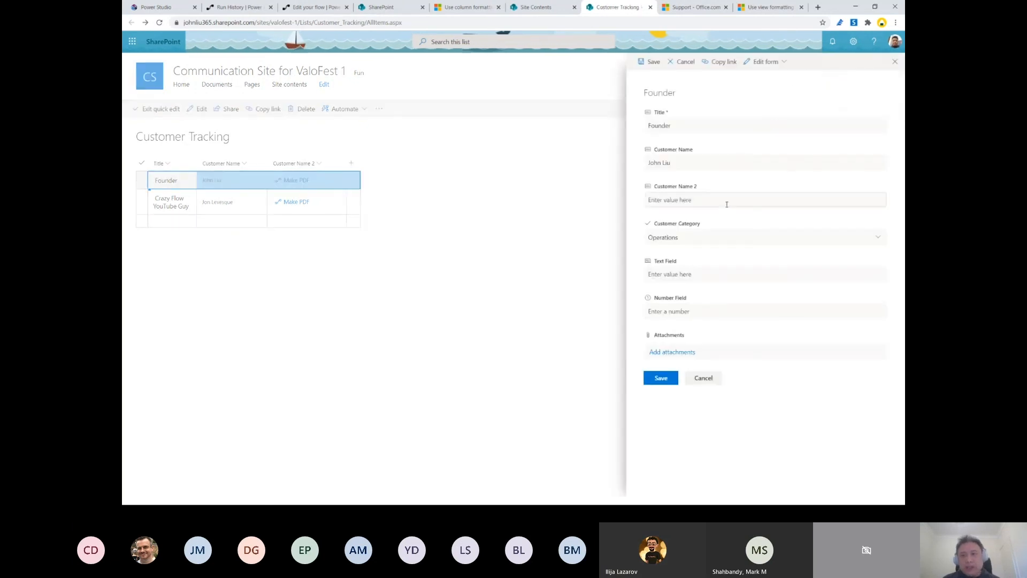
left_click(782, 64)
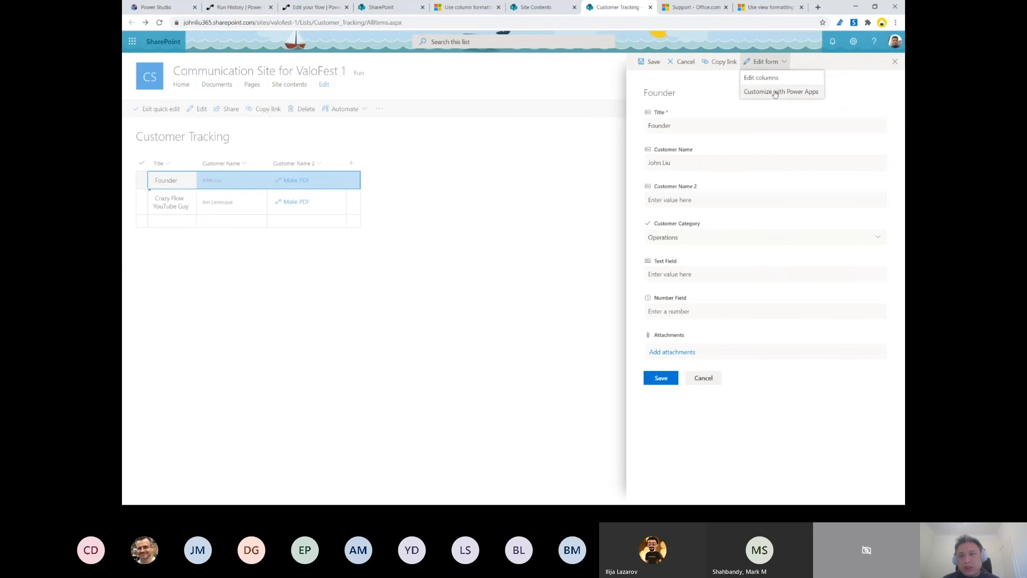
left_click(767, 80)
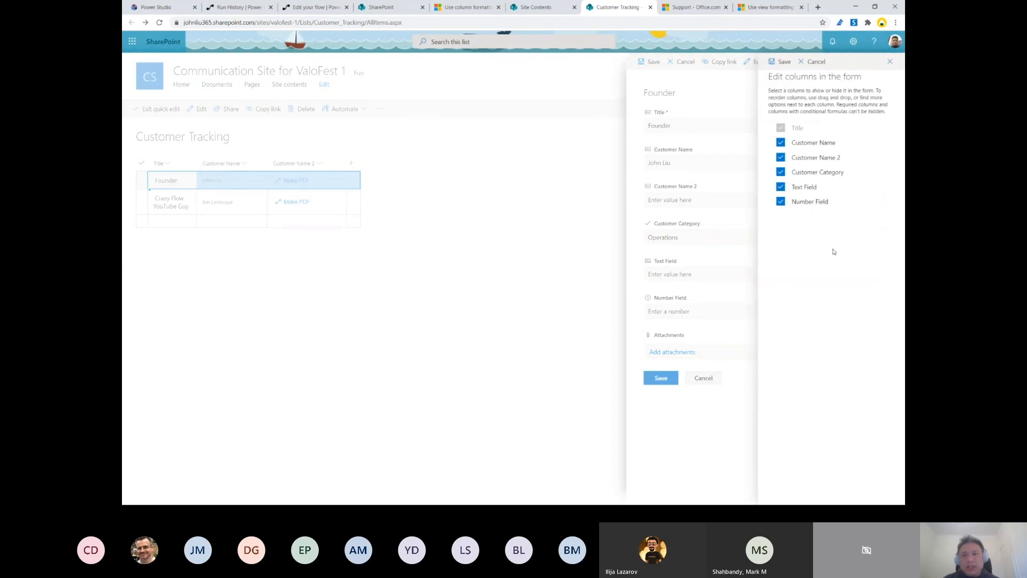
Step: Move Customer Name 2 above Customer Name in the form, hide Text Field and Number Field, and save the column changes
left_click(804, 189)
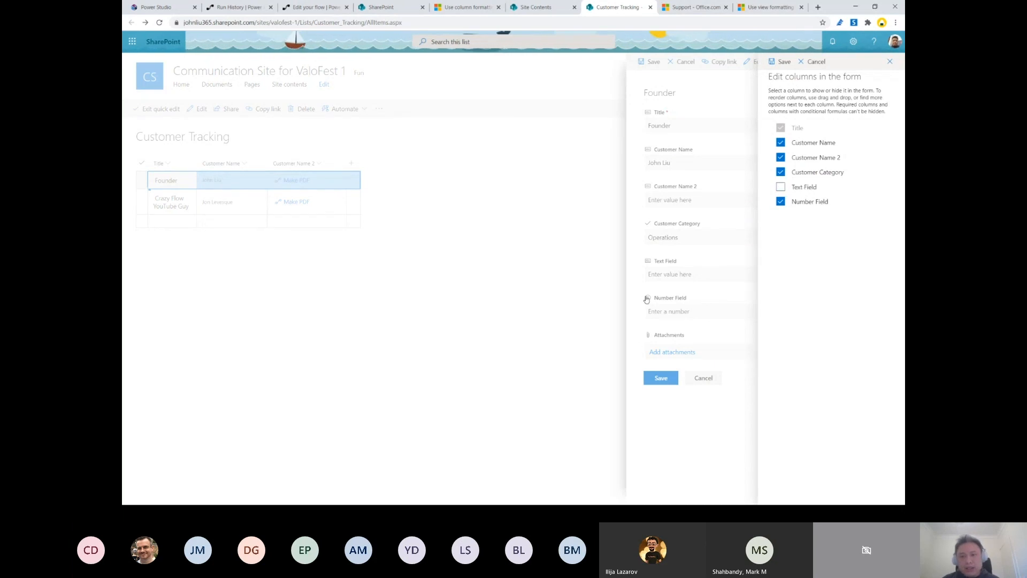
left_click(780, 187)
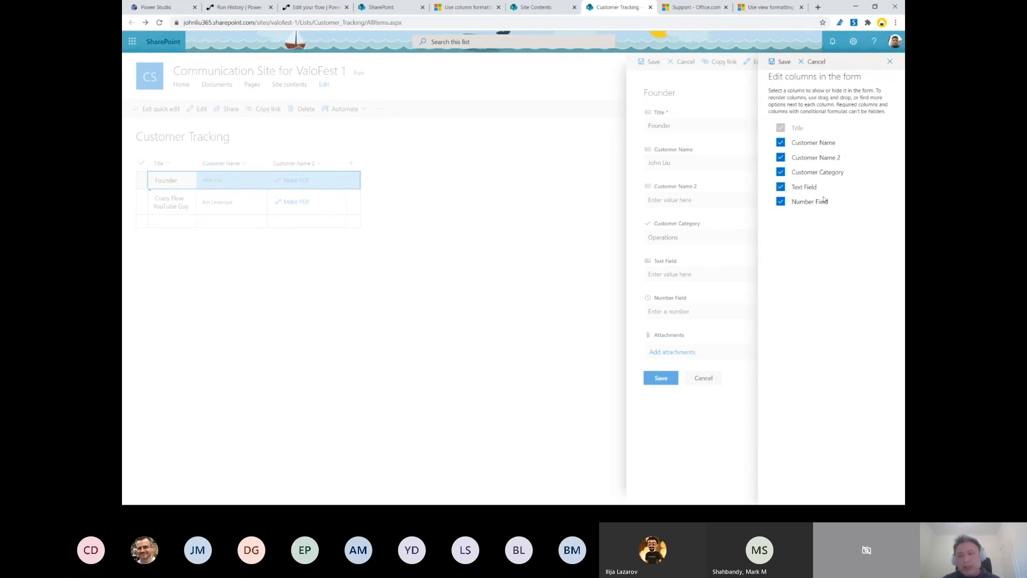
mouse_move(811, 201)
left_mouse_down()
mouse_move(807, 146)
mouse_move(806, 209)
left_mouse_up()
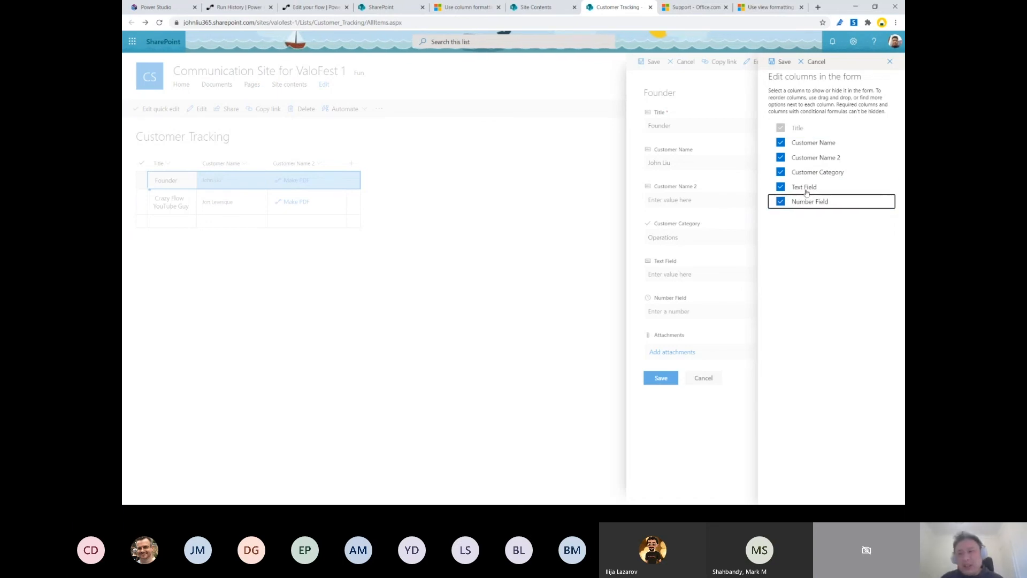
left_click_drag(806, 159, 804, 144)
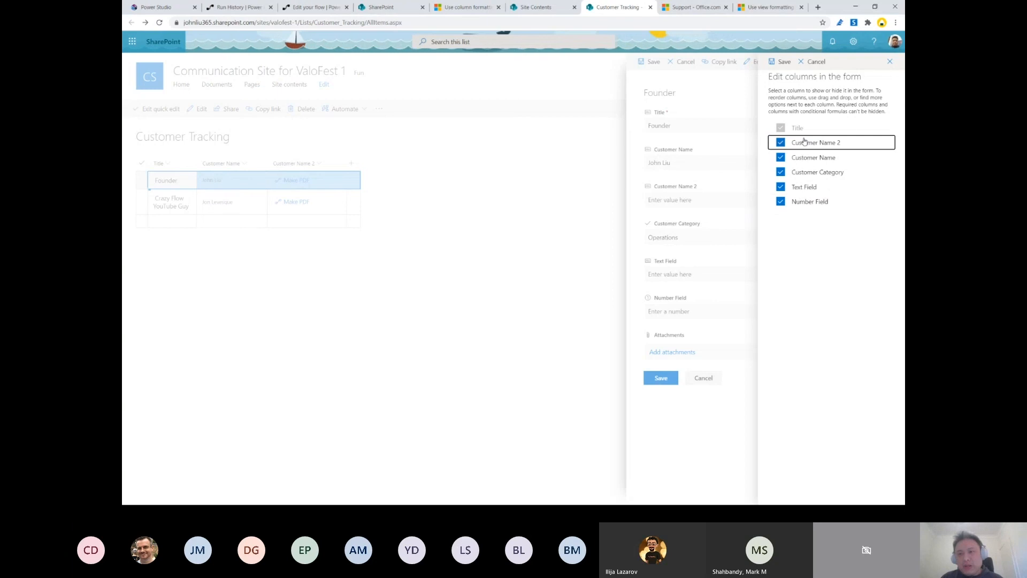
left_click(782, 187)
left_click(783, 198)
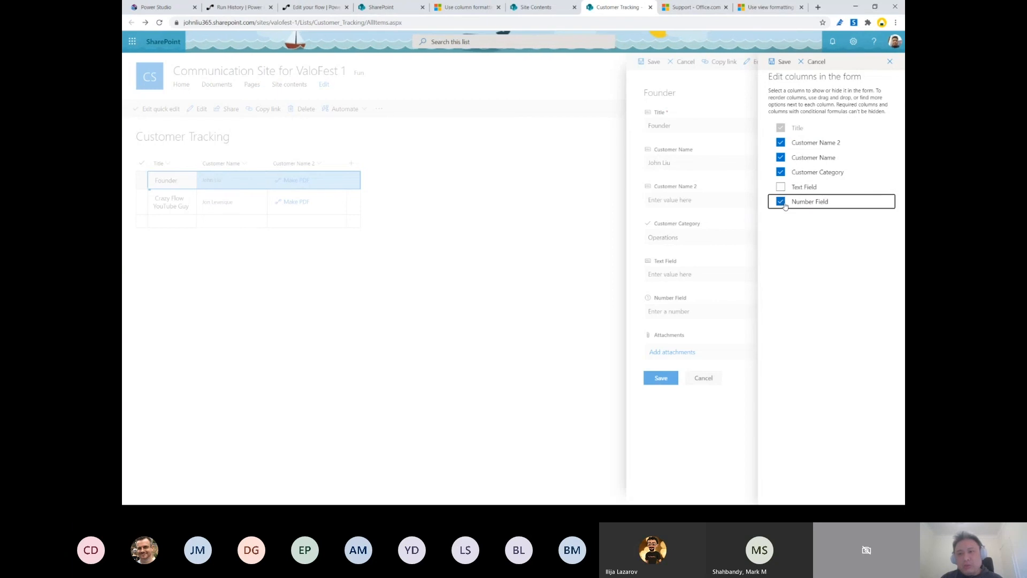
left_click(782, 62)
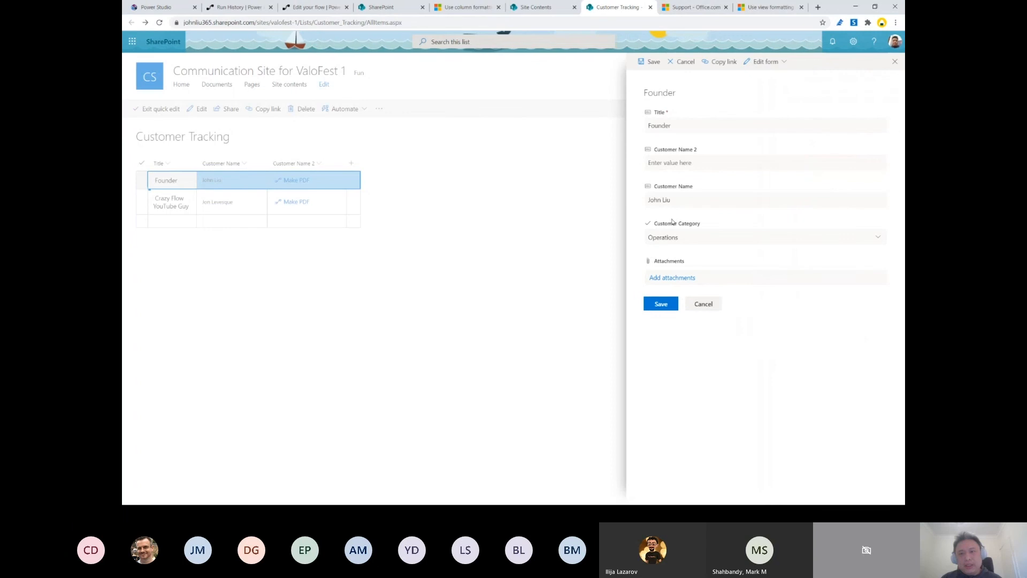
Step: Review the form's column settings again, then close them and cancel editing the Founder item
left_click(787, 60)
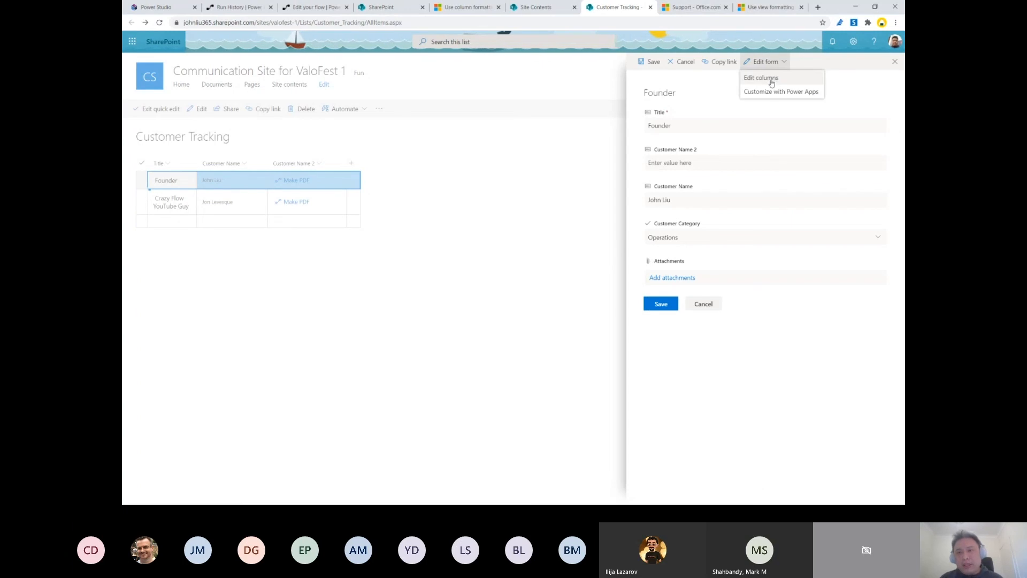
left_click(772, 82)
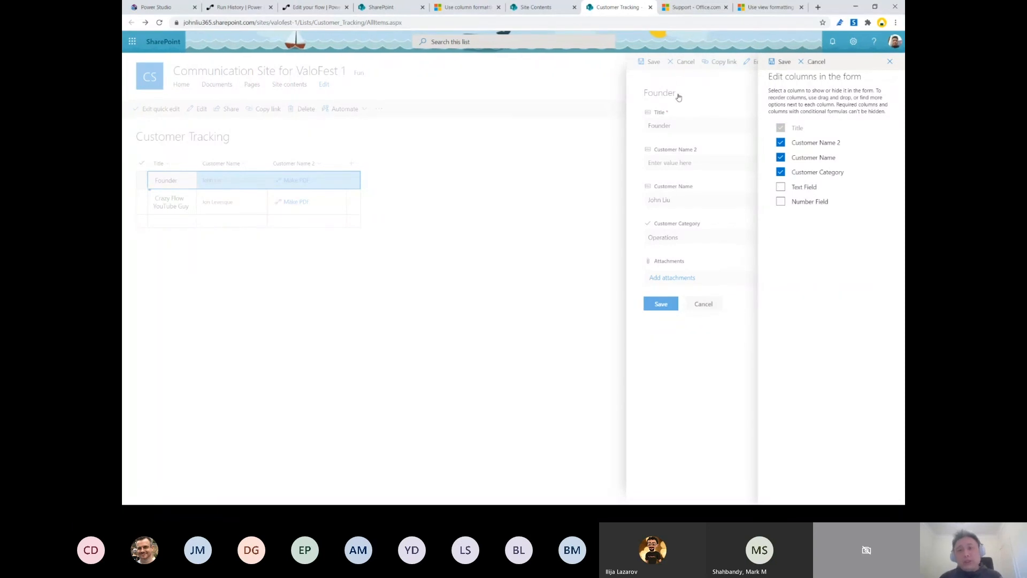
left_click(888, 63)
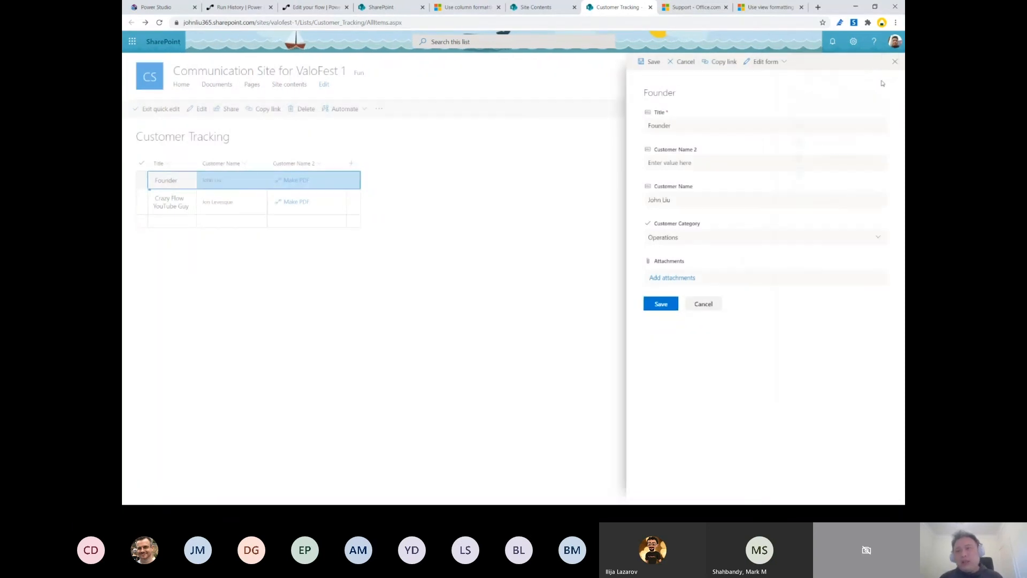
left_click(700, 308)
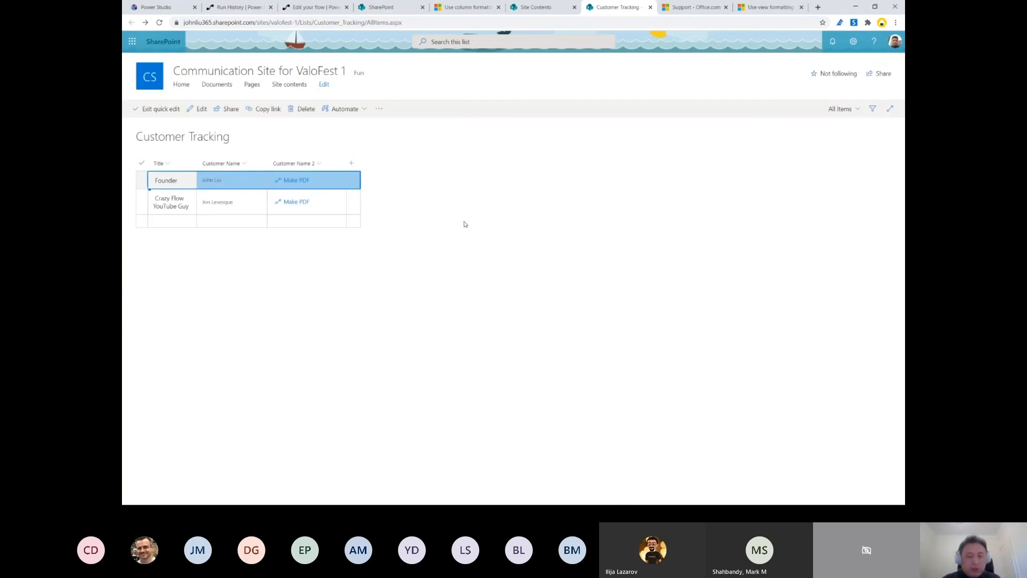
Step: Switch to the Run Flow to Create PDF flow in Power Automate and expand its For a selected item trigger
key("alt+Tab")
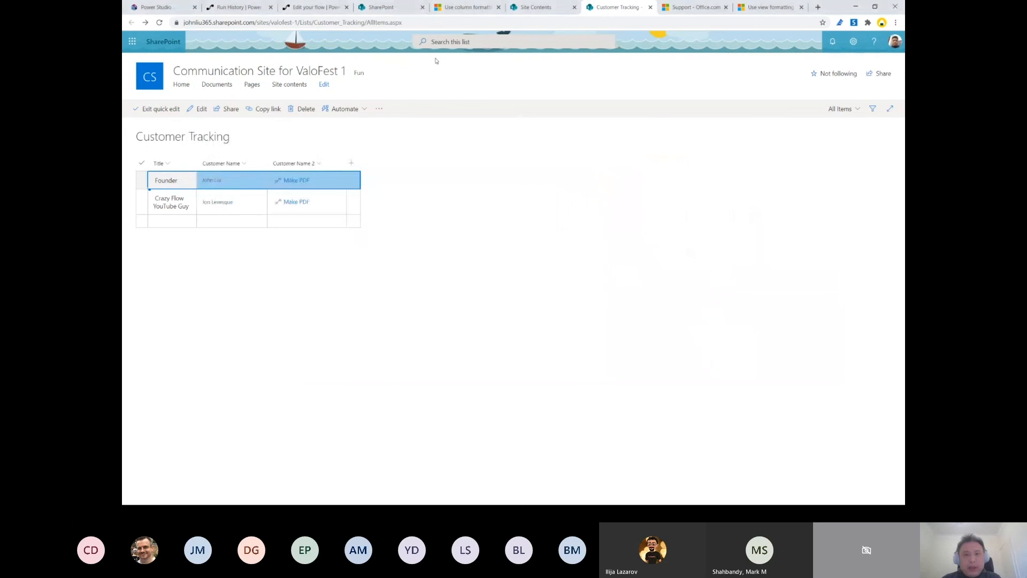
left_click(302, 8)
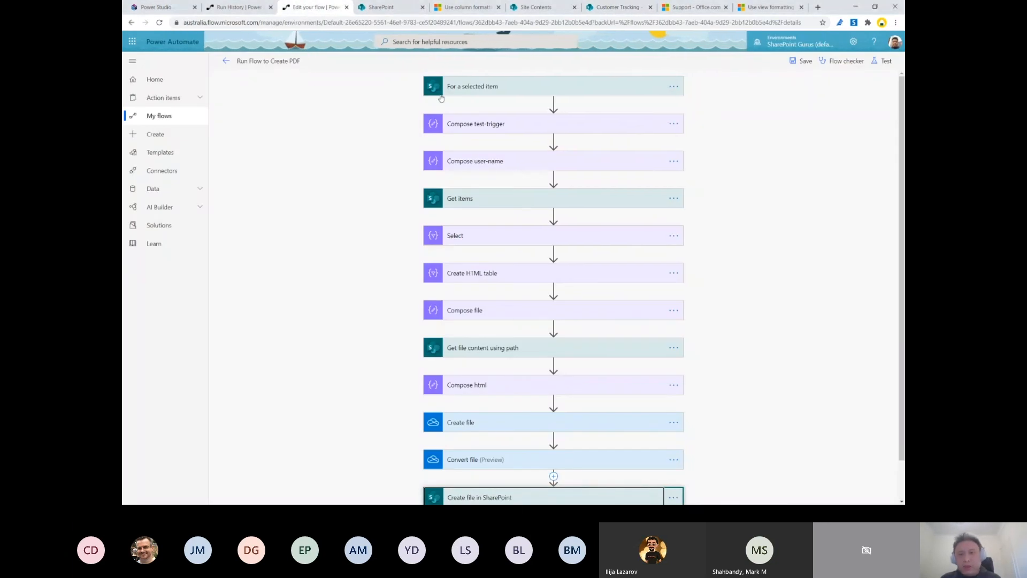
left_click(485, 87)
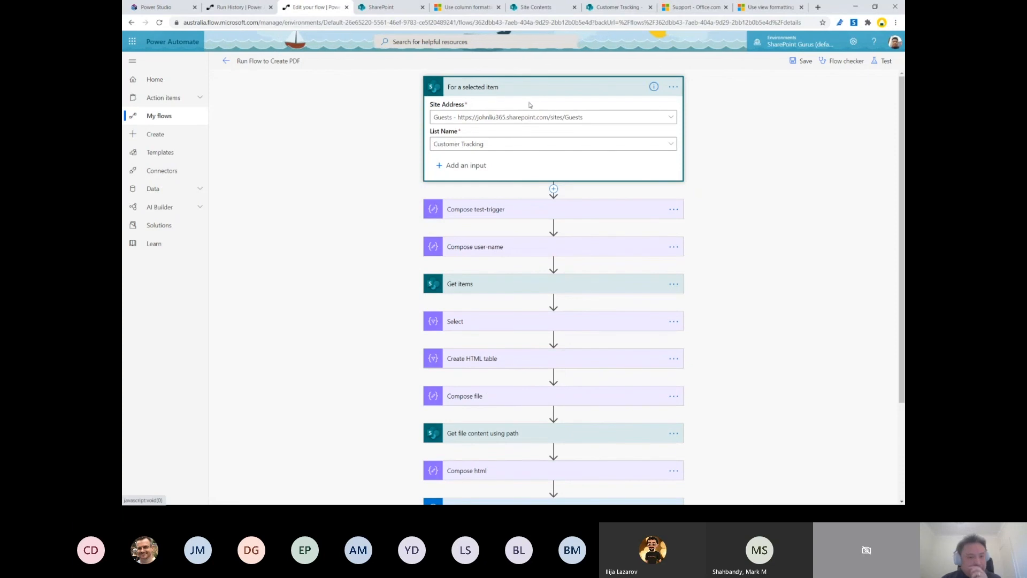
left_click(670, 119)
left_click(671, 119)
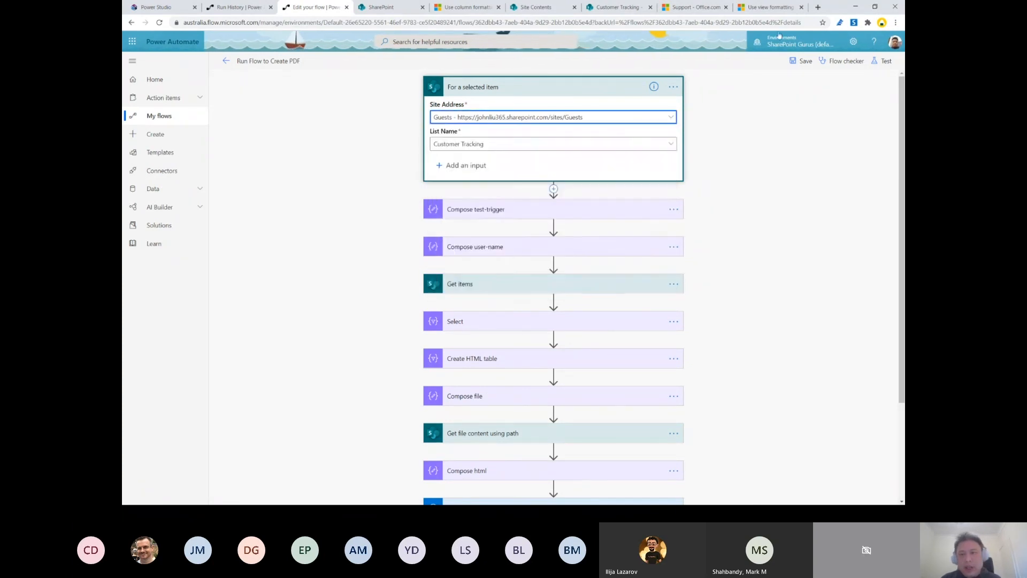
Step: Copy the ValoFest site's base address, up to /sites/valofest-1/, from the Customer Tracking list page in SharePoint
left_click(618, 7)
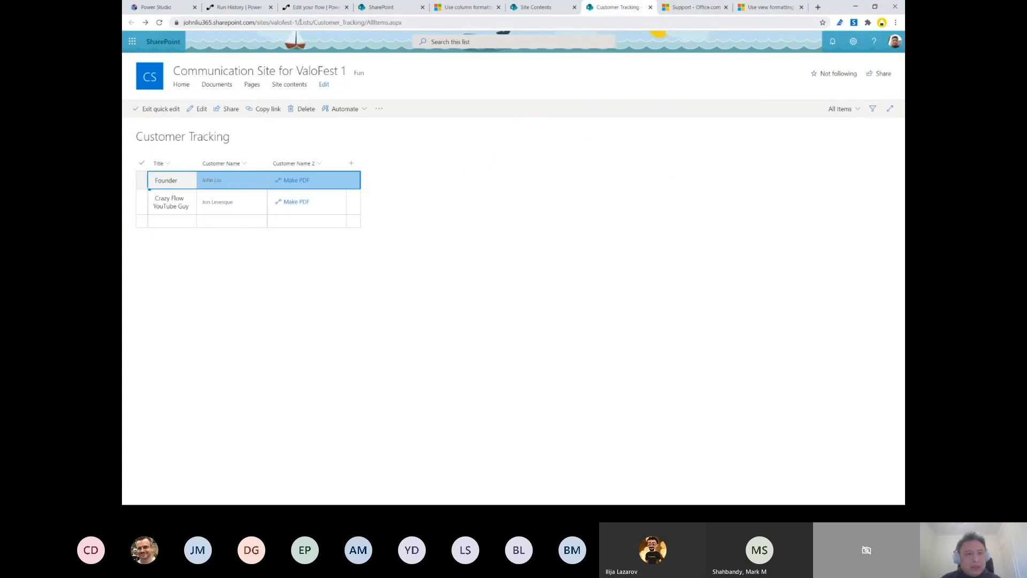
left_click_drag(300, 22, 184, 22)
key("ctrl+c")
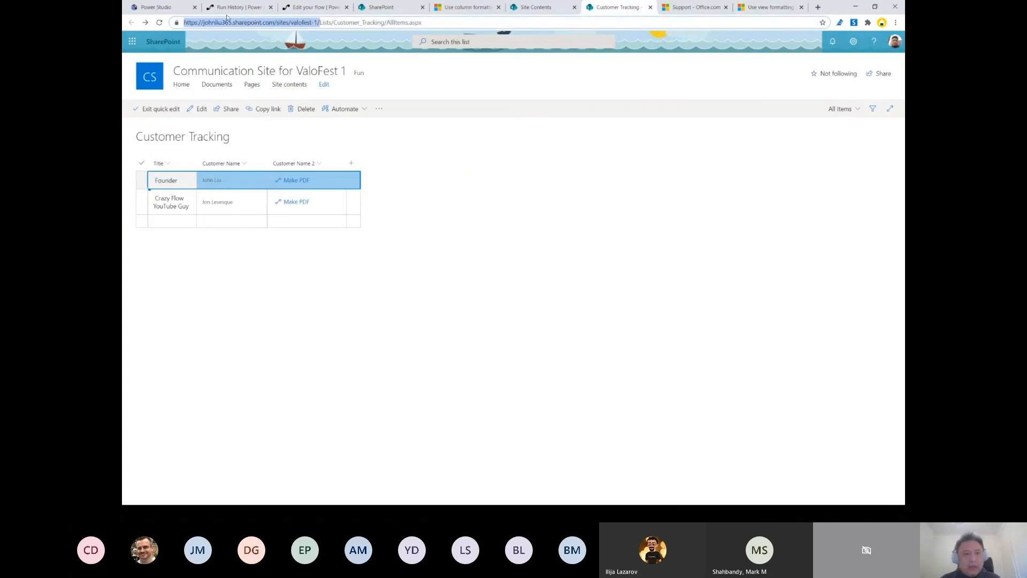
Step: Back in Power Automate, set the For a selected item trigger's Site Address to the copied valofest-1 URL as a custom item, without the trailing slash
left_click(300, 7)
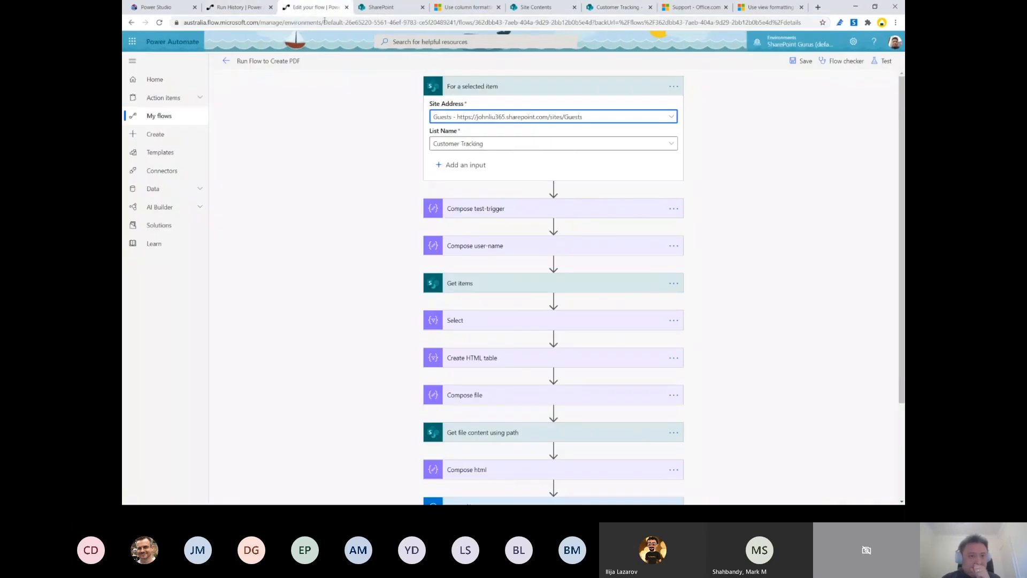
left_click(606, 119)
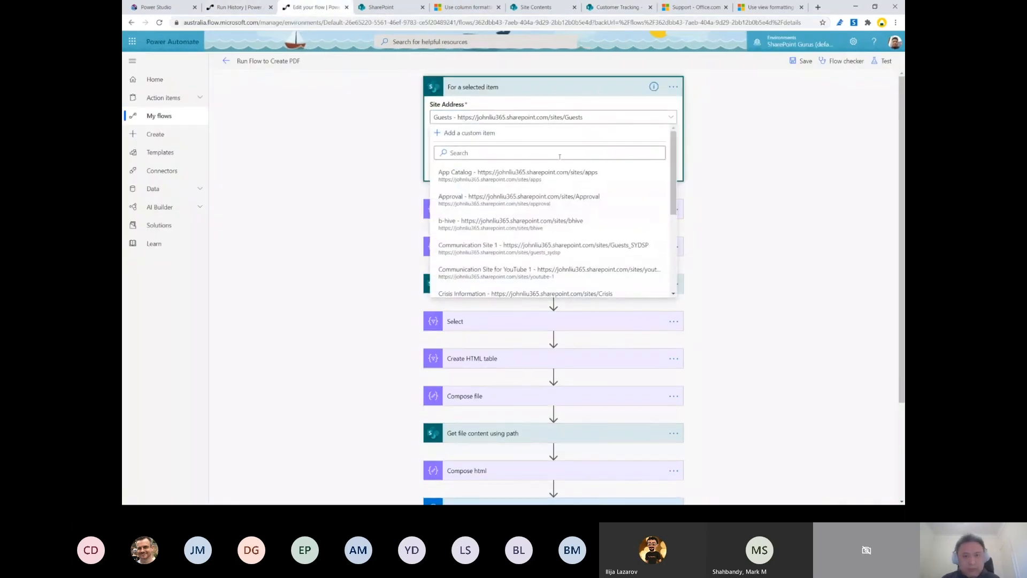
left_click(489, 133)
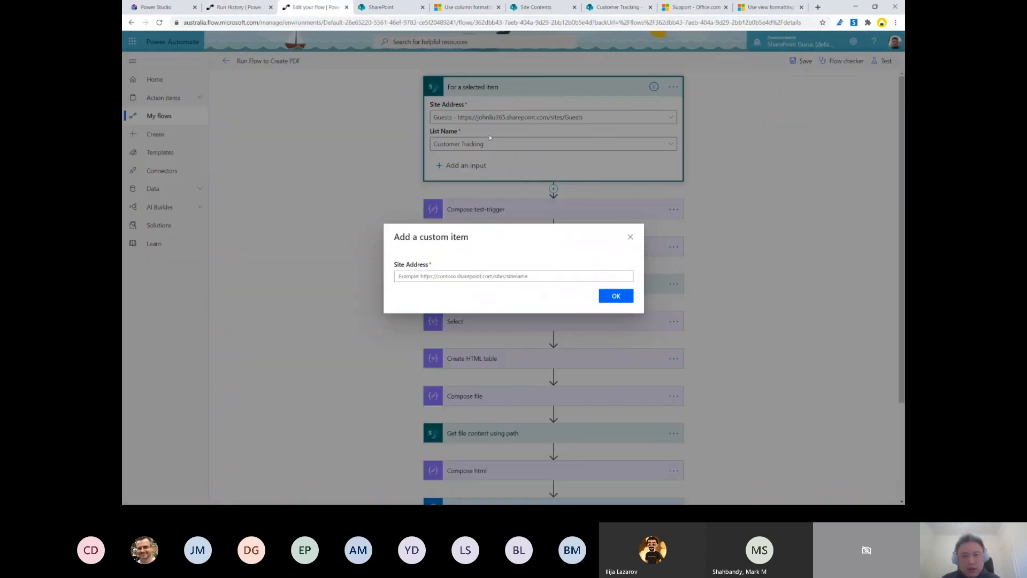
key("ctrl+v")
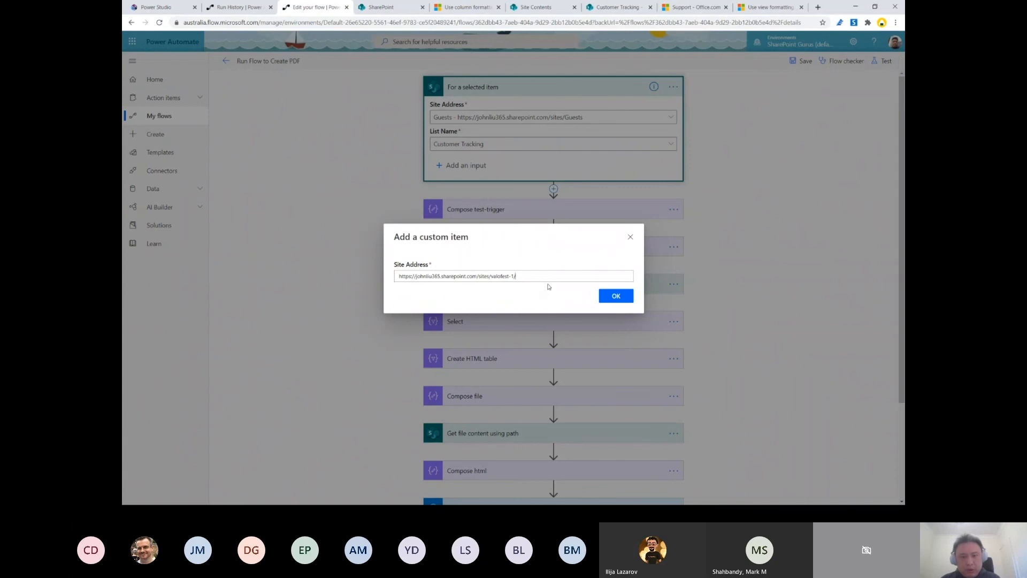
key("BackSpace")
left_click(614, 298)
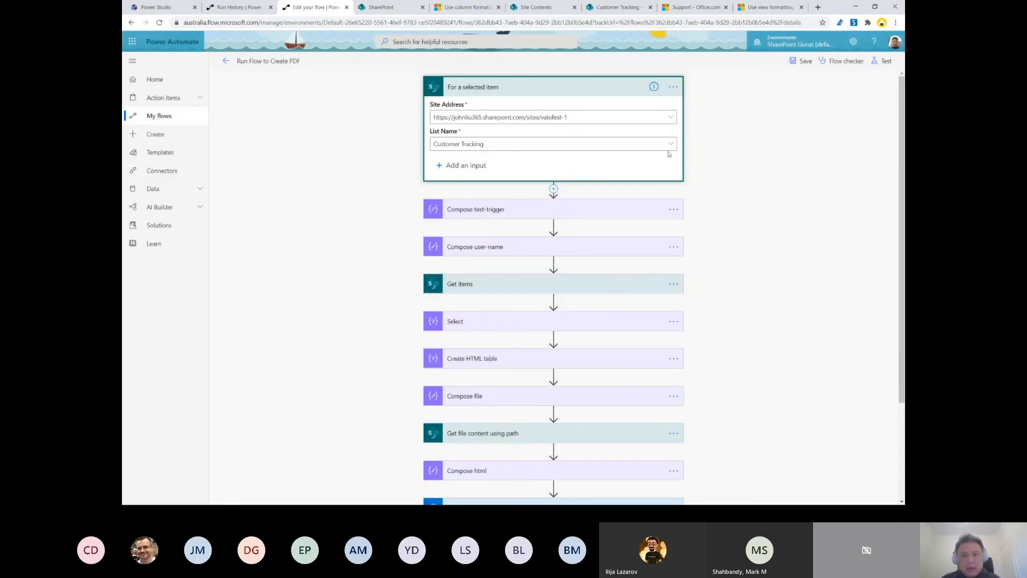
Step: Reselect the ValoFest site's Customer Tracking list as the List Name of the For a selected item trigger
left_click(670, 144)
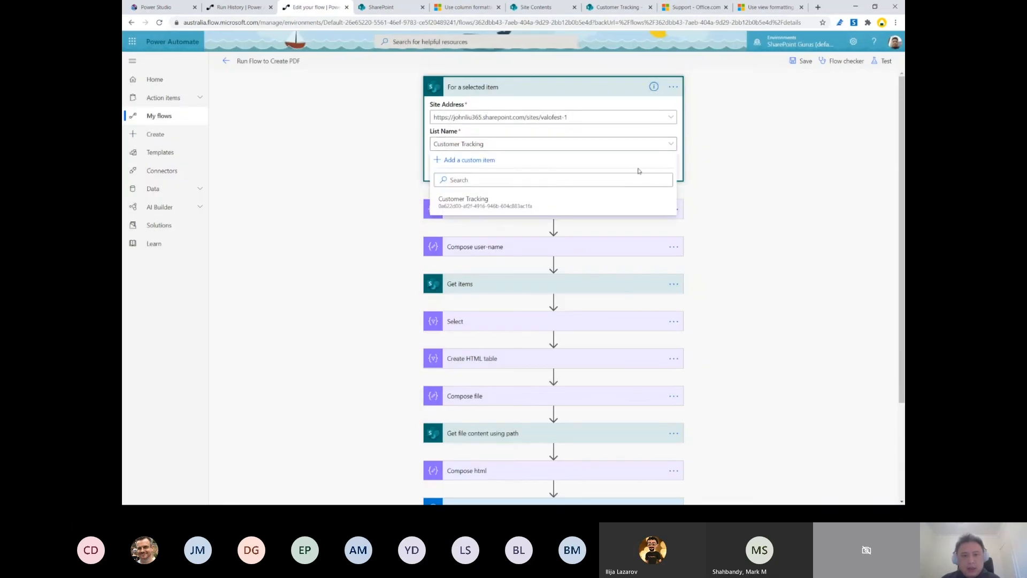
left_click(466, 205)
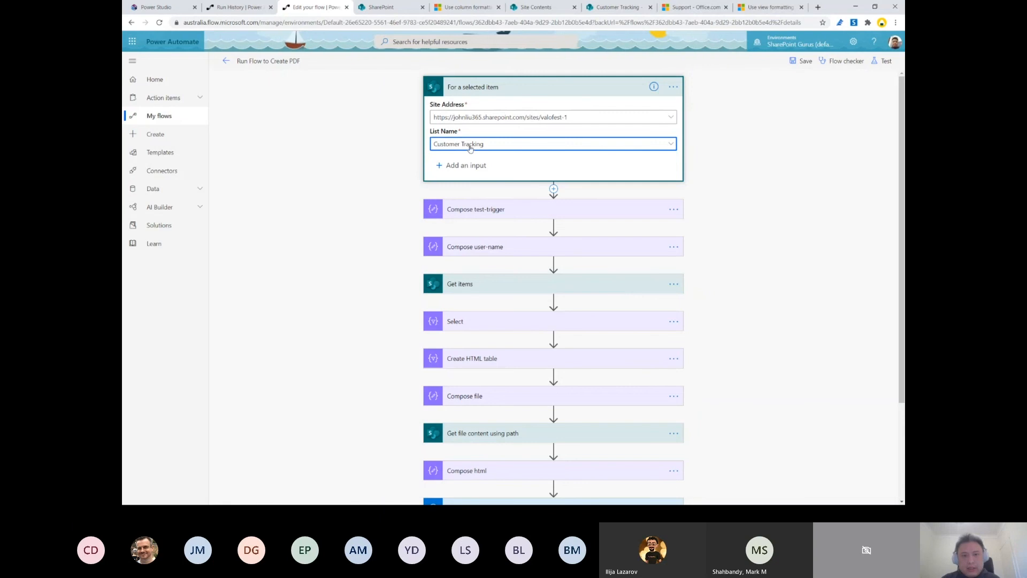
left_click(659, 146)
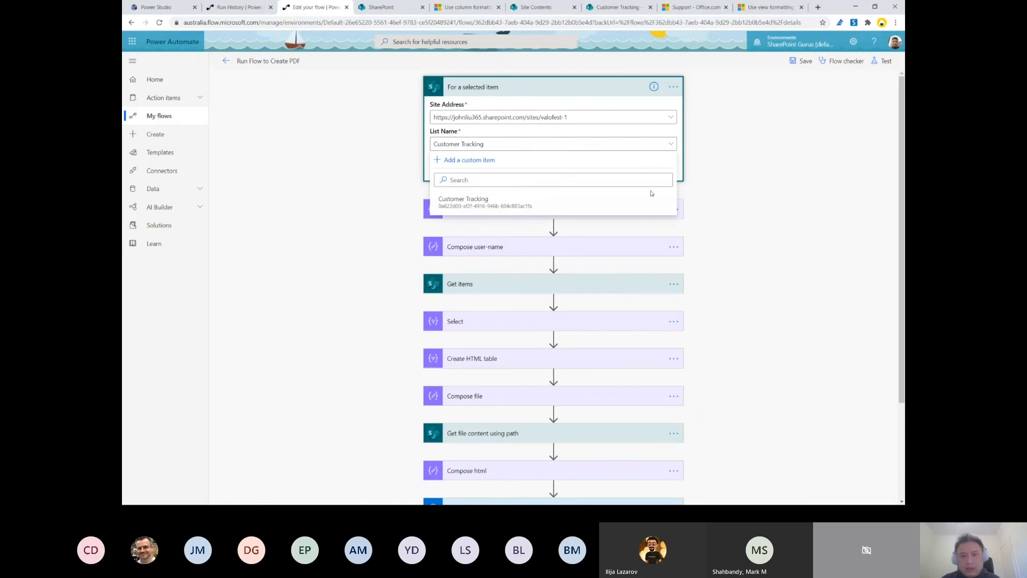
left_click(580, 202)
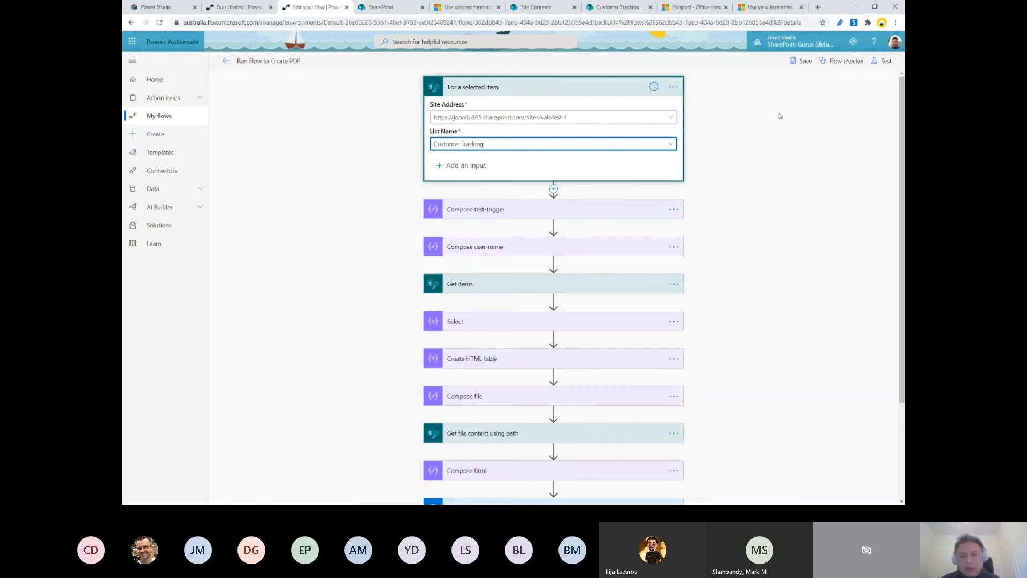
Step: Set the Get items action's Site Address to the copied valofest-1 site URL as a custom item
scroll(770, 187, "down", 1)
left_click(580, 243)
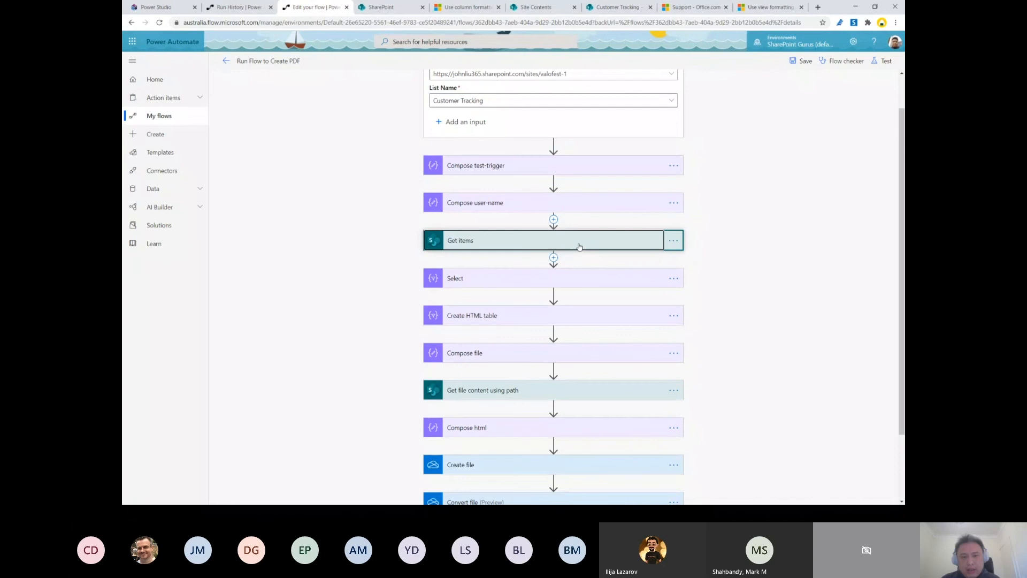
left_click(671, 271)
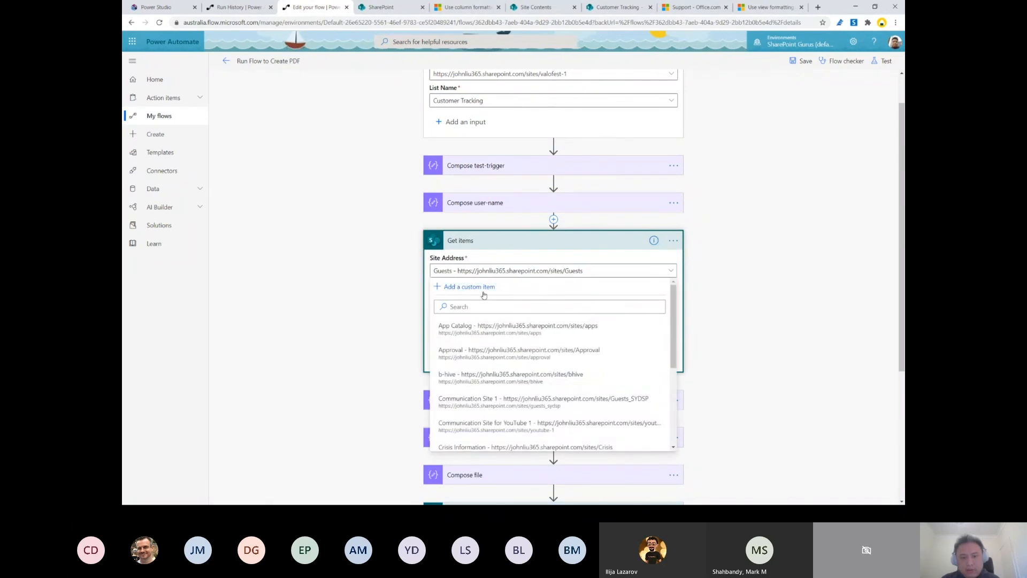
scroll(541, 370, "down", 2)
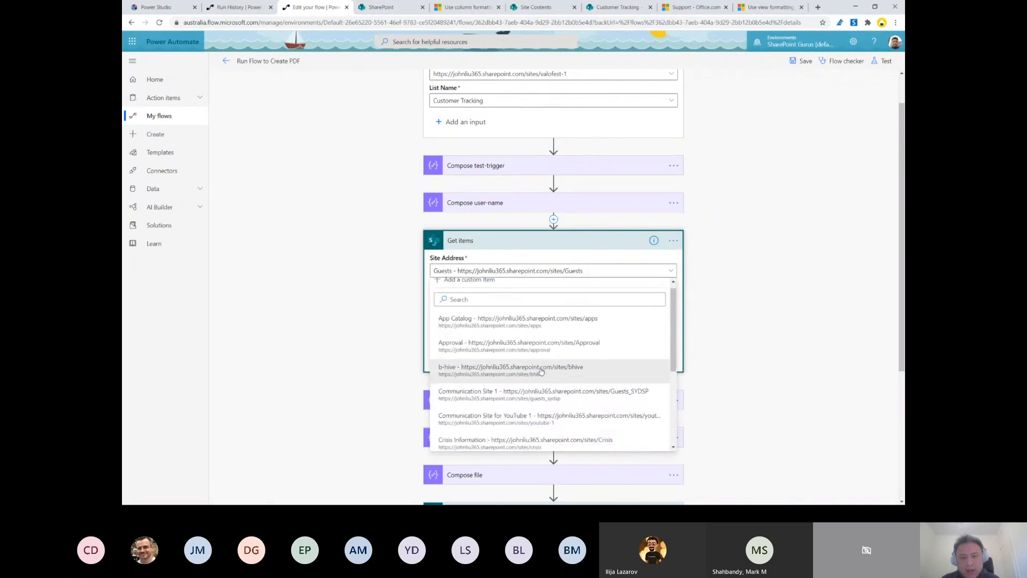
scroll(557, 412, "down", 3)
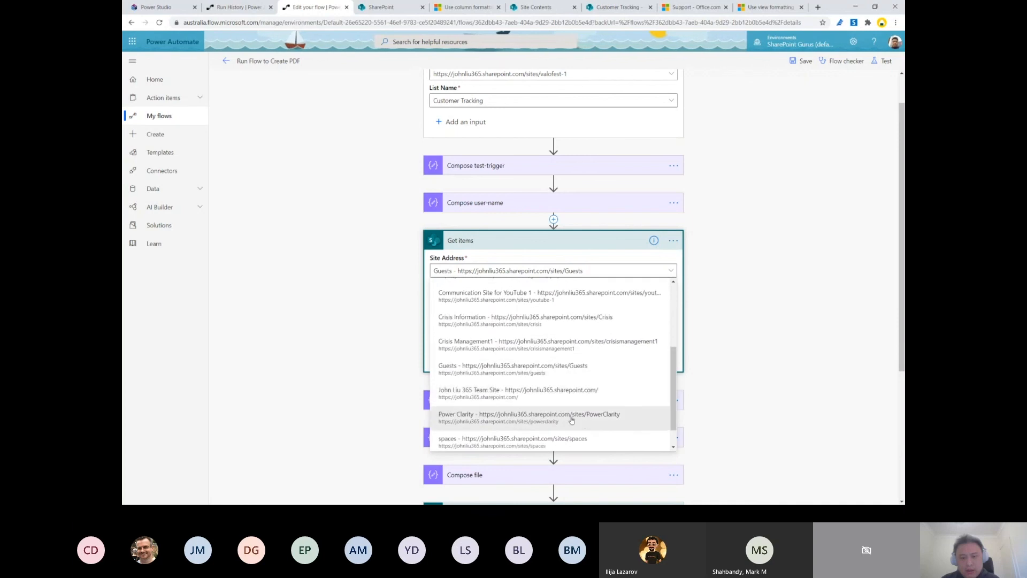
scroll(535, 375, "up", 5)
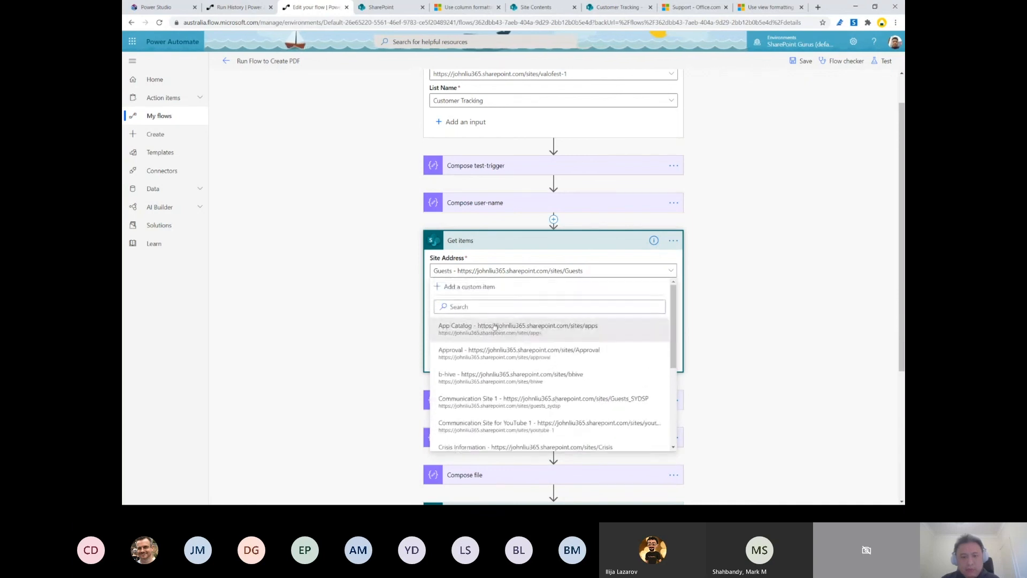
left_click(485, 293)
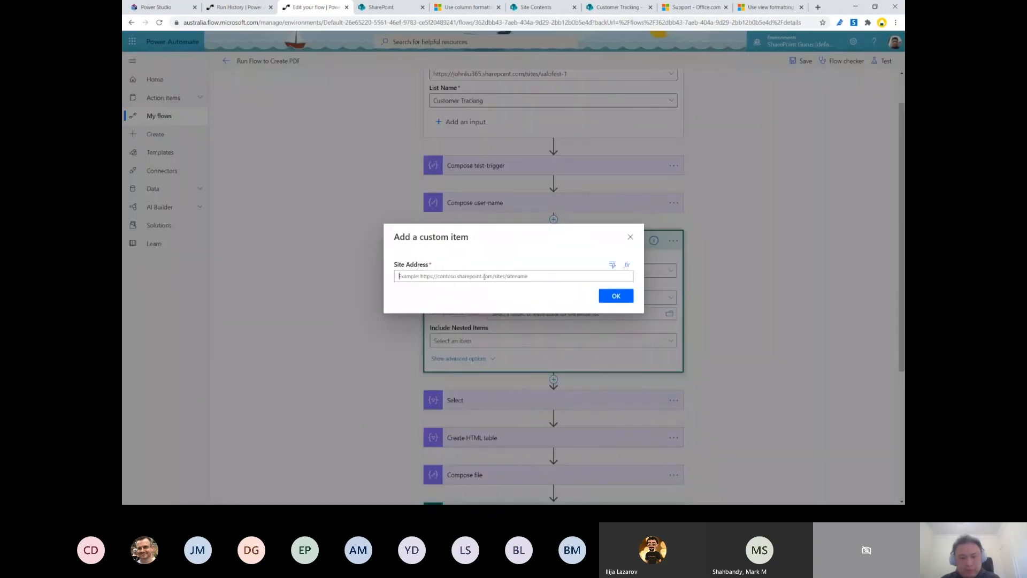
type("https://johnliu365.sharepoint.com/sites/valofest-1/")
left_click(615, 296)
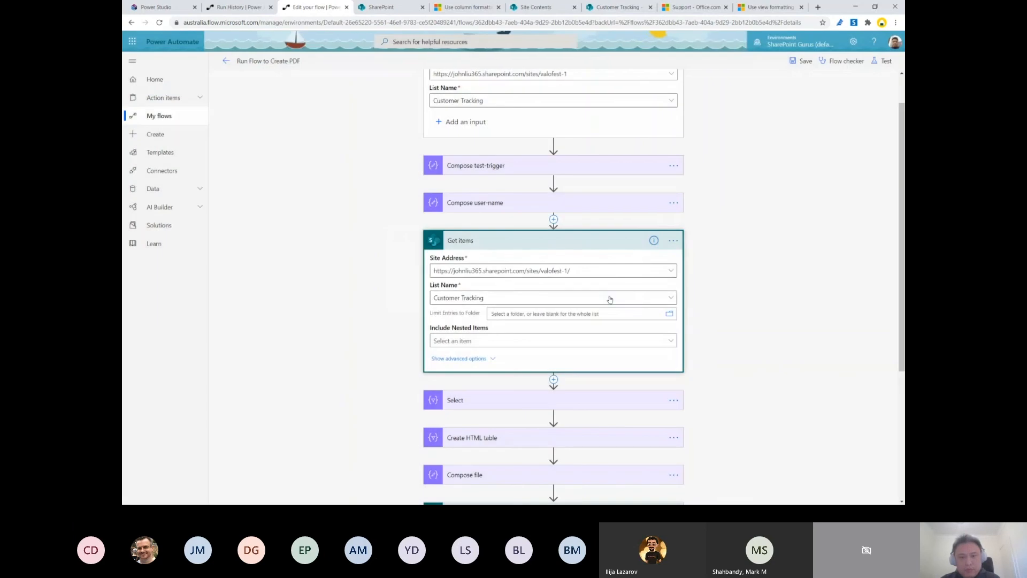
Step: Reselect Customer Tracking as the Get items action's List Name, and review its advanced options including the Filter Query before collapsing it
left_click(484, 298)
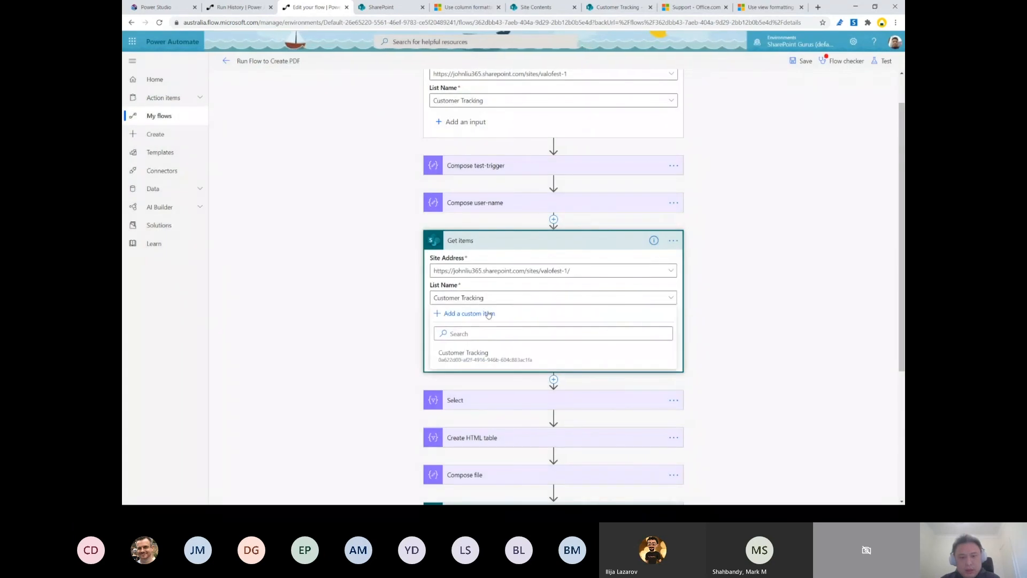
left_click(488, 354)
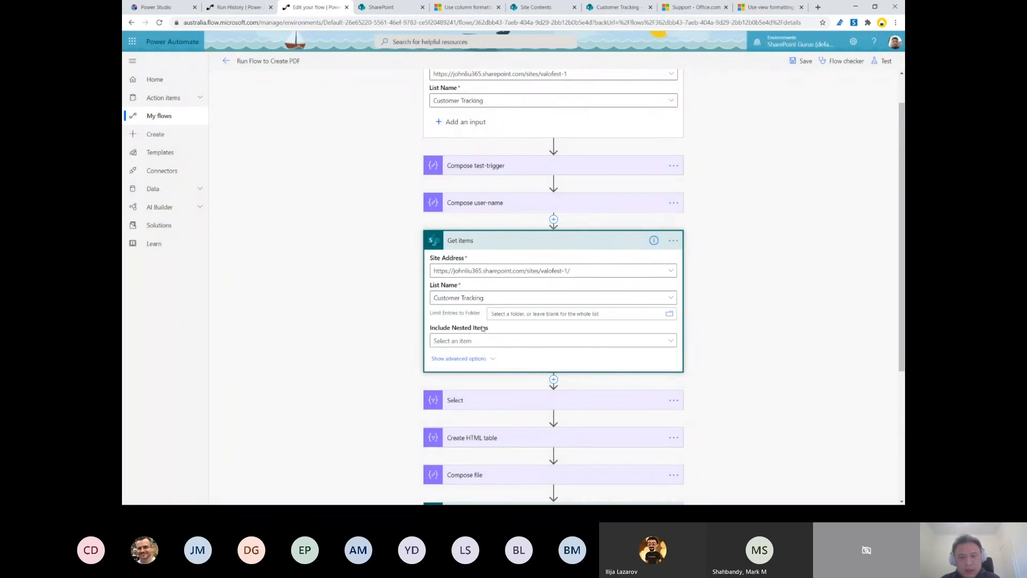
left_click(451, 359)
scroll(407, 360, "down", 3)
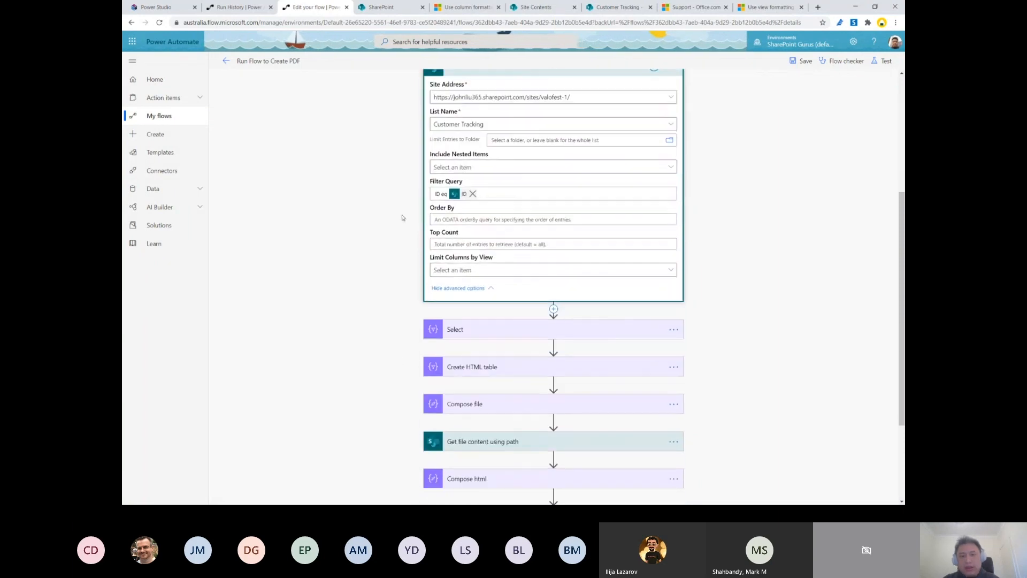
scroll(475, 190, "up", 2)
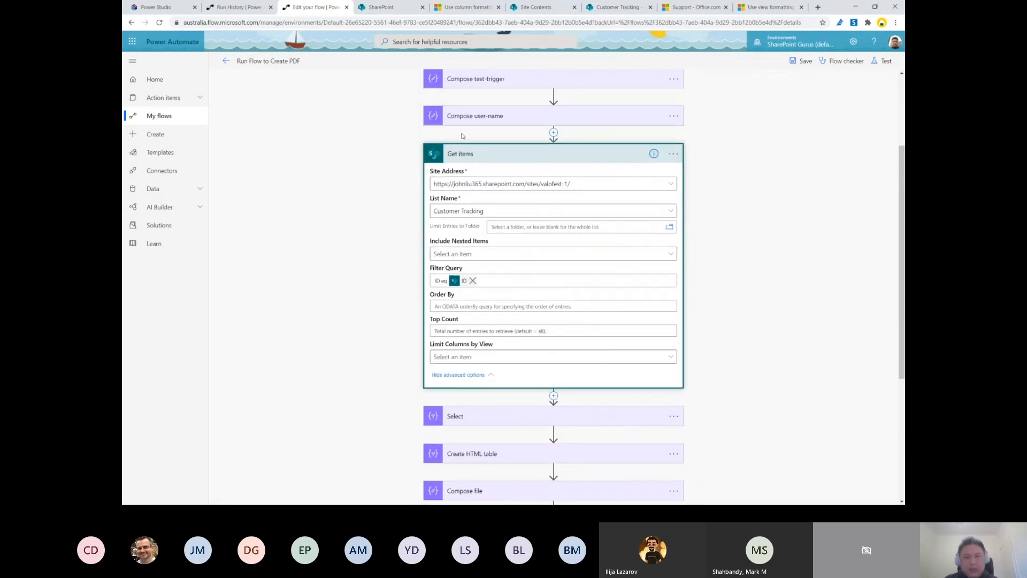
left_click(477, 155)
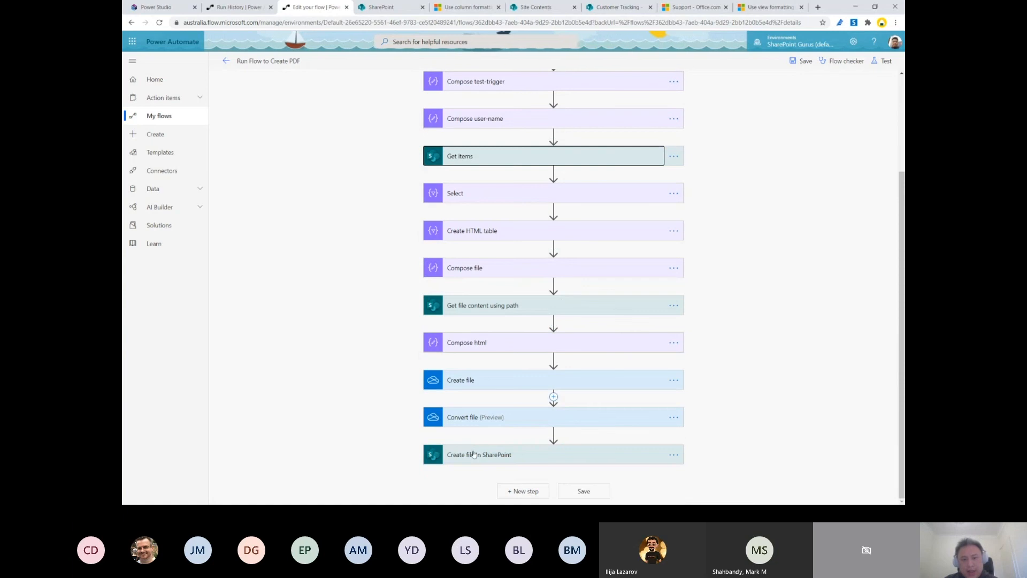
Step: Set the Site Address of the Create file in SharePoint action to the copied valofest-1 URL as a custom item
left_click(497, 454)
scroll(704, 469, "down", 2)
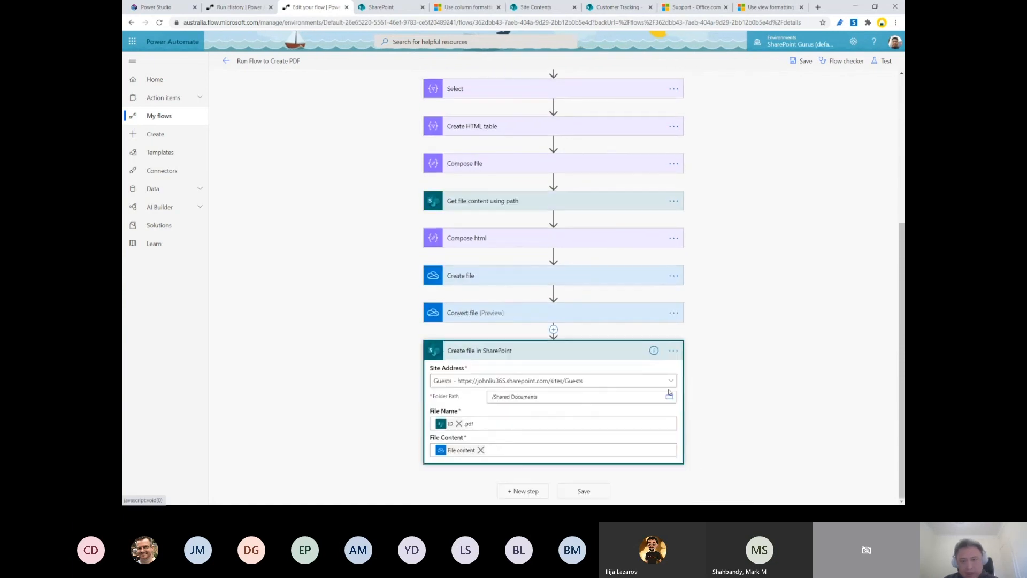
left_click(671, 381)
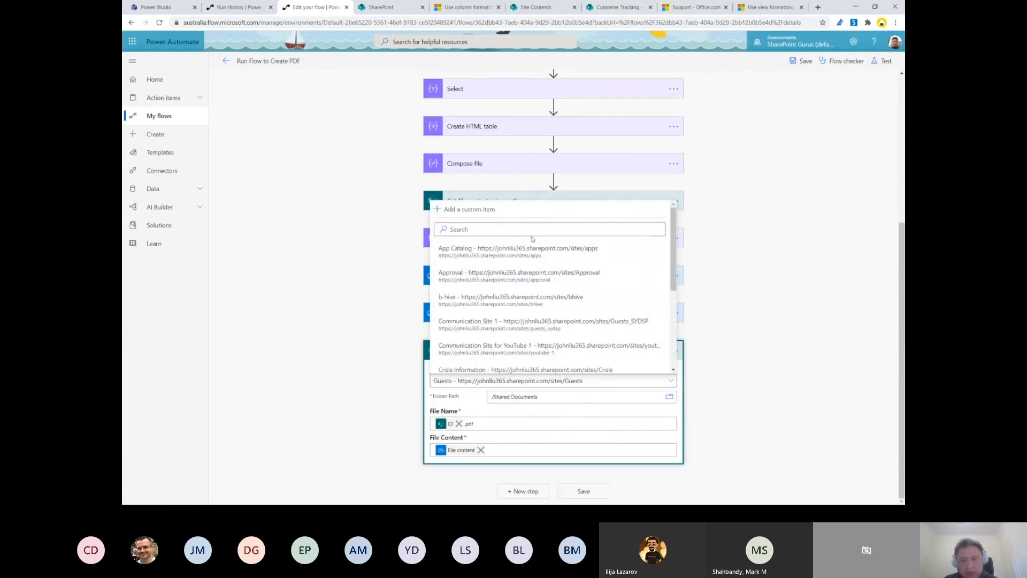
left_click(478, 210)
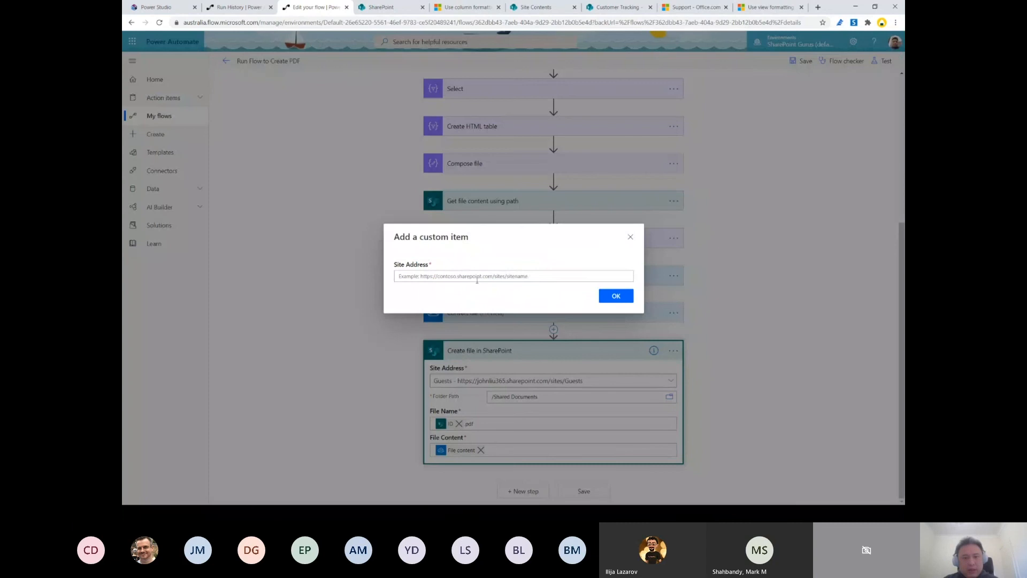
type("https://johnliu365.sharepoint.com/sites/valofest-1/")
left_click(608, 297)
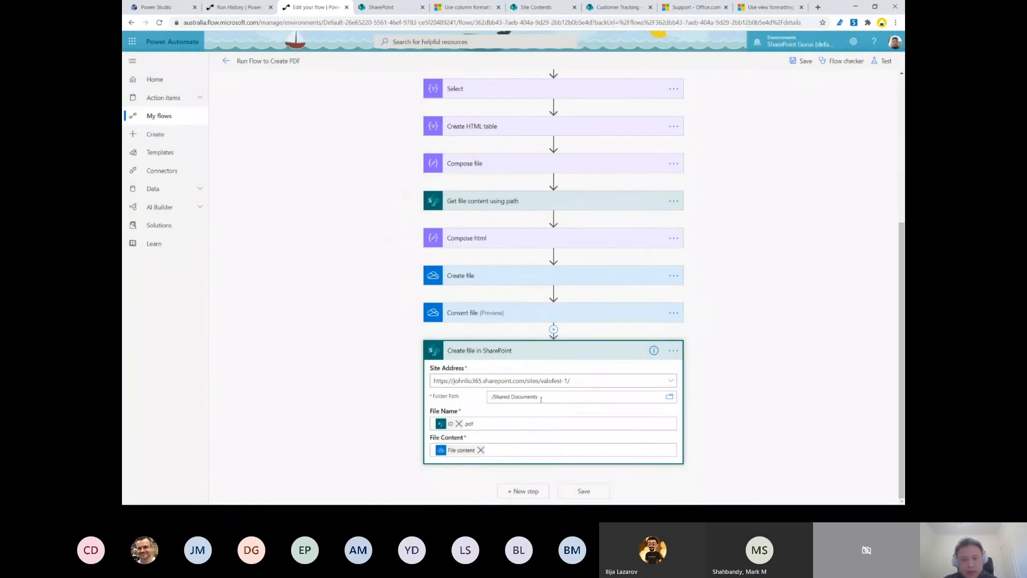
Step: Choose the site's Shared Documents folder as the Folder Path for the created file, save the flow and recheck its trigger
left_click(669, 397)
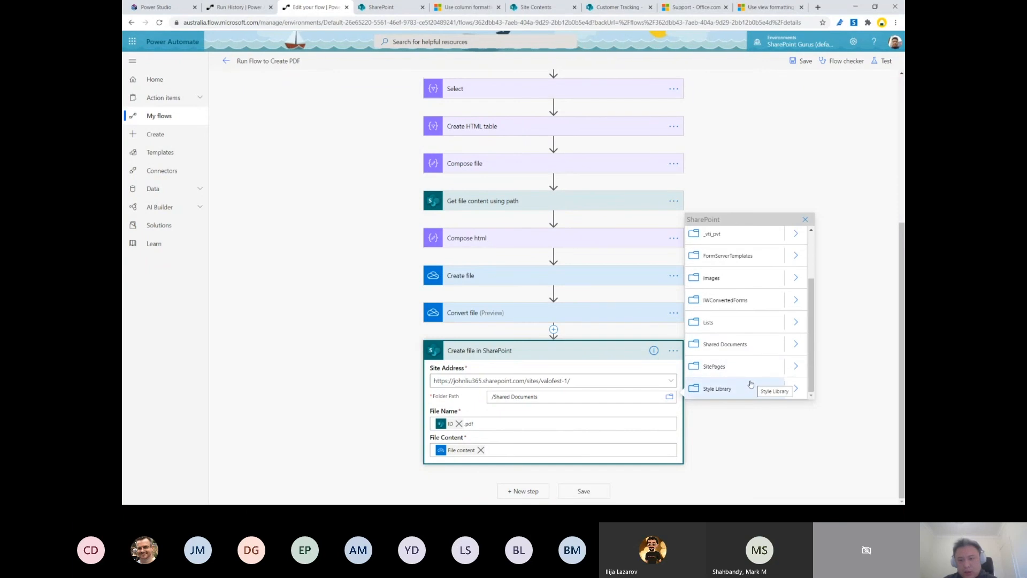
left_click(720, 345)
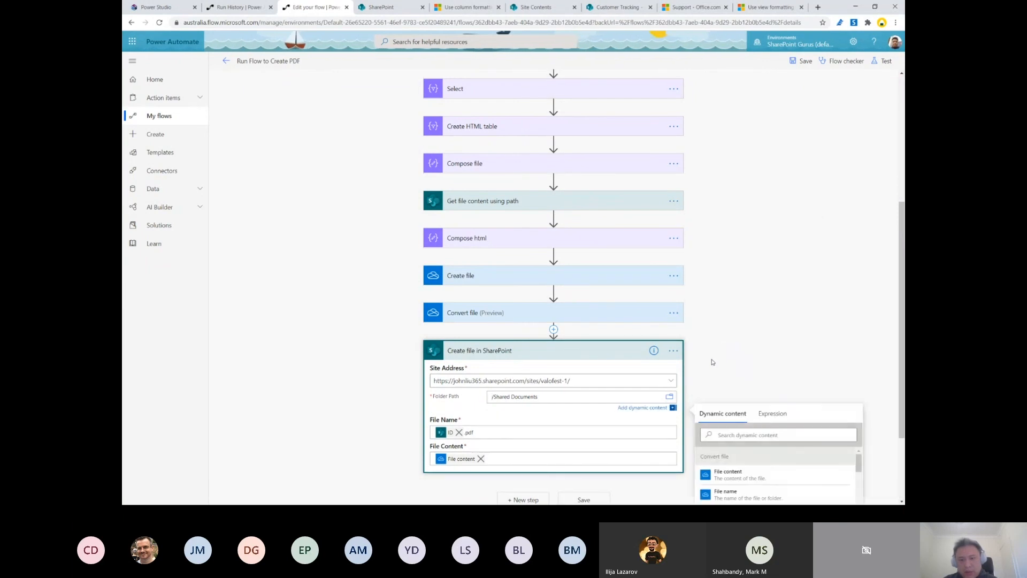
left_click(802, 61)
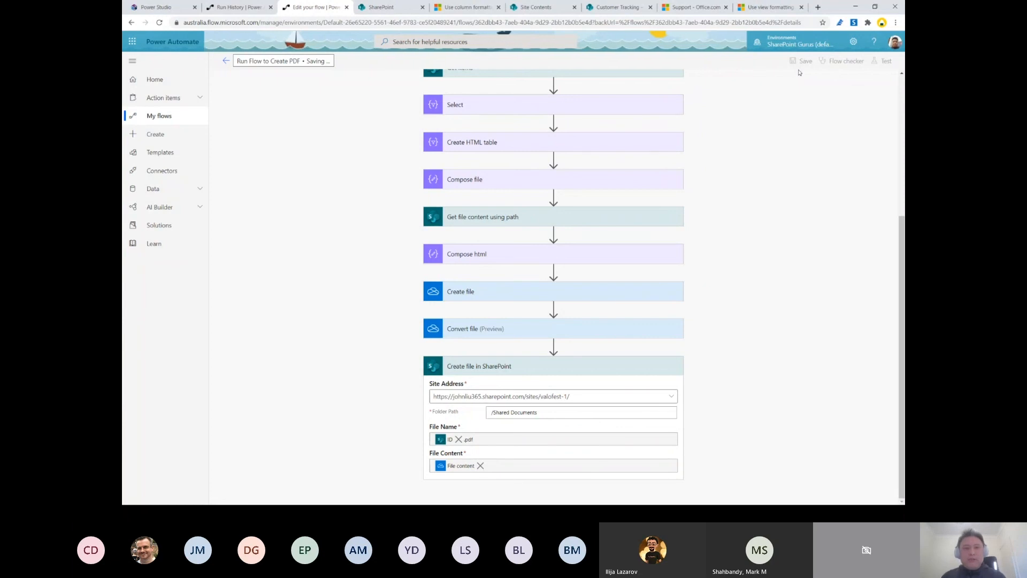
scroll(785, 217, "up", 3)
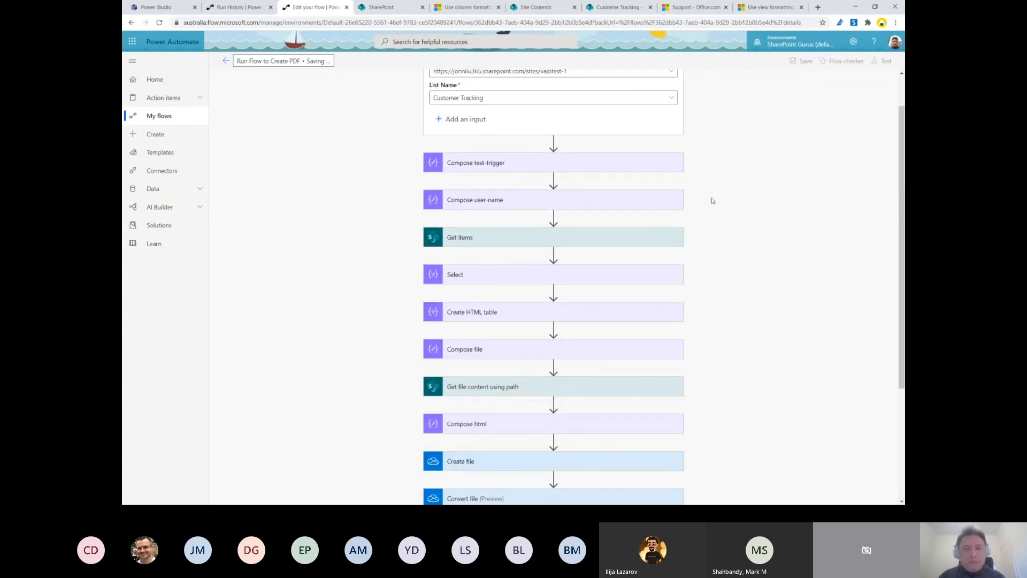
scroll(358, 130, "up", 1)
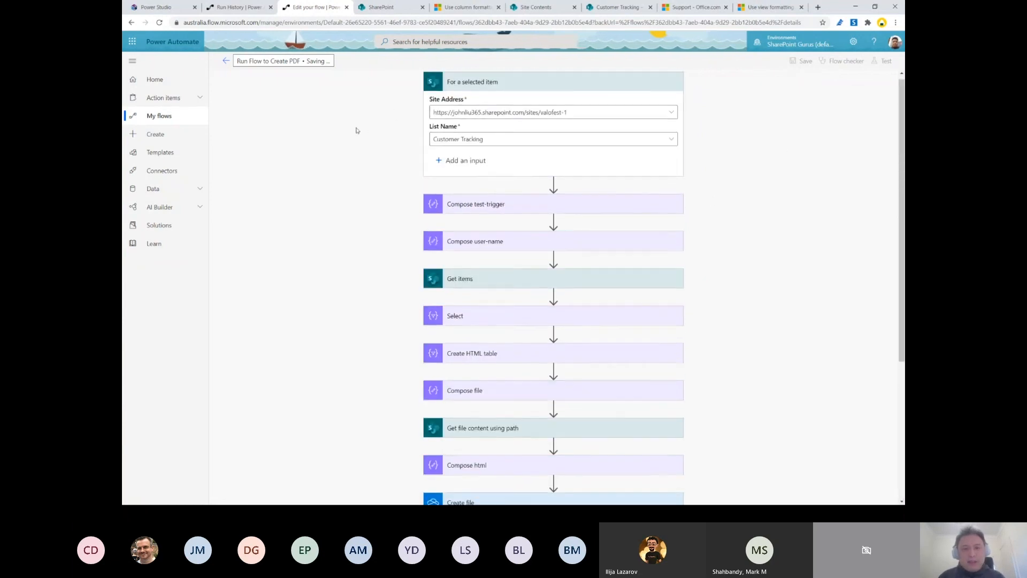
left_click(486, 88)
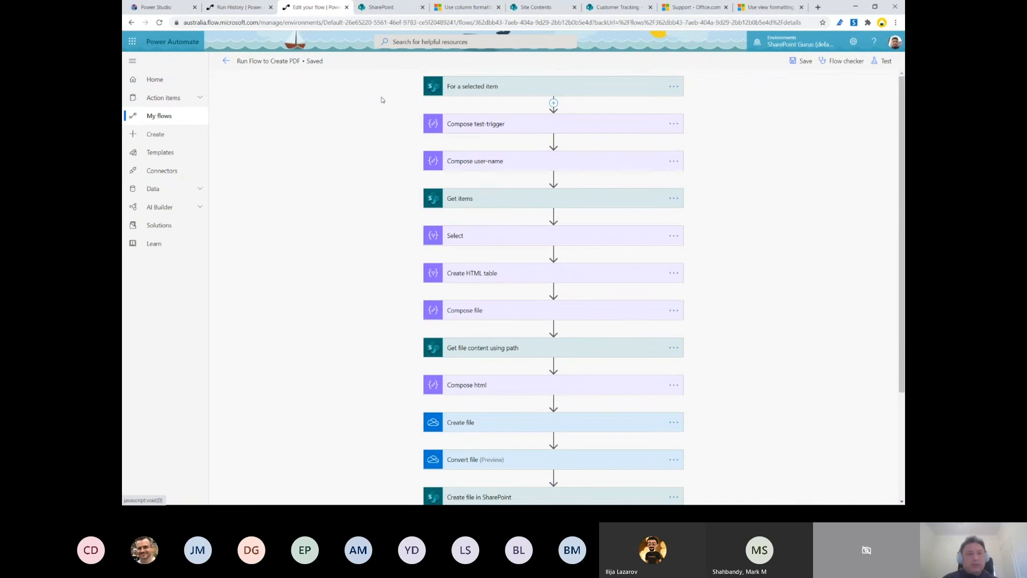
left_click(487, 88)
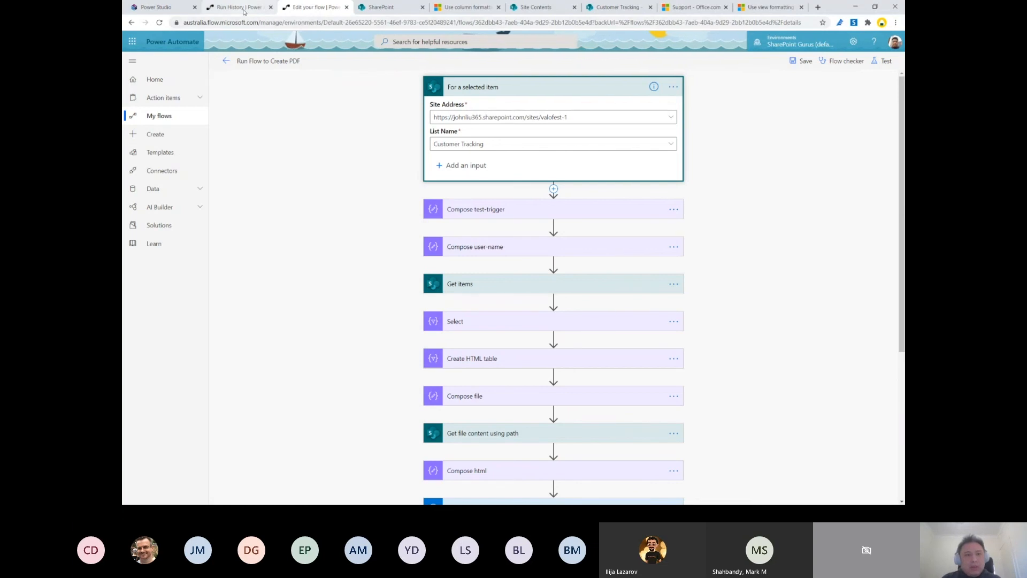
Step: Switch to the Customer Tracking list in SharePoint, exit quick edit and start Make PDF for the Founder item
left_click(611, 9)
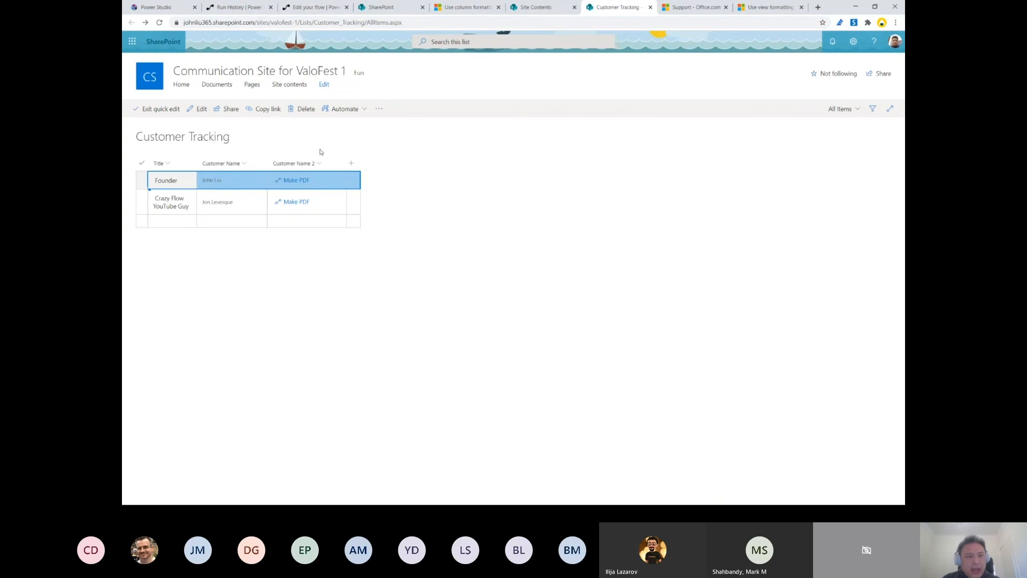
left_click(160, 108)
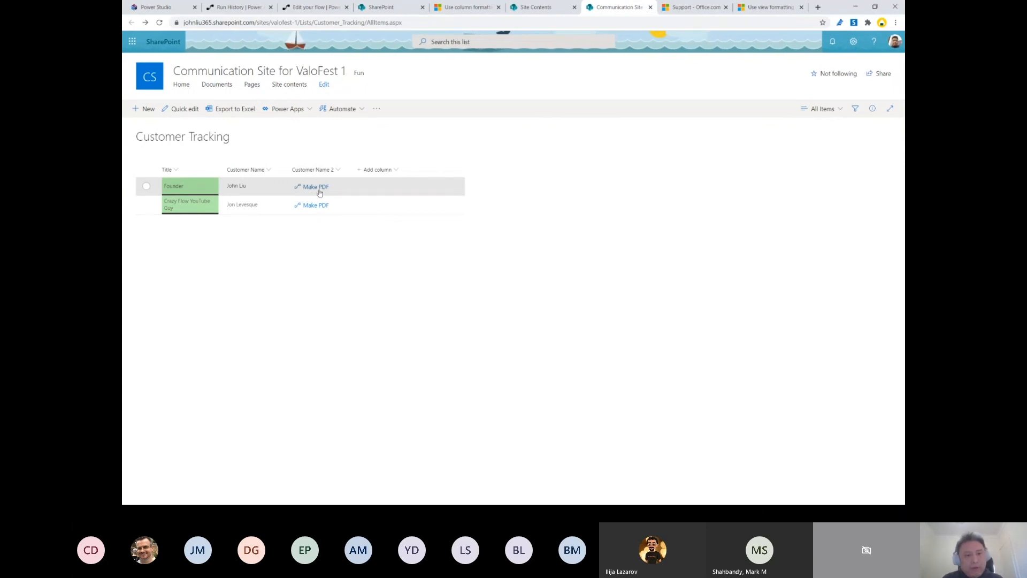
left_click(319, 191)
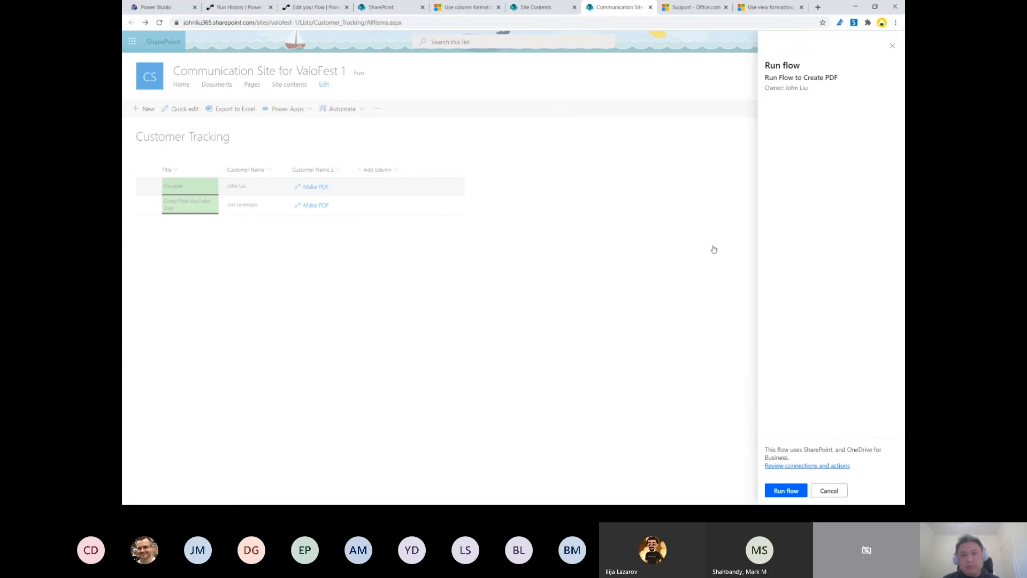
Step: Switch to Power Automate, check the flow's test options without running a test, and return to the flow's details page
left_click(311, 7)
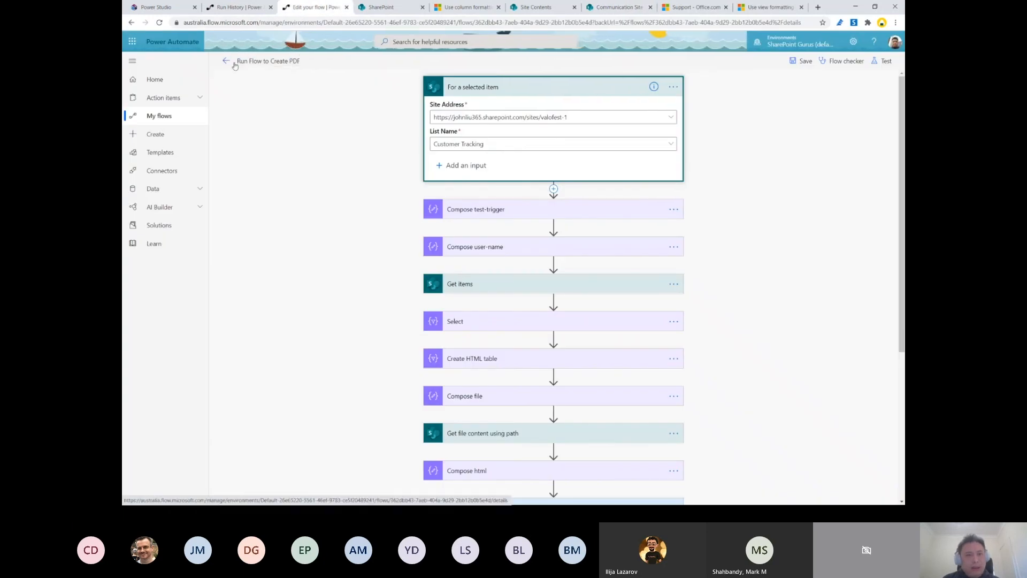
left_click(884, 63)
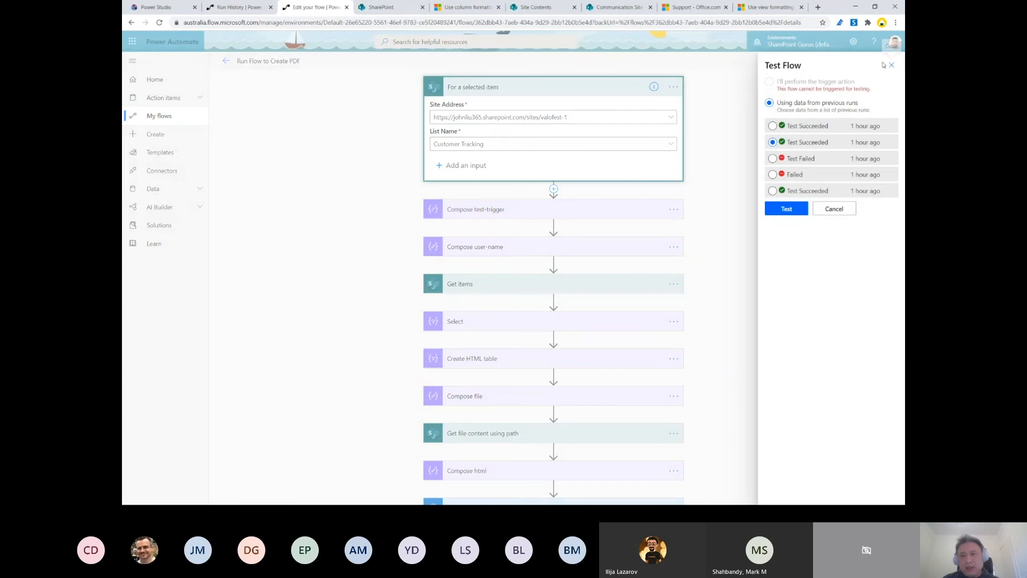
left_click(834, 209)
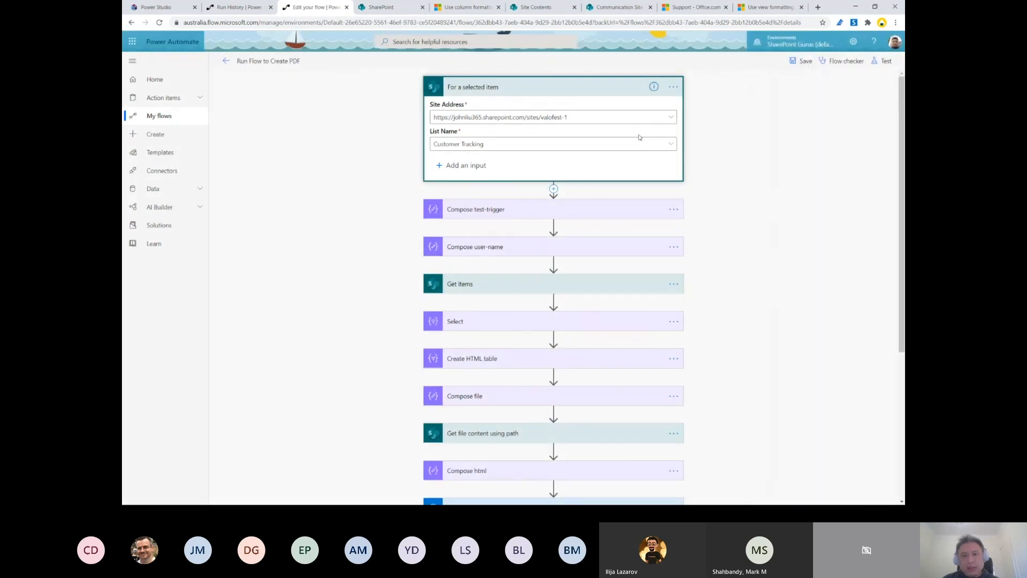
left_click(227, 62)
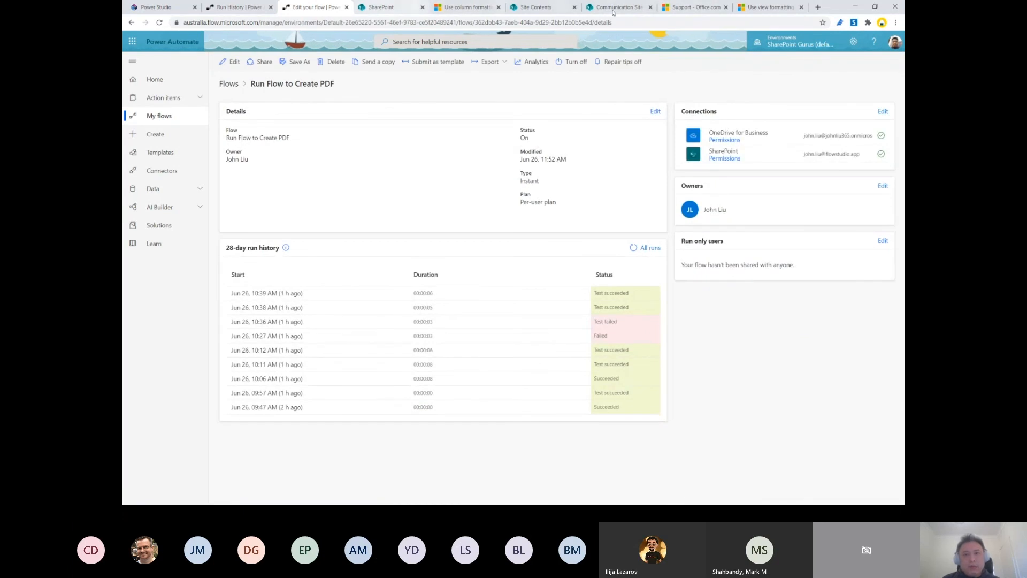
Step: Back in the SharePoint Customer Tracking list, run Run Flow to Create PDF for the Founder item
left_click(631, 11)
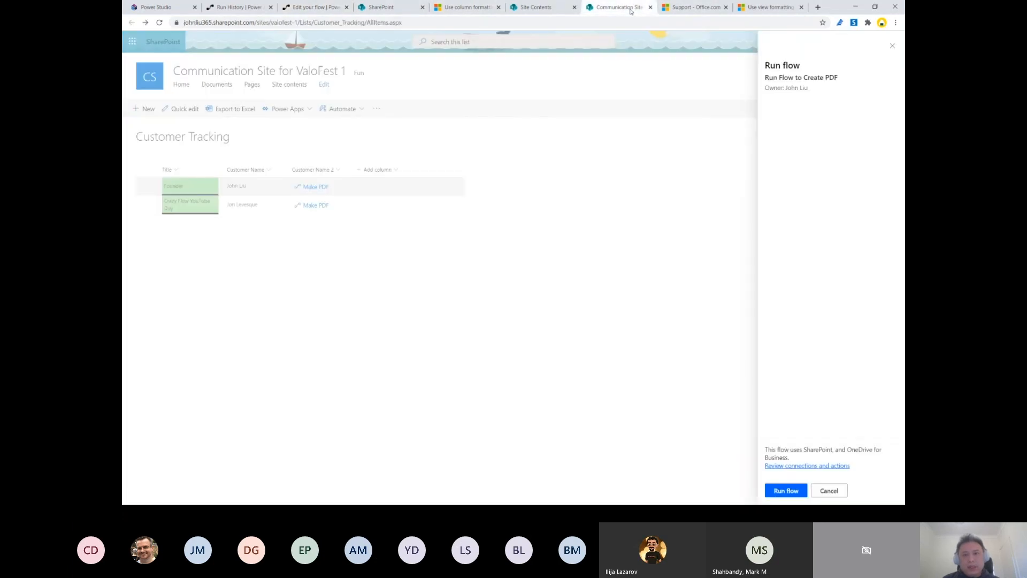
left_click(787, 492)
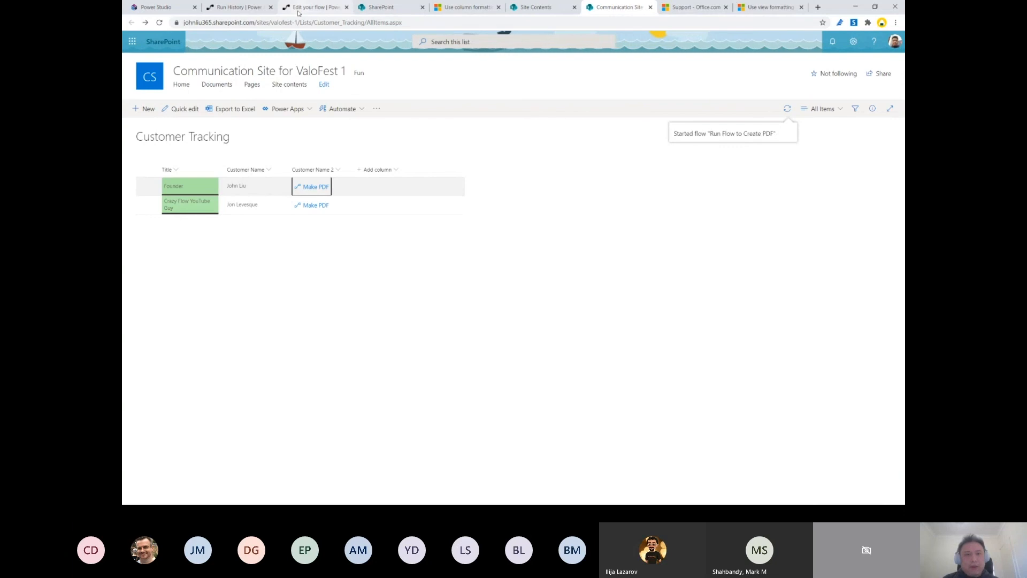
Step: Open the newest run from the flow's run history in Power Automate and expand its For a selected item trigger
left_click(313, 8)
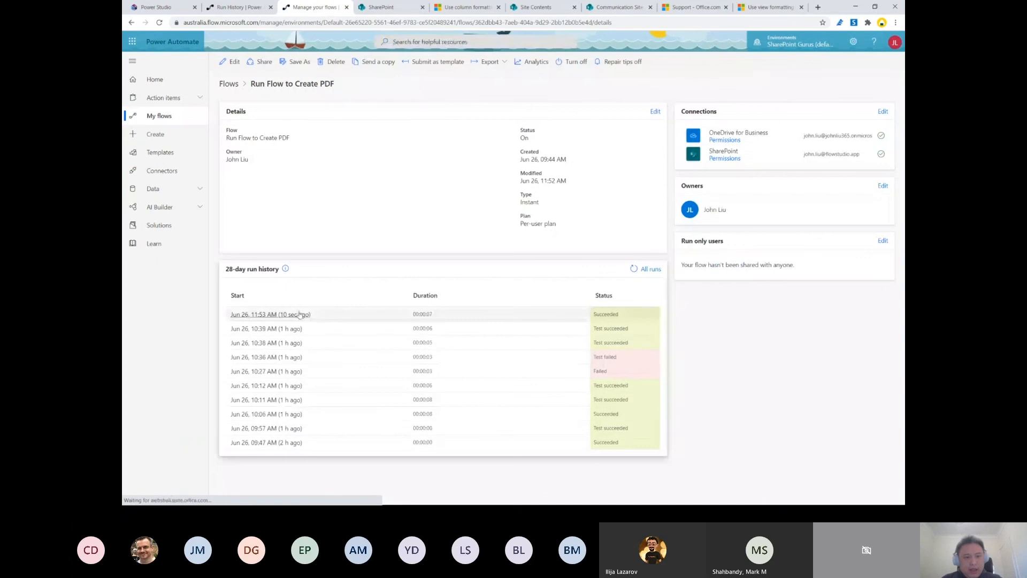
left_click(299, 314)
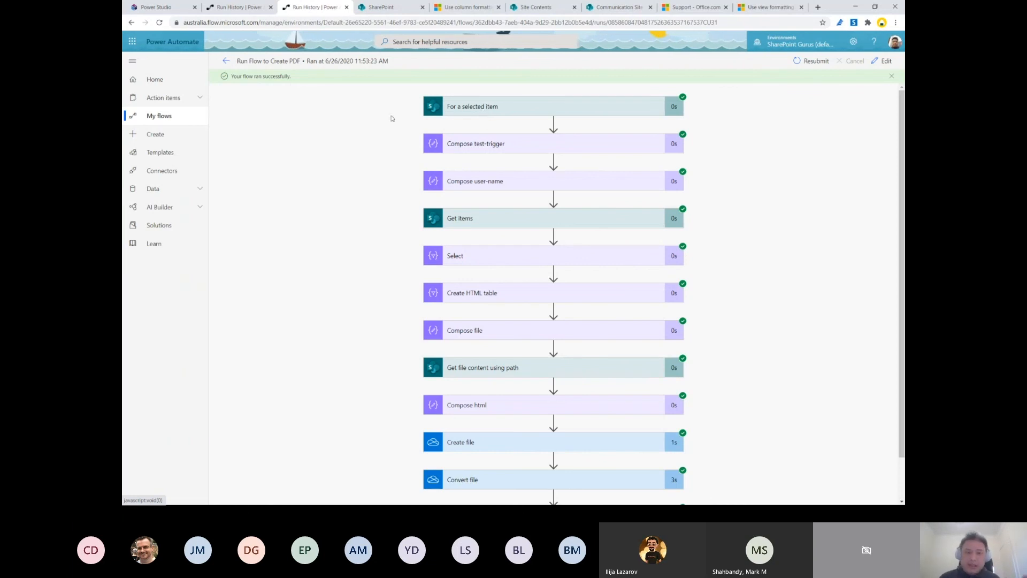
left_click(500, 111)
left_click(481, 112)
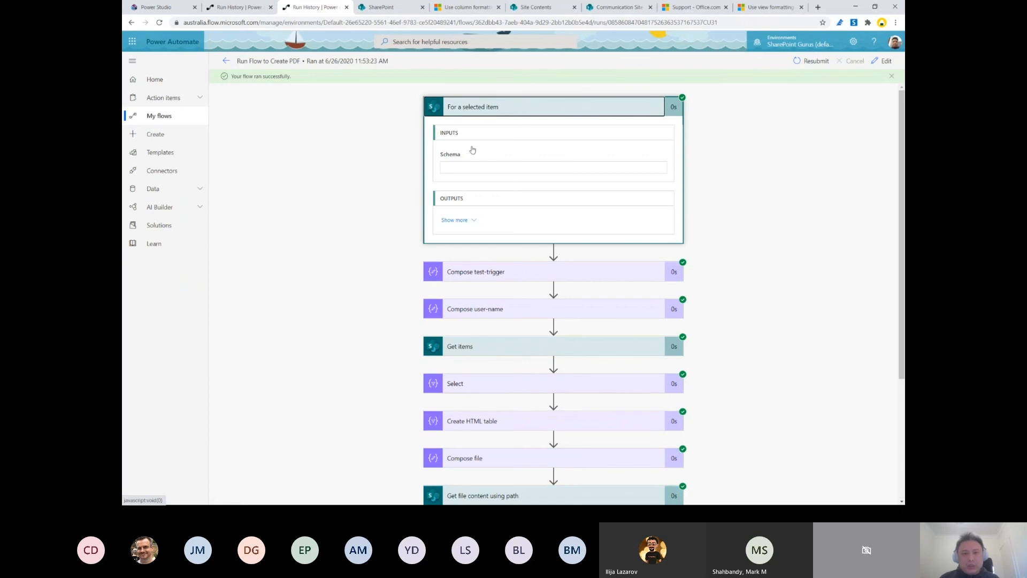
Step: Examine the input schema of the For a selected item trigger, highlight its required ID property and collapse the trigger
scroll(542, 192, "down", 10)
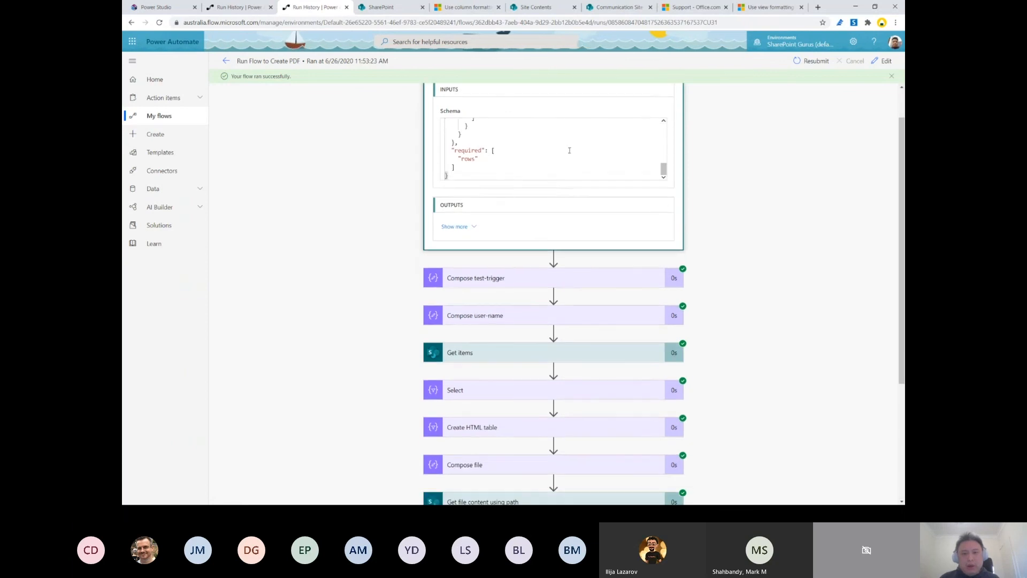
scroll(731, 183, "up", 2)
scroll(606, 194, "up", 2)
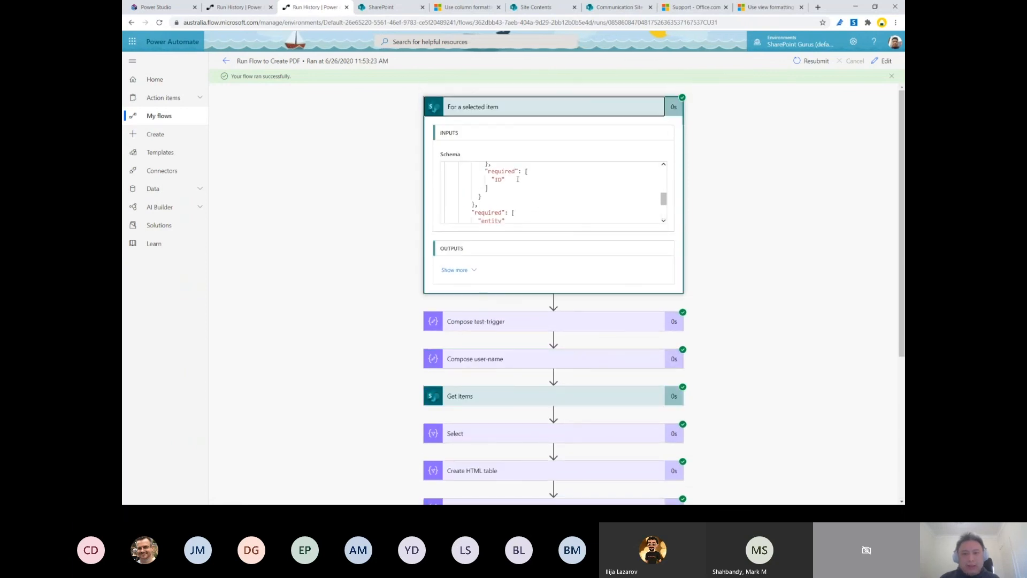
left_click_drag(488, 179, 518, 182)
left_click(522, 110)
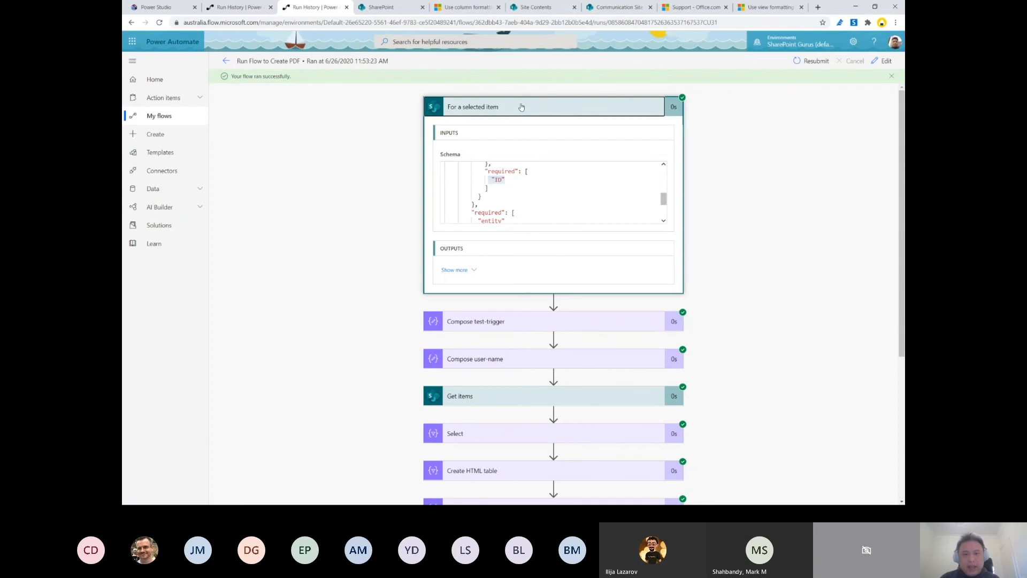
Step: Expand the Get items action, review its site address, list name and returned body, and collapse it
left_click(469, 223)
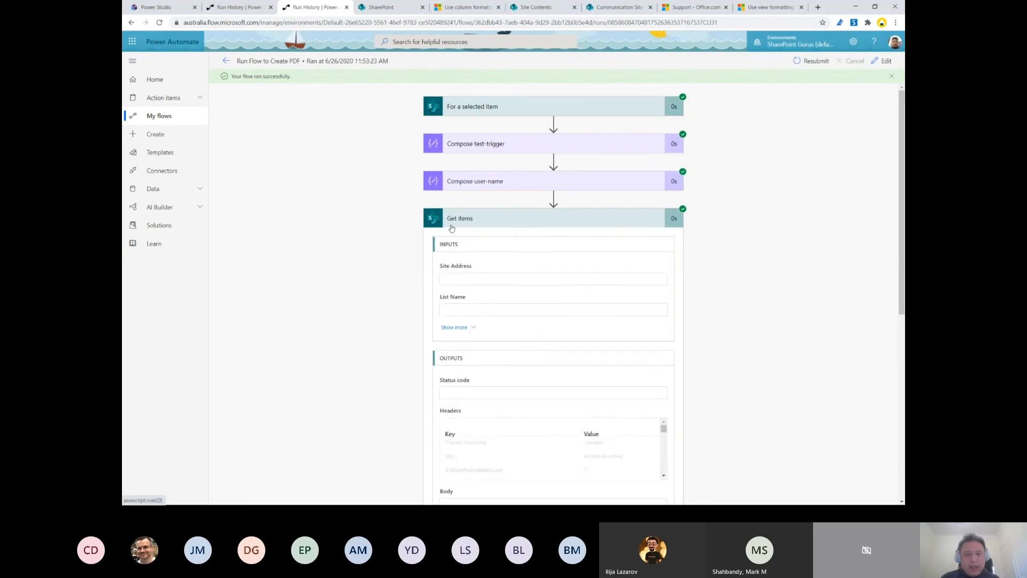
scroll(703, 272, "down", 2)
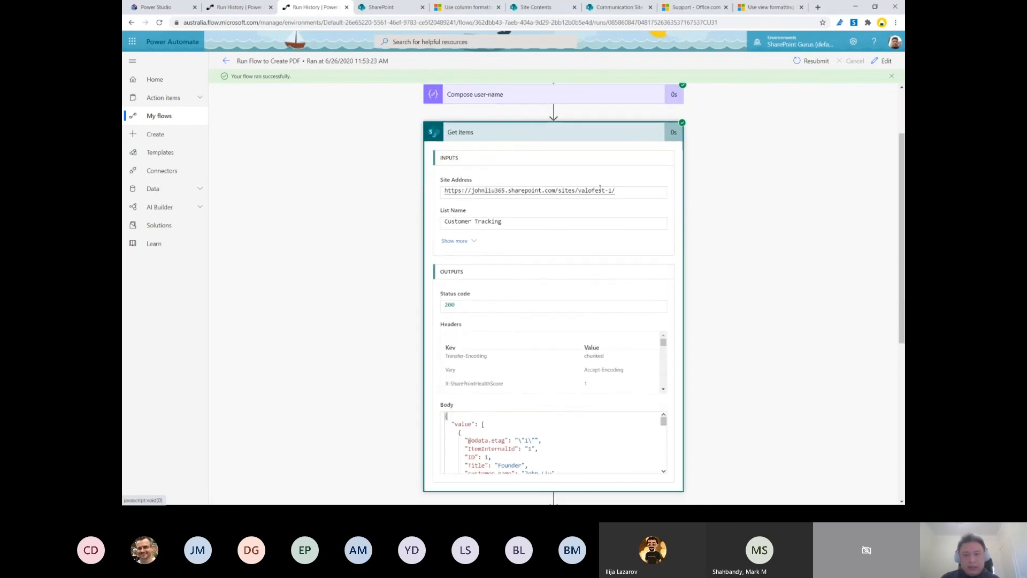
scroll(533, 432, "down", 5)
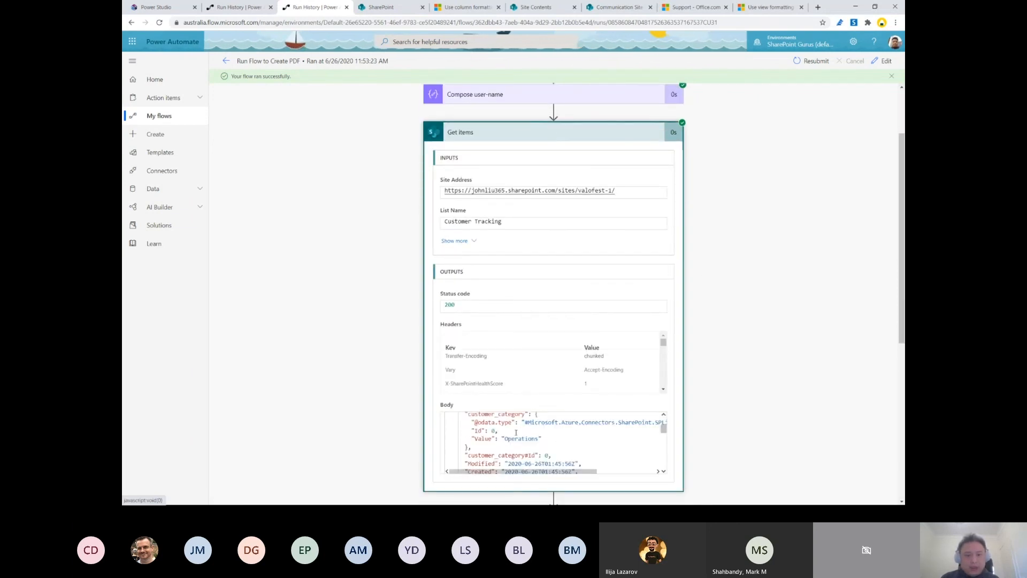
scroll(530, 429, "down", 3)
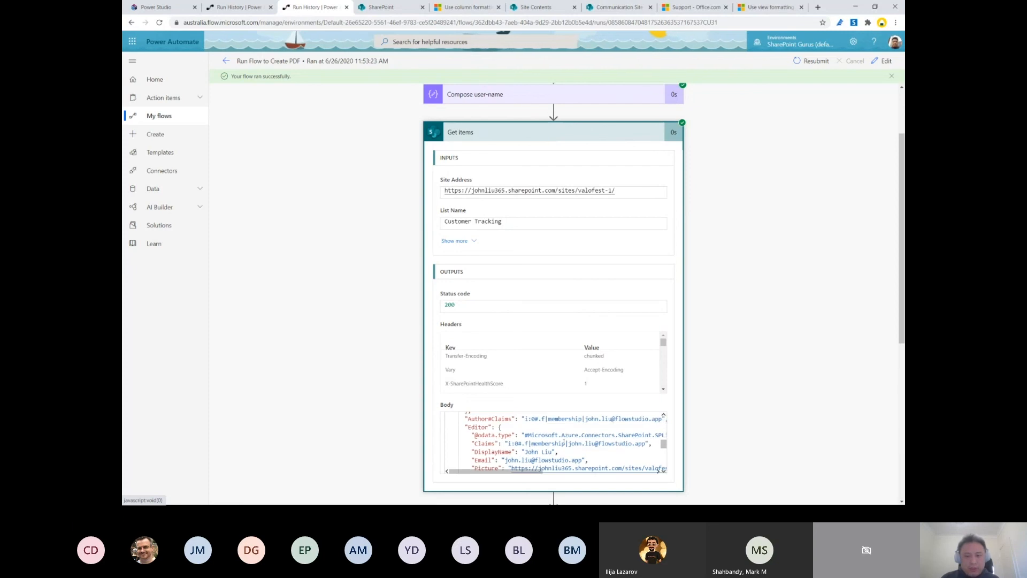
scroll(587, 446, "down", 3)
scroll(618, 440, "up", 2)
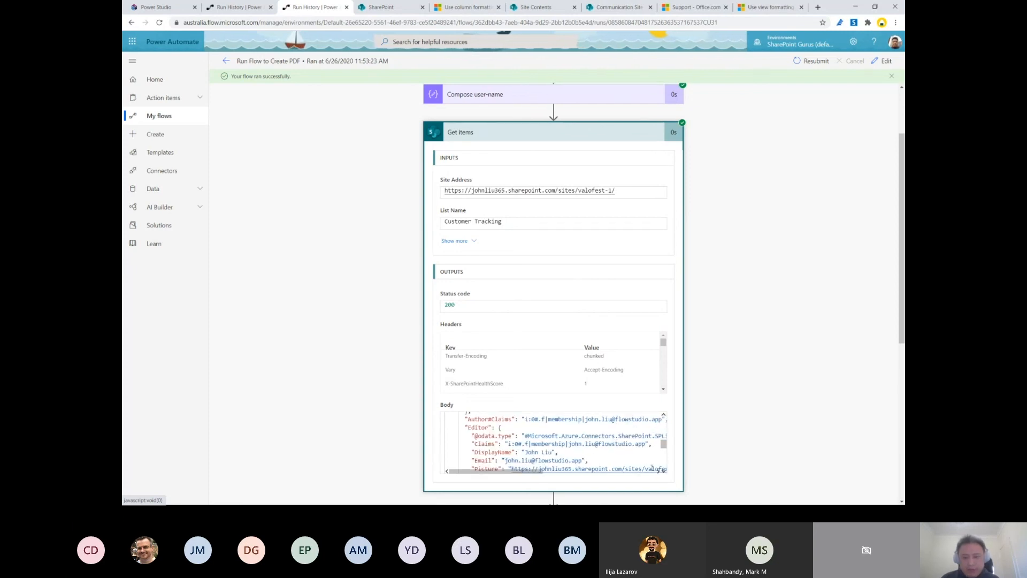
left_click(542, 137)
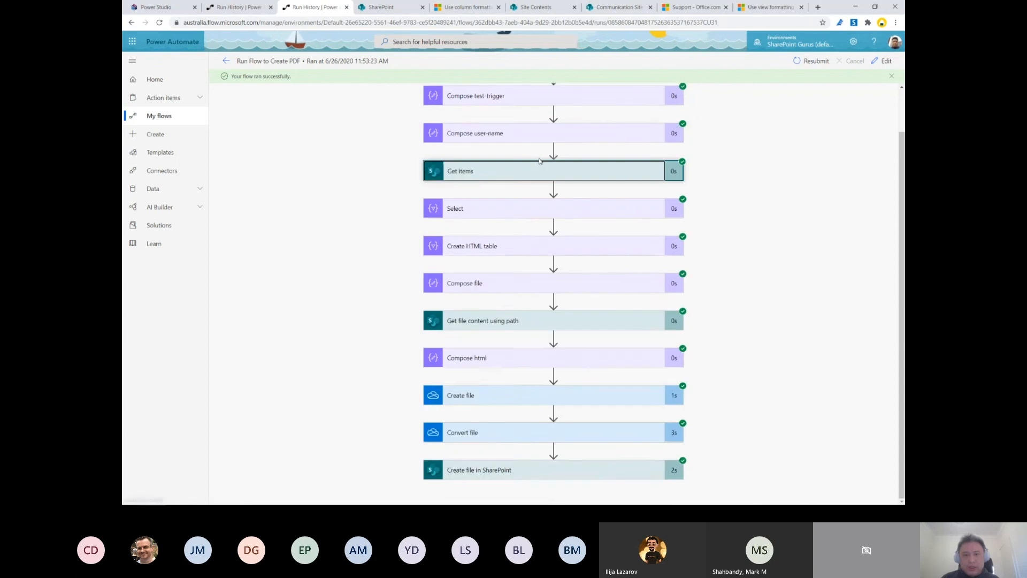
Step: Expand the Select action, compare its From input with the mapped output body, and collapse it
left_click(473, 210)
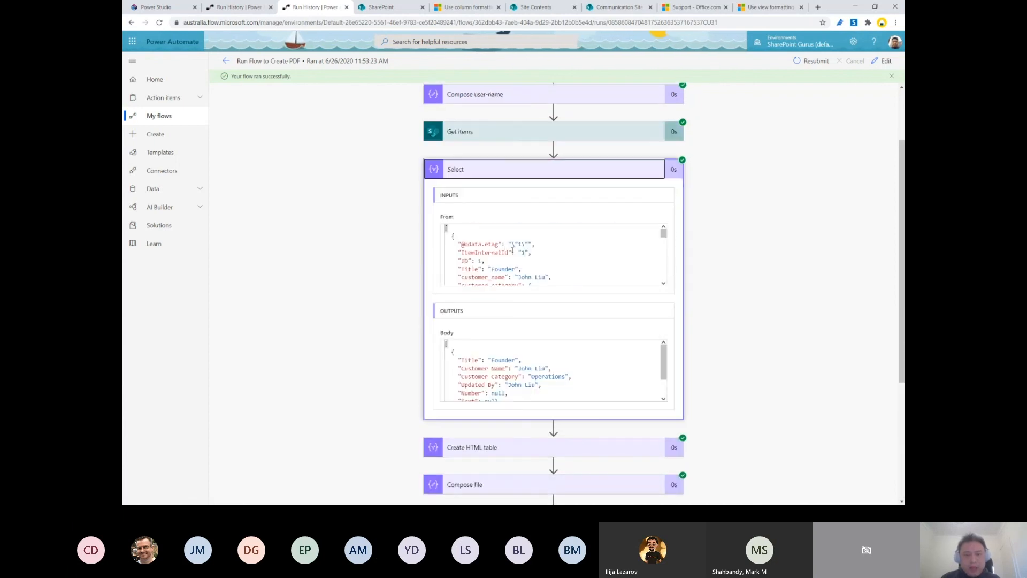
scroll(512, 250, "down", 3)
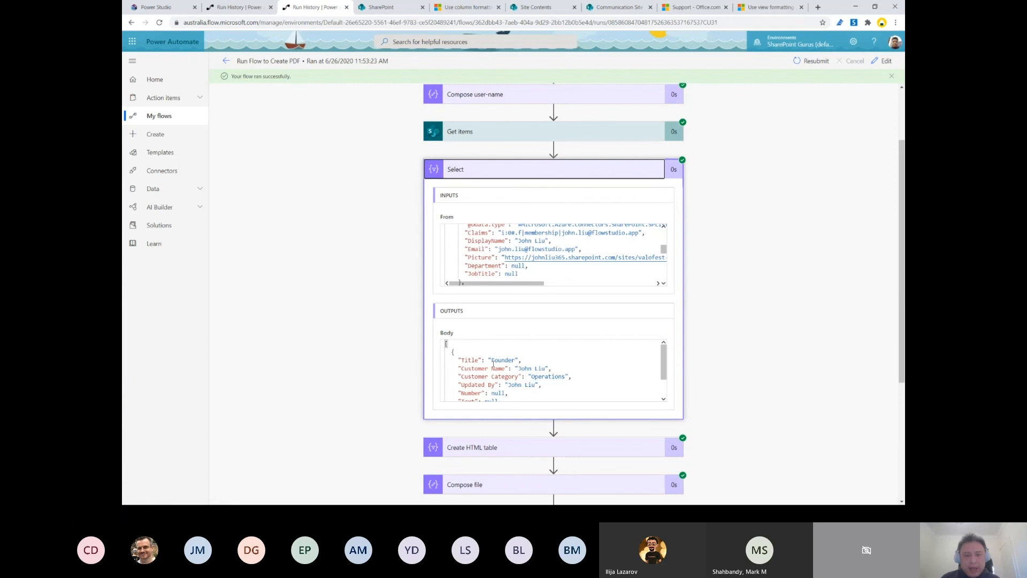
scroll(493, 369, "down", 3)
scroll(651, 368, "up", 1)
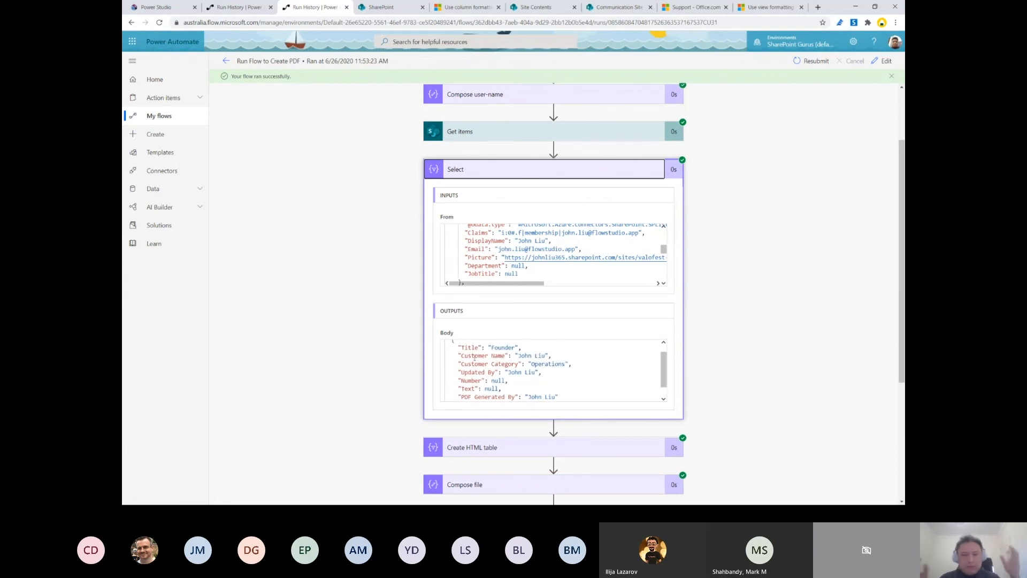
left_click(469, 171)
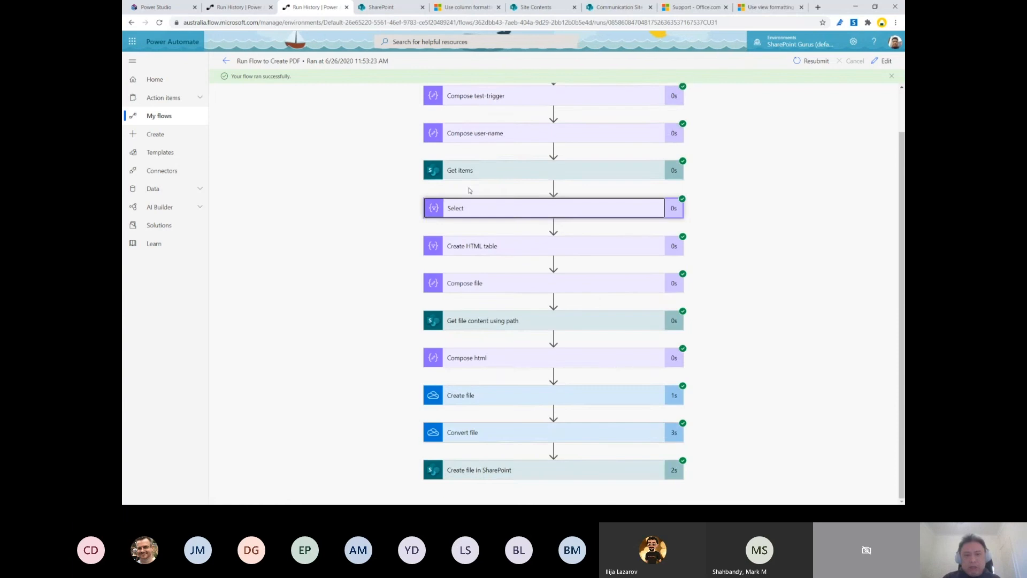
Step: Review the Create HTML table action's input and output, check the Customer Tracking list in SharePoint, and return to collapse the action
left_click(483, 248)
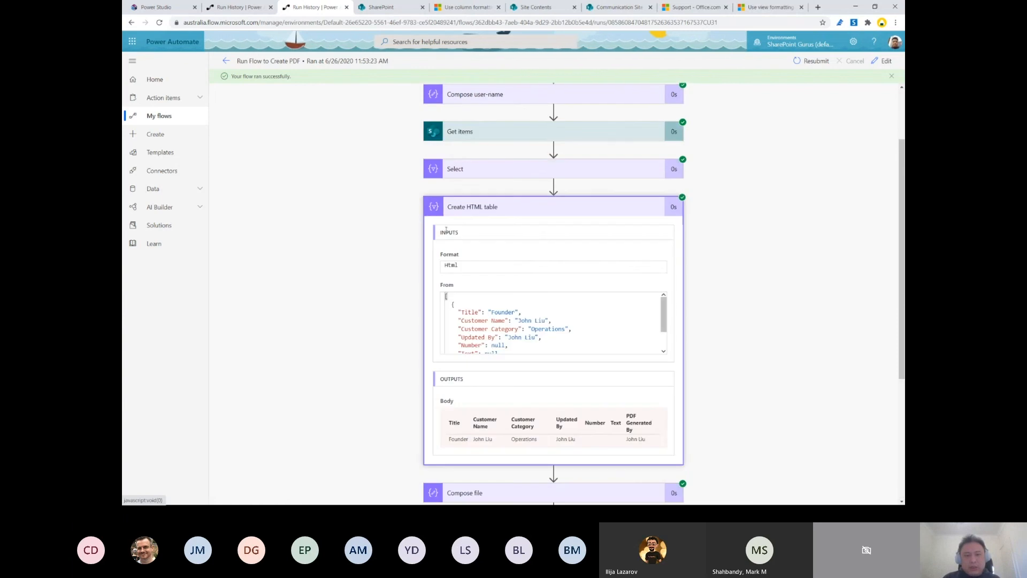
scroll(414, 280, "down", 2)
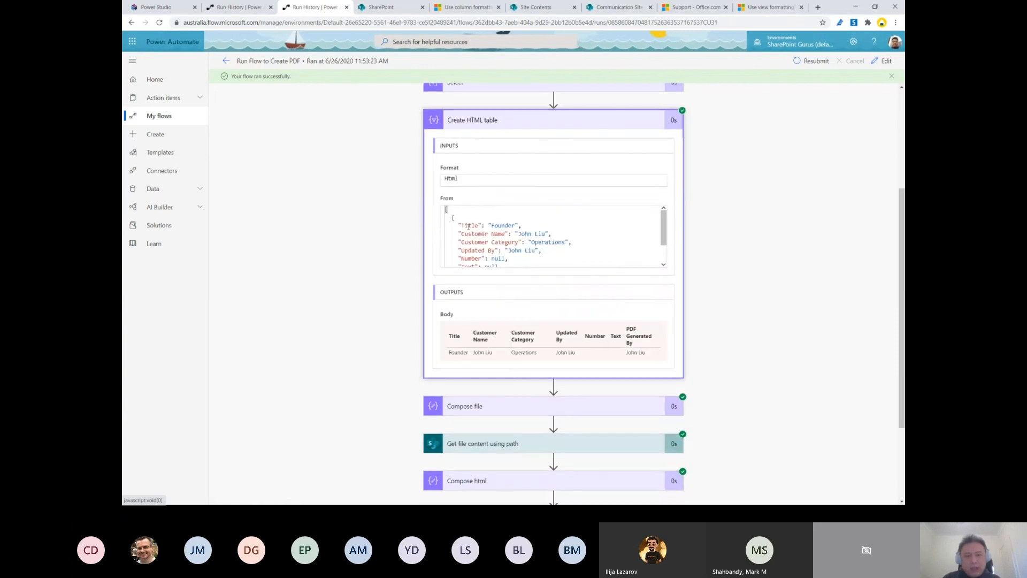
scroll(467, 243, "down", 1)
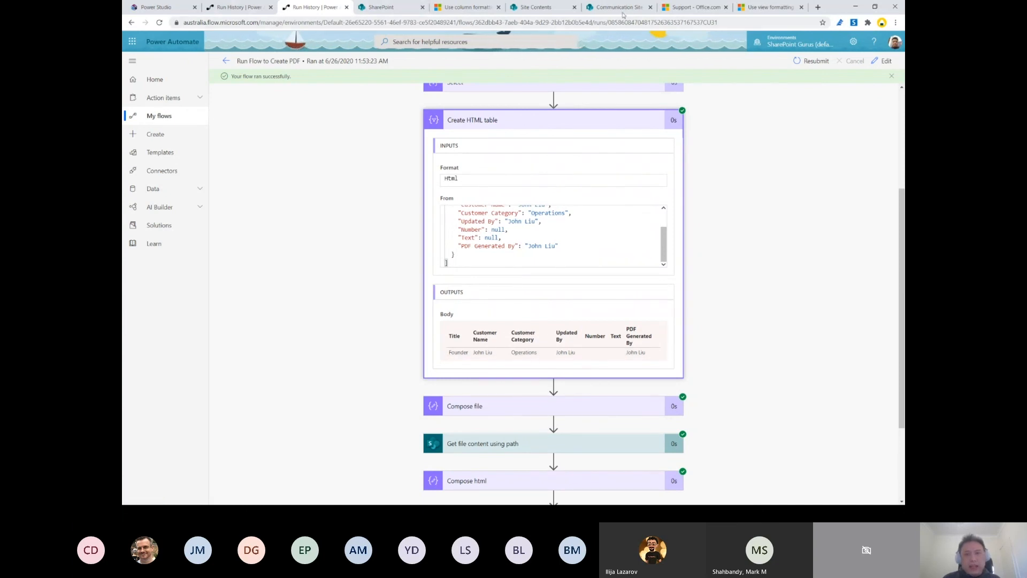
left_click(622, 8)
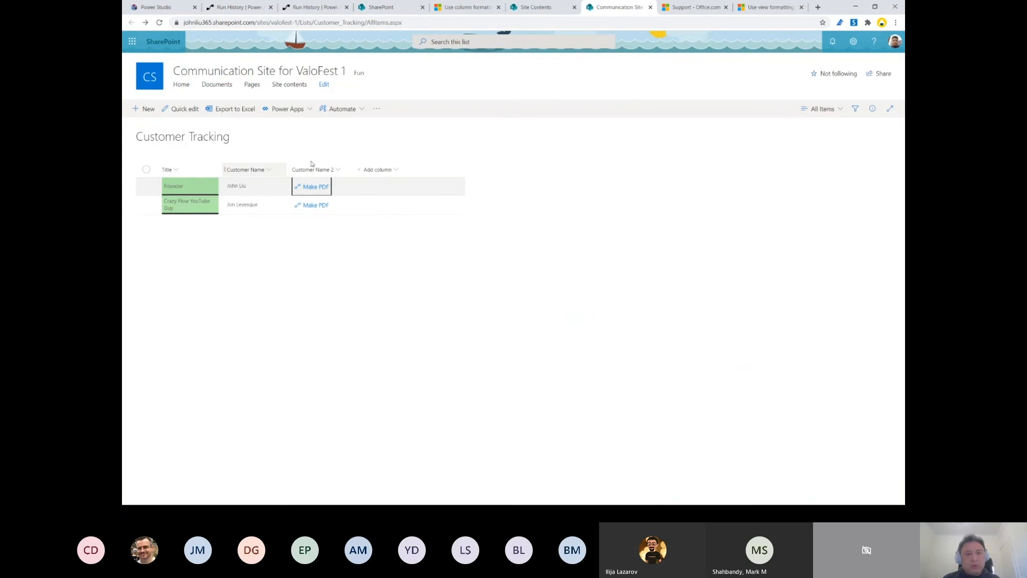
left_click(322, 8)
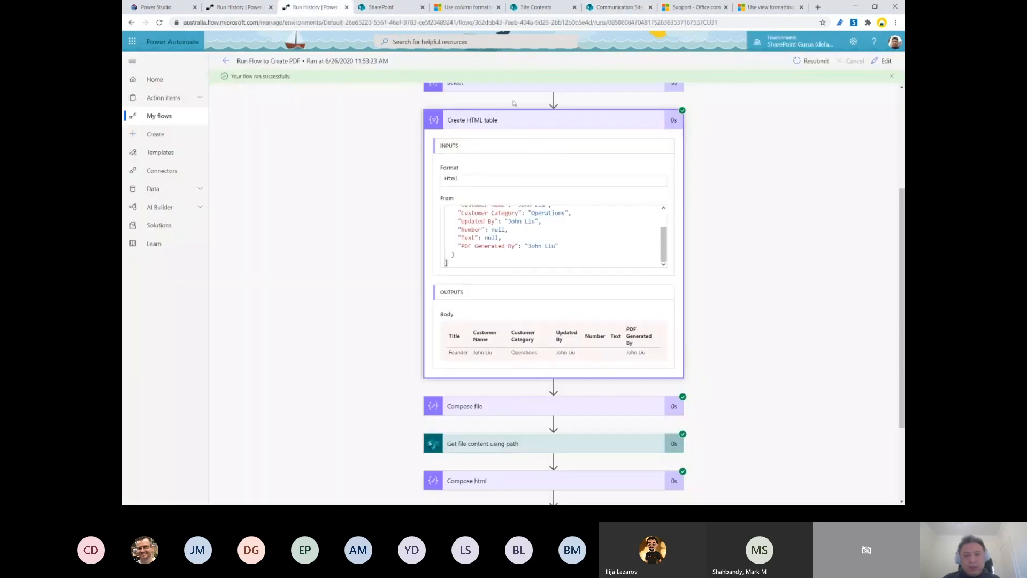
left_click(514, 122)
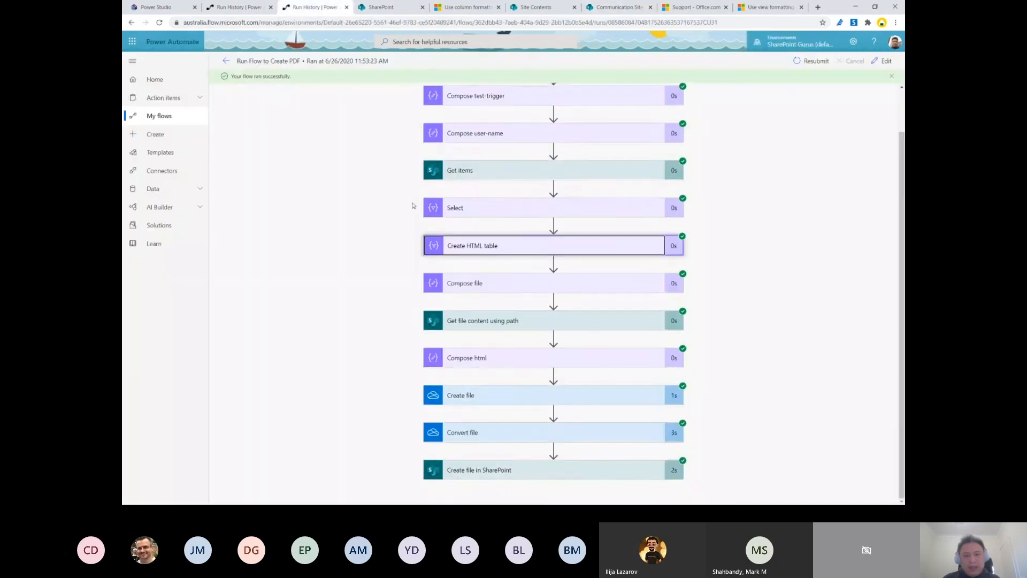
Step: Inspect the Compose file action's file name and the Get file content using path action's file path, collapsing each one
left_click(493, 289)
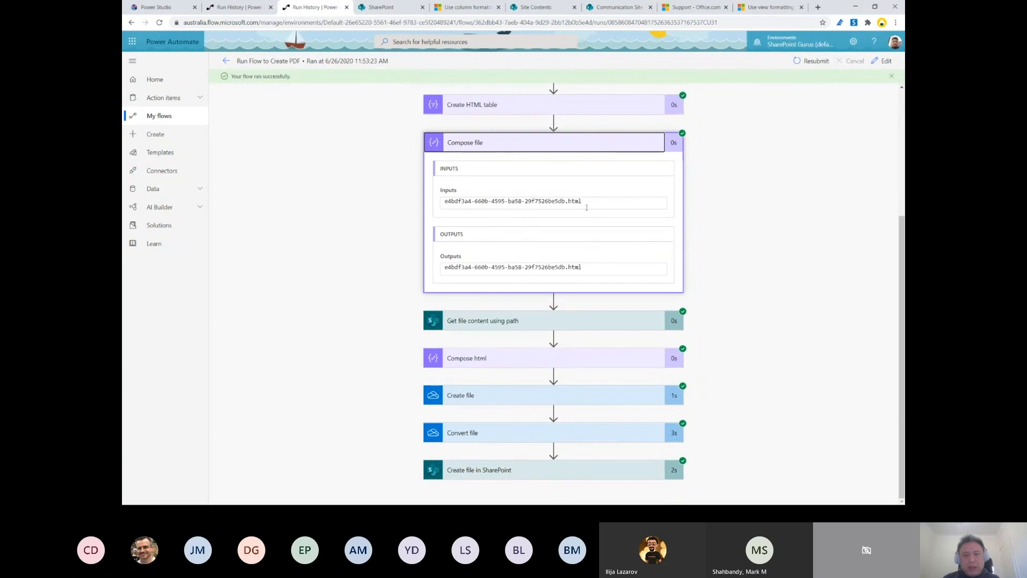
left_click(503, 143)
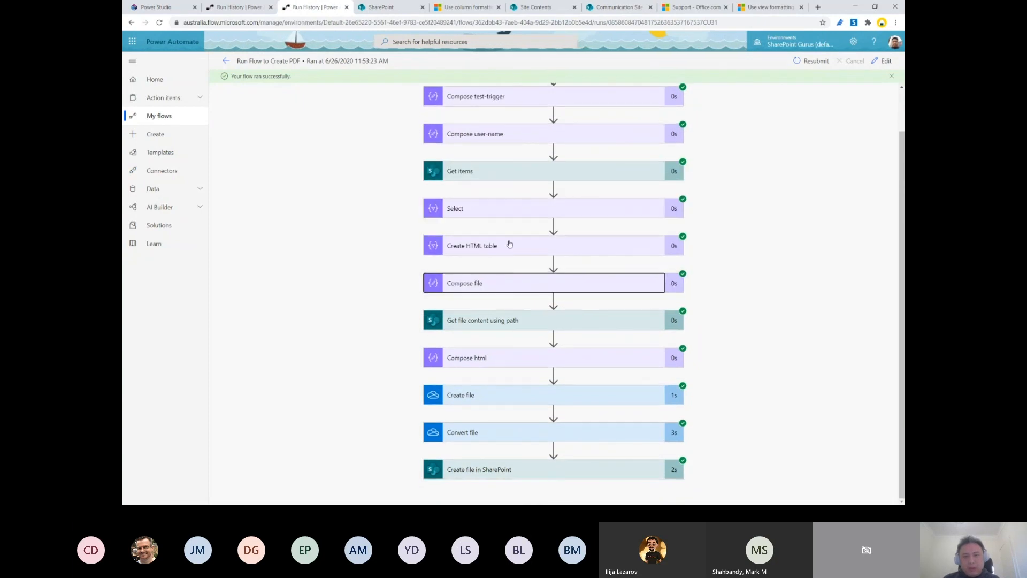
left_click(504, 321)
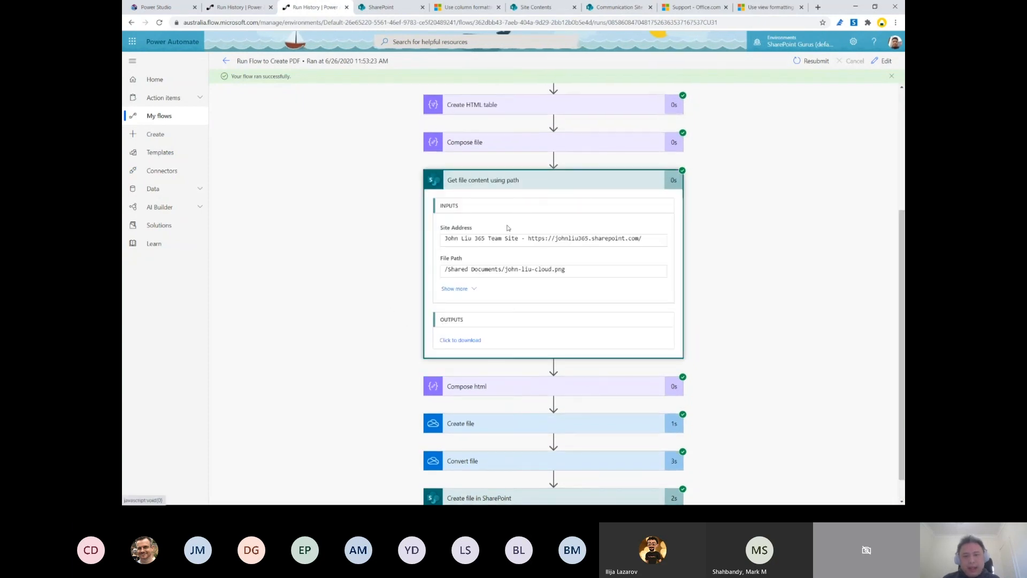
left_click_drag(573, 269, 444, 270)
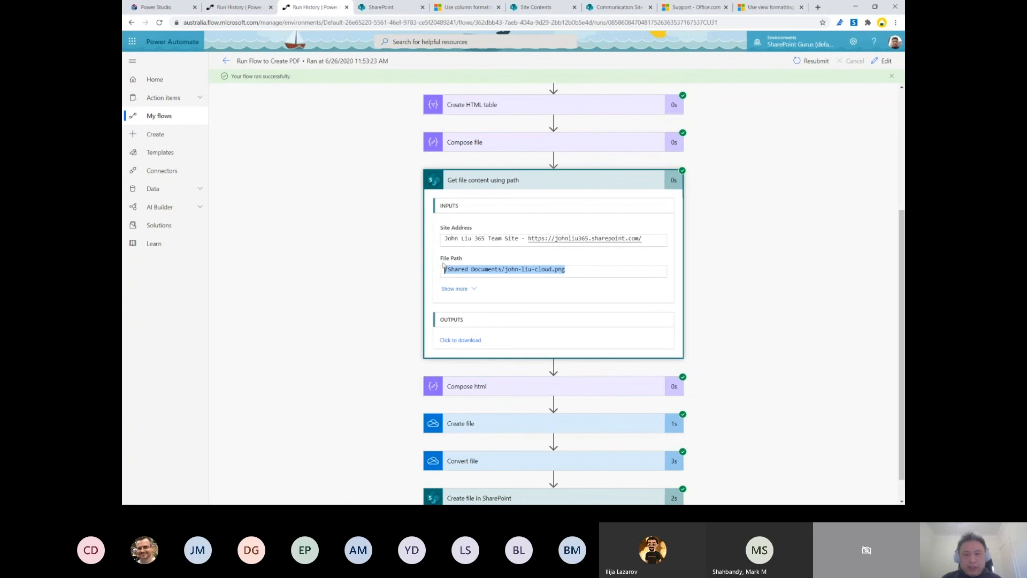
left_click(514, 182)
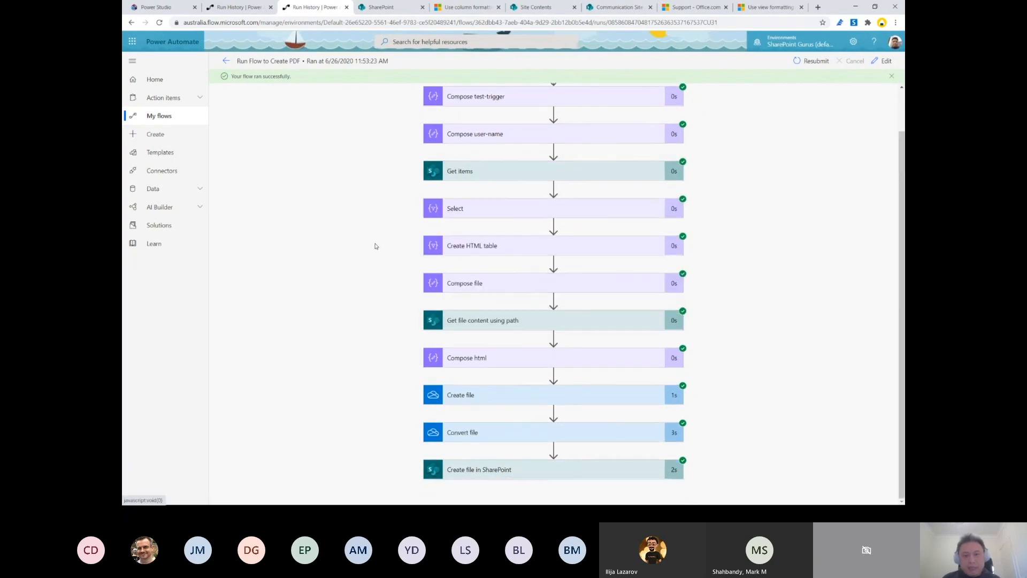
Step: Expand the Compose html action, open its full output in a separate page to inspect the HTML, and close that page
left_click(484, 360)
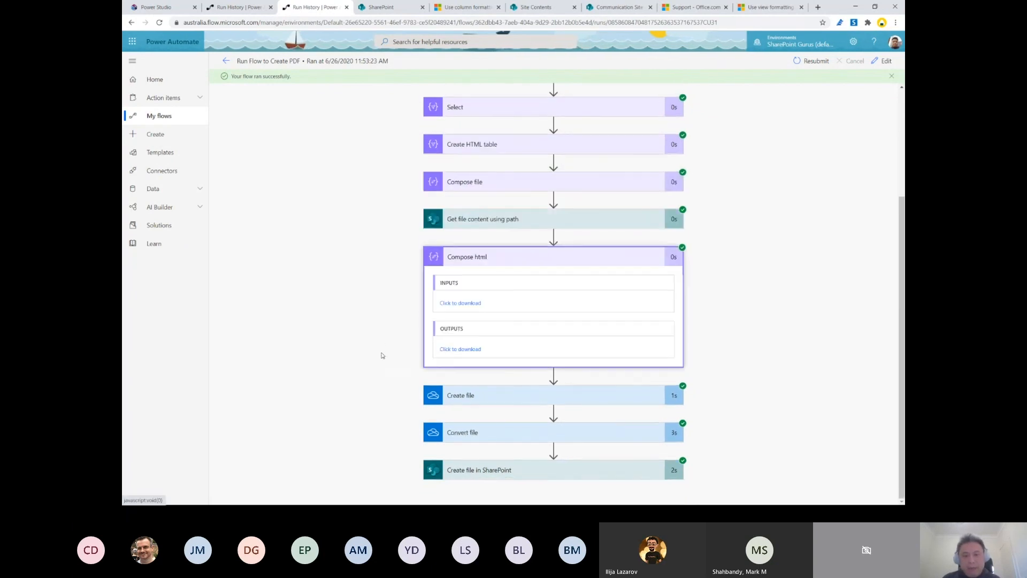
left_click(456, 350)
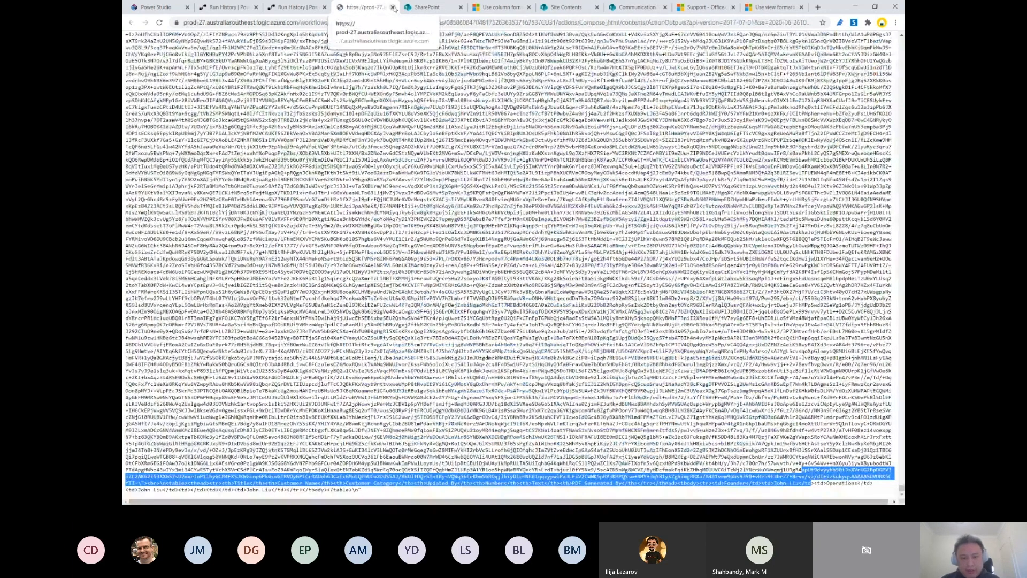
left_click(394, 7)
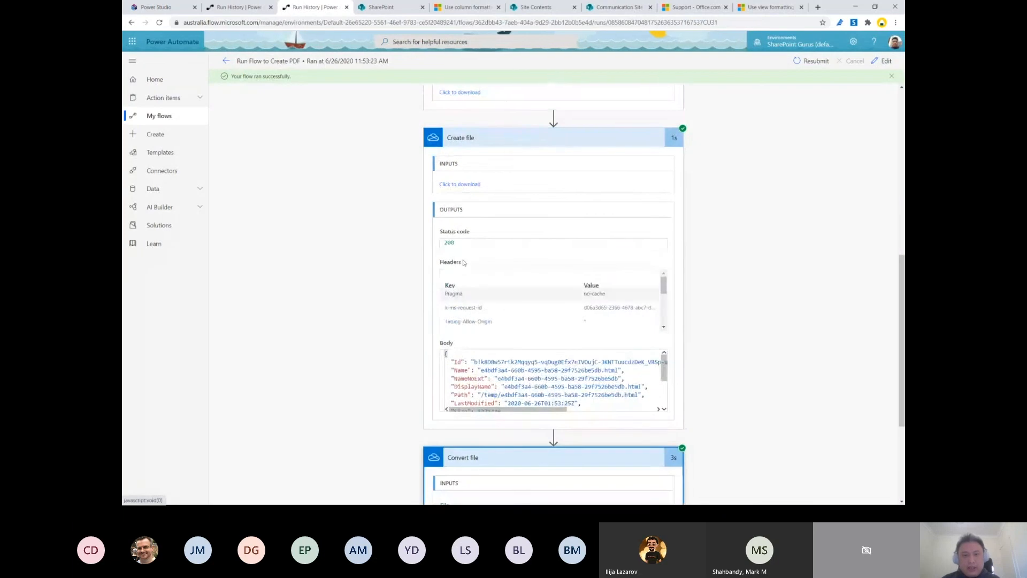
Step: Collapse the Create file action and examine the Convert file action's file identifier and PDF target type
left_click(508, 138)
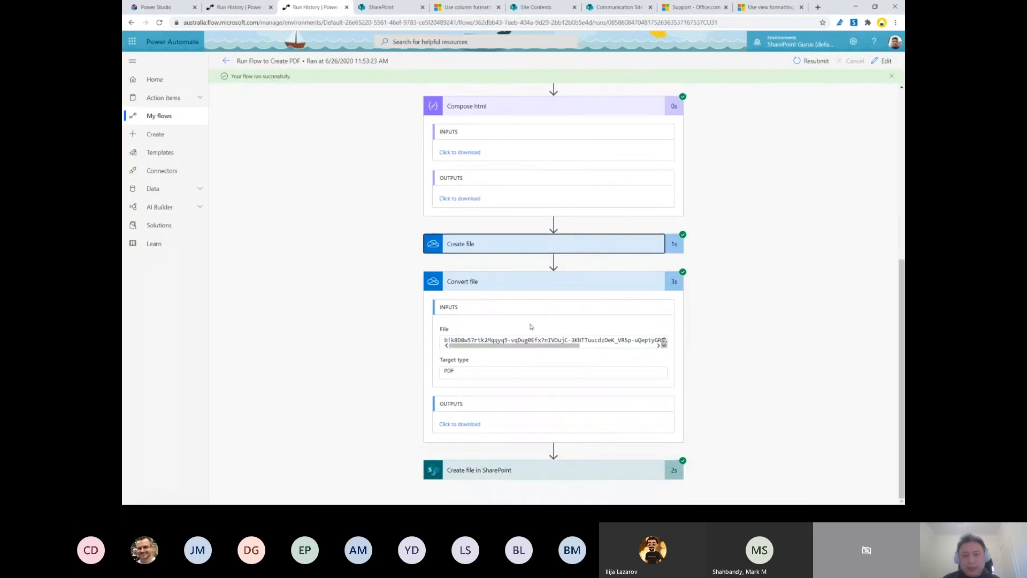
left_click_drag(525, 345, 641, 353)
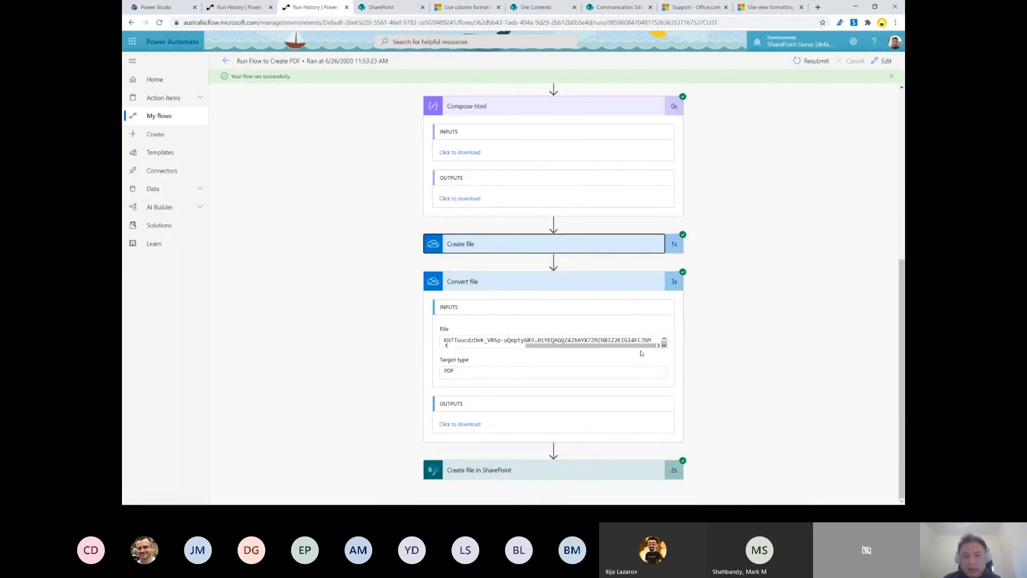
left_click_drag(469, 369, 439, 373)
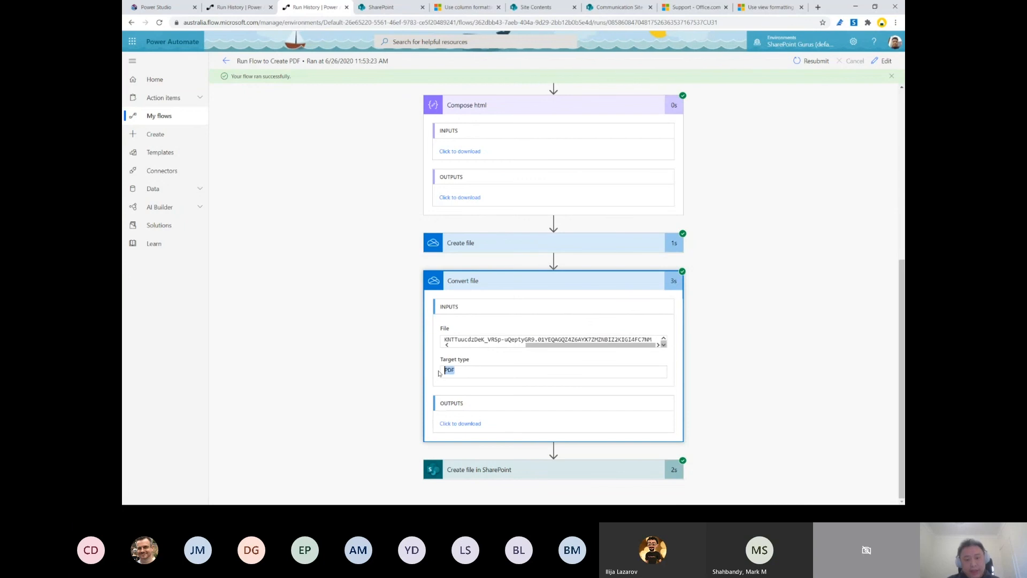
Step: Expand the Create file in SharePoint action, review its output body and full raw inputs, and close the raw inputs page
left_click(476, 469)
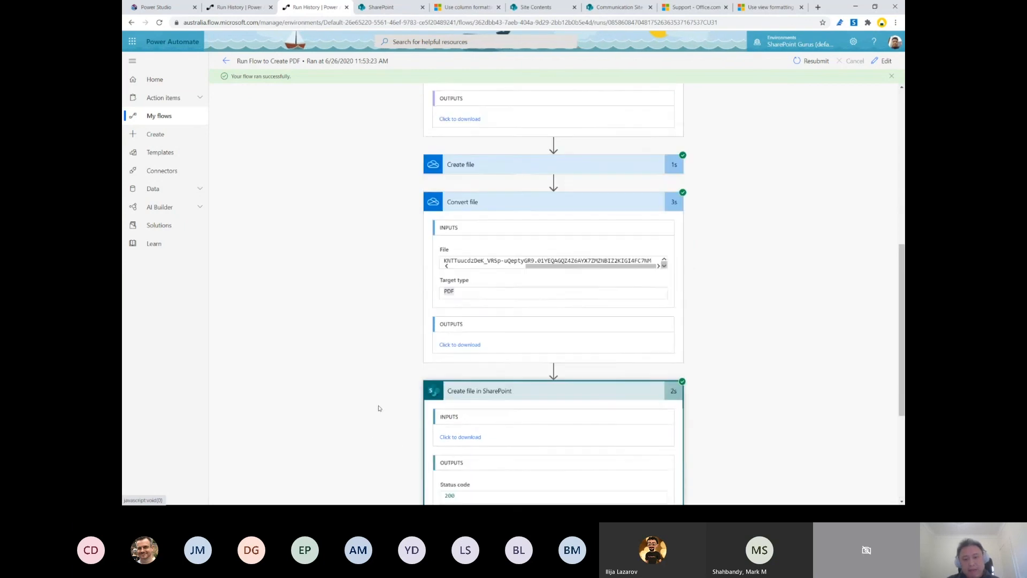
scroll(378, 408, "down", 4)
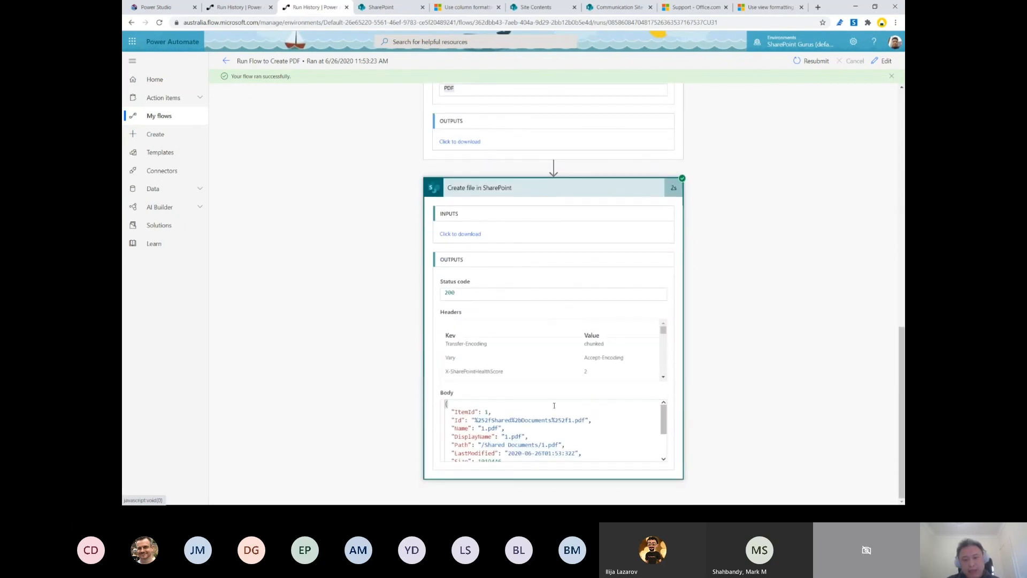
scroll(557, 439, "down", 1)
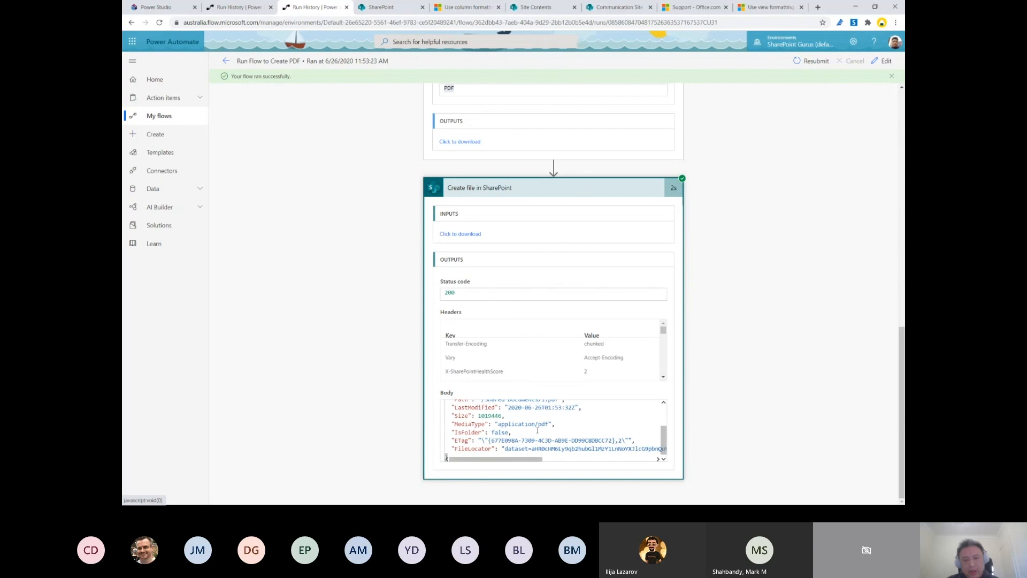
left_click(464, 235)
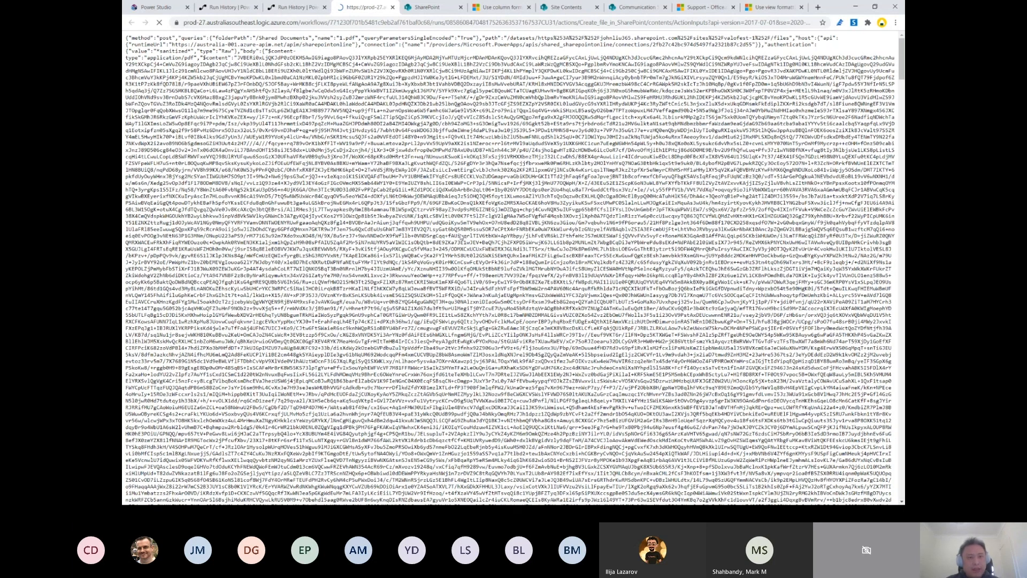
key("ctrl+w")
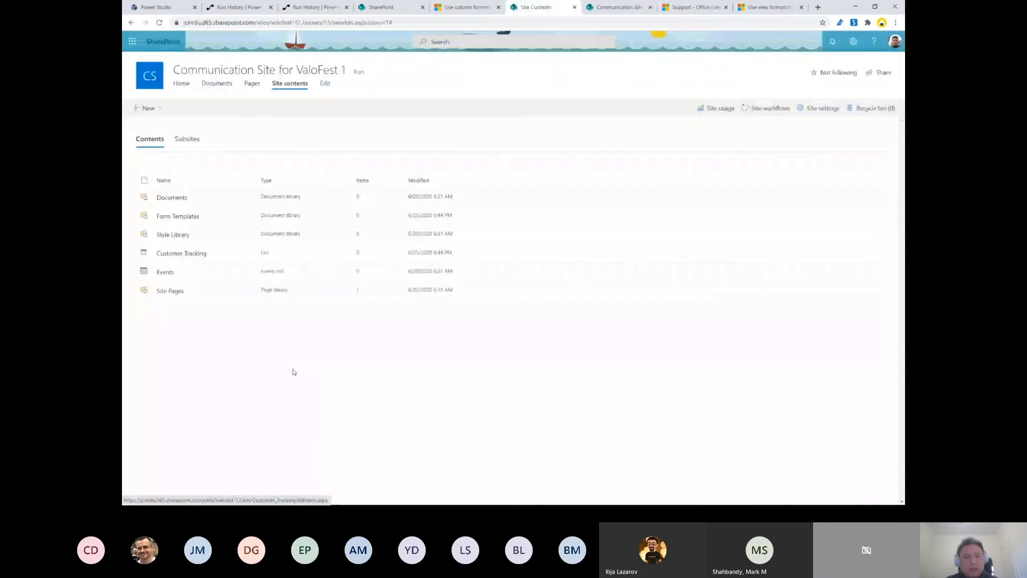
Step: Open the site's Documents library in a separate tab, view 1.pdf, and return to the Customer Tracking list
left_click(172, 199)
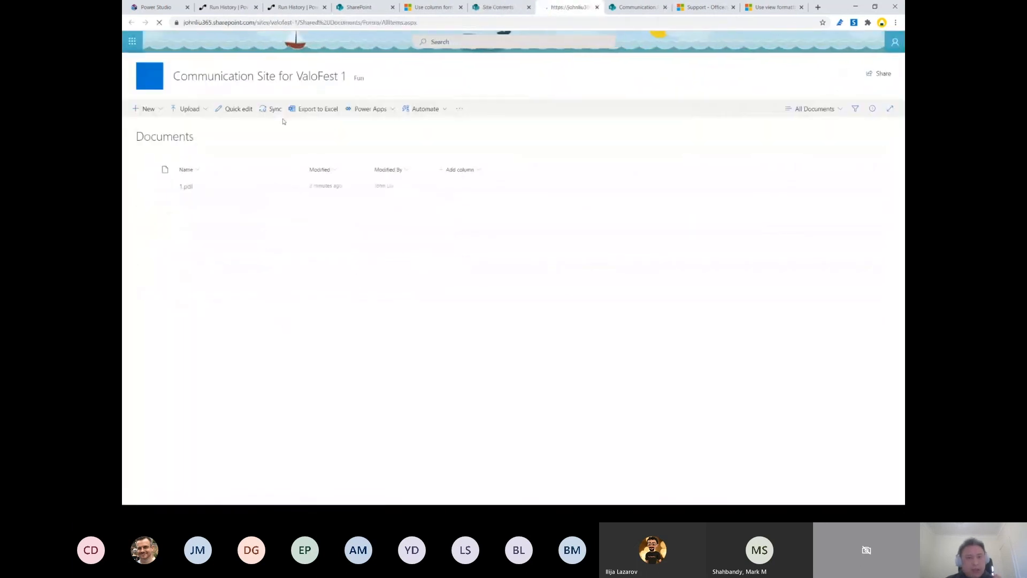
mouse_move(186, 190)
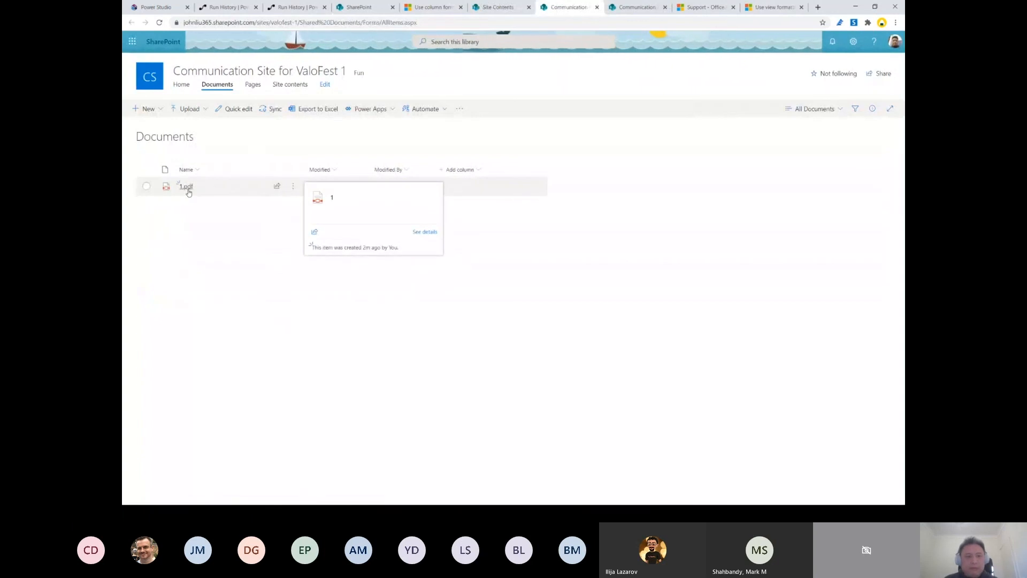
left_click(186, 188)
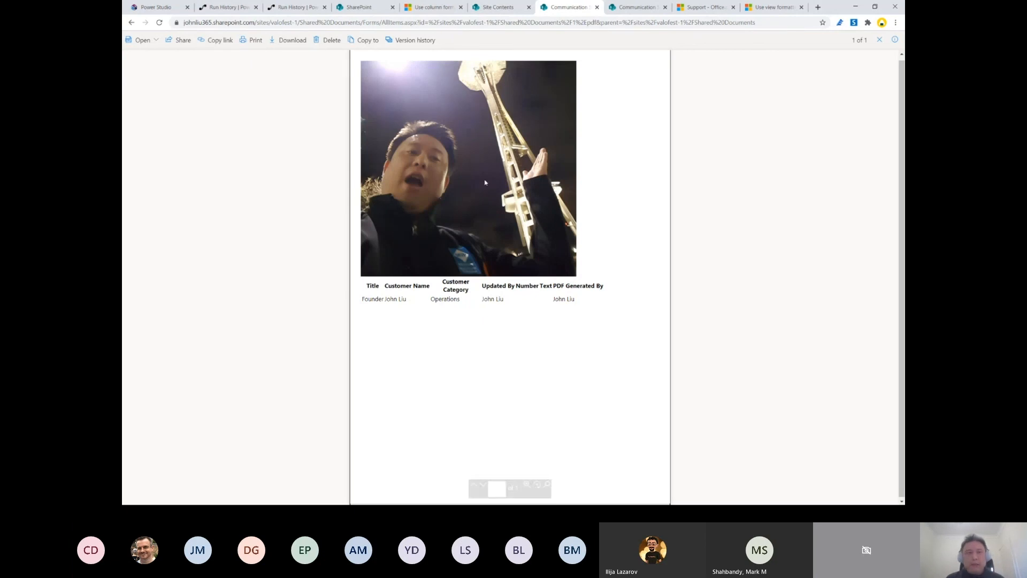
left_click(494, 7)
left_click(638, 11)
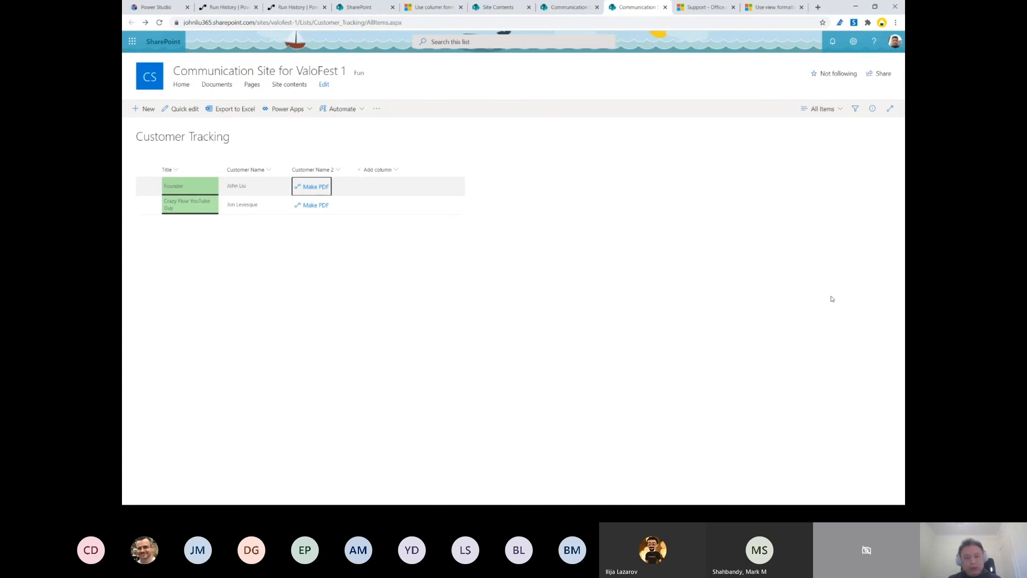
Step: Switch to PowerPoint and bring up the editing window of the Valo Fest presentation instead of its slide show
key("alt+Tab")
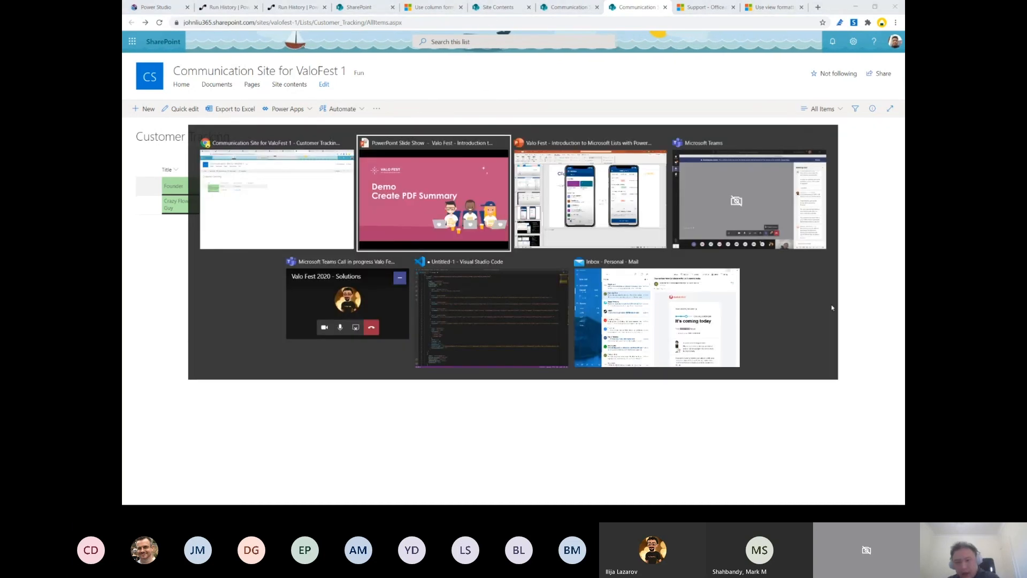
key("super")
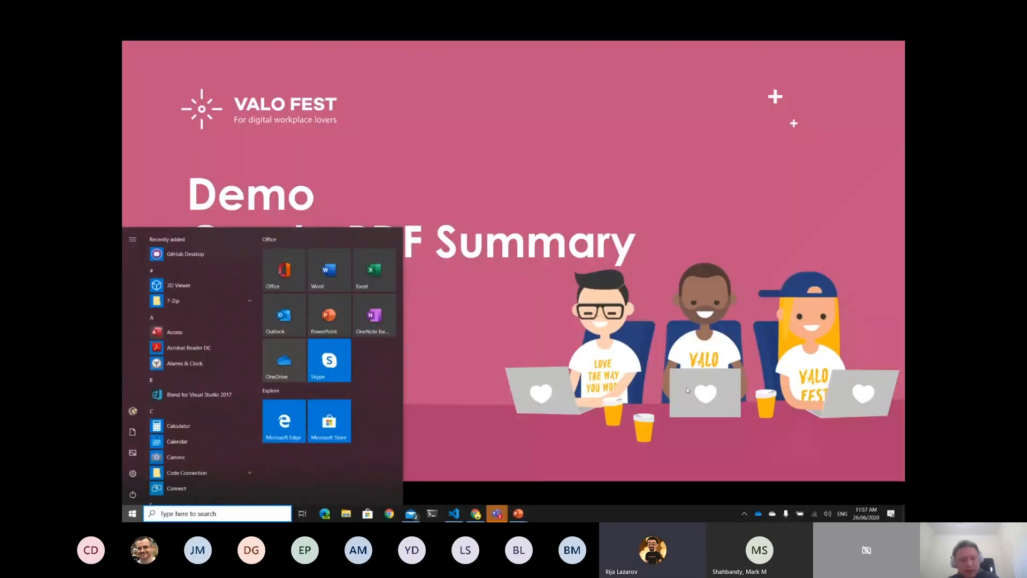
mouse_move(519, 515)
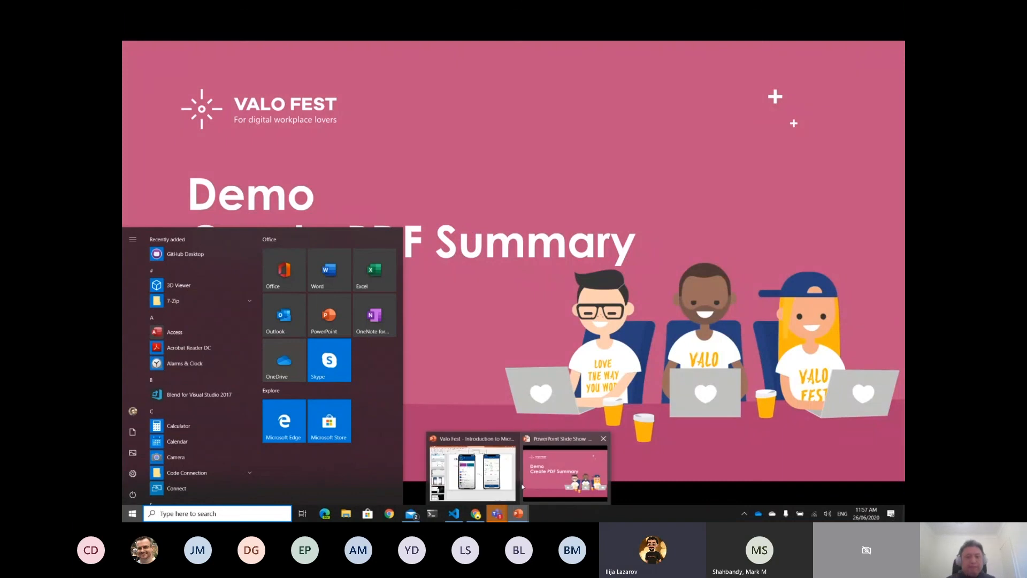
left_click(508, 477)
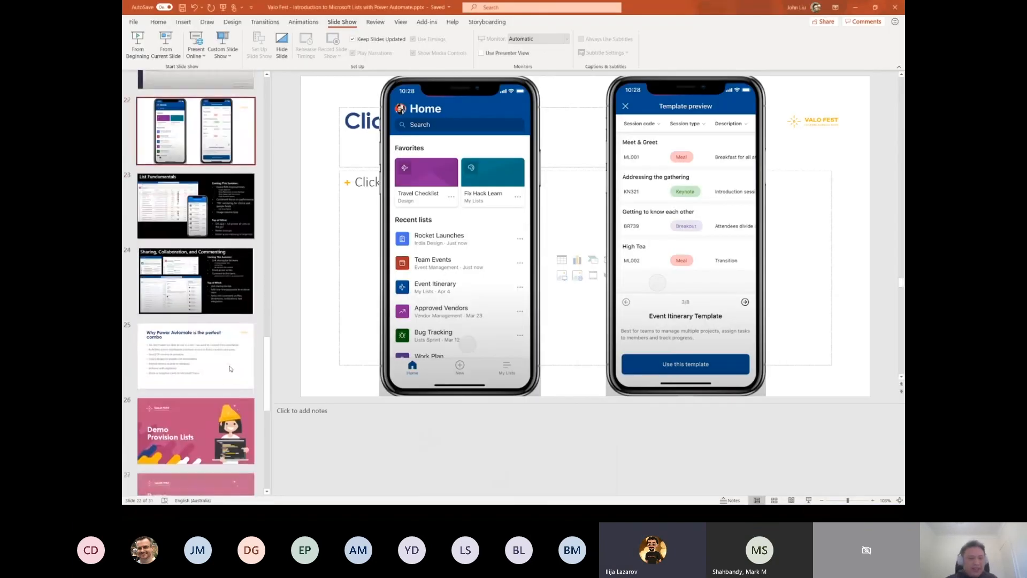
Step: Show slide 25 on why Power Automate is the perfect combo, followed by slide 28, "I want all this, when can I have it?!"
scroll(231, 368, "down", 3)
left_click(209, 252)
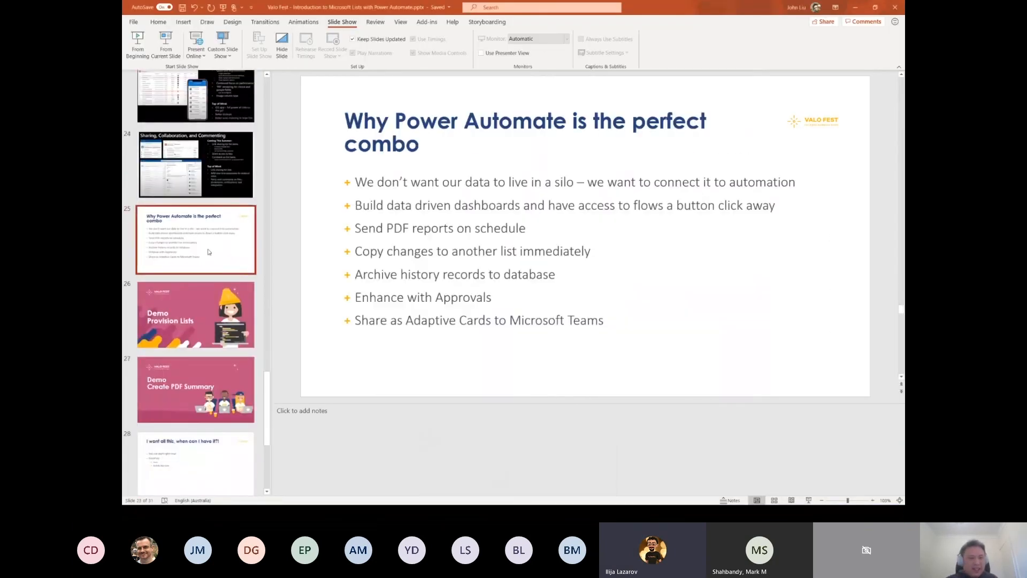
scroll(216, 375, "down", 2)
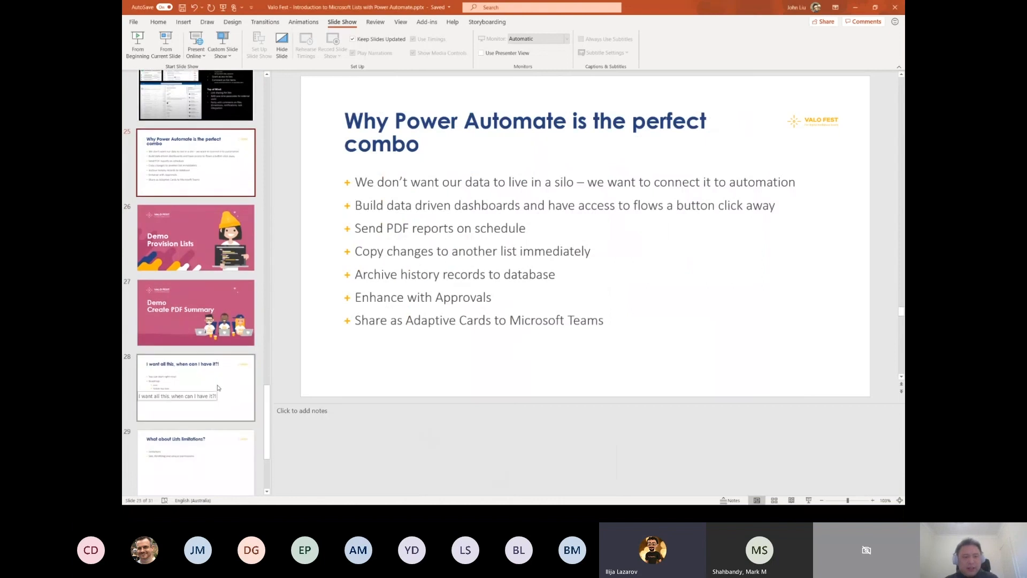
left_click(218, 387)
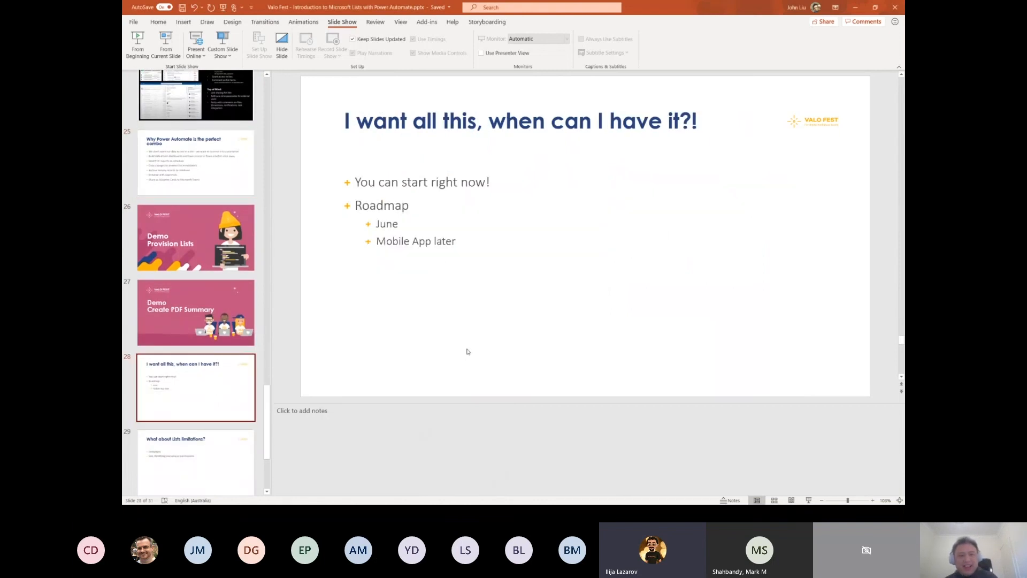